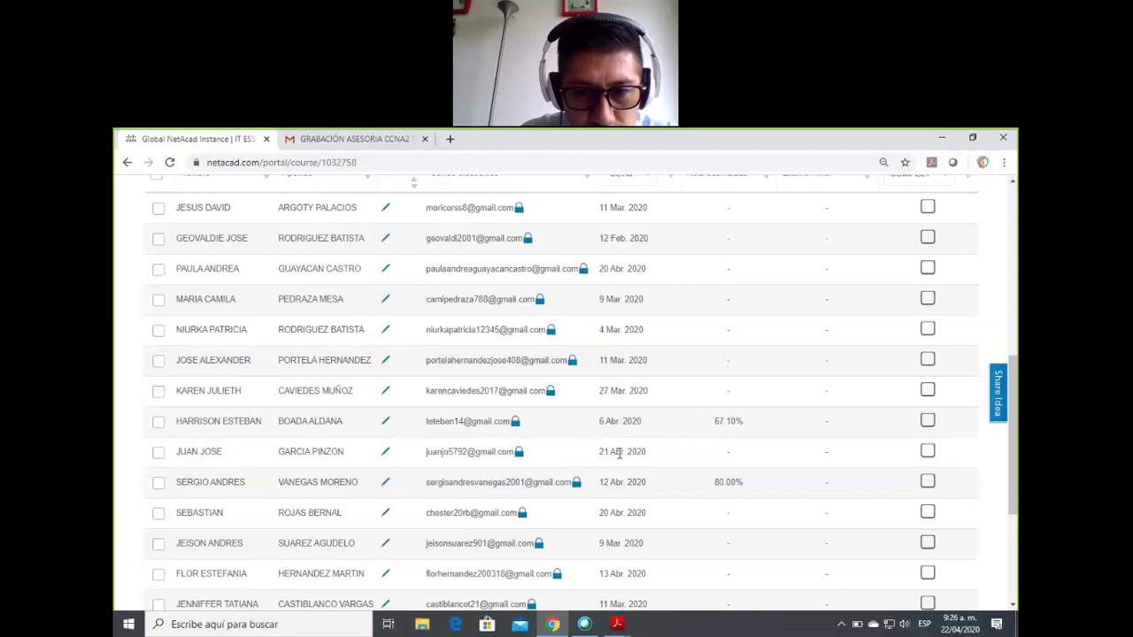
Step: Examine the last access dates and accumulated grades of the students enrolled in the open course
{"action": "scroll", "coordinate": [619, 466], "scroll_direction": "down", "scroll_amount": 1}
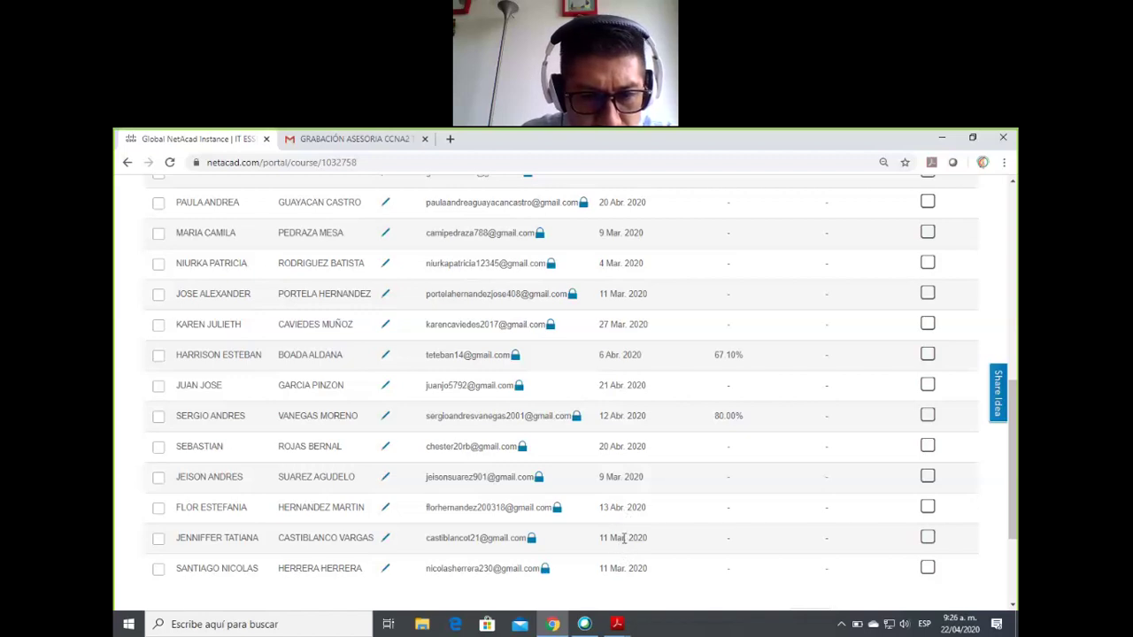
{"action": "scroll", "coordinate": [619, 542], "scroll_direction": "down", "scroll_amount": 1}
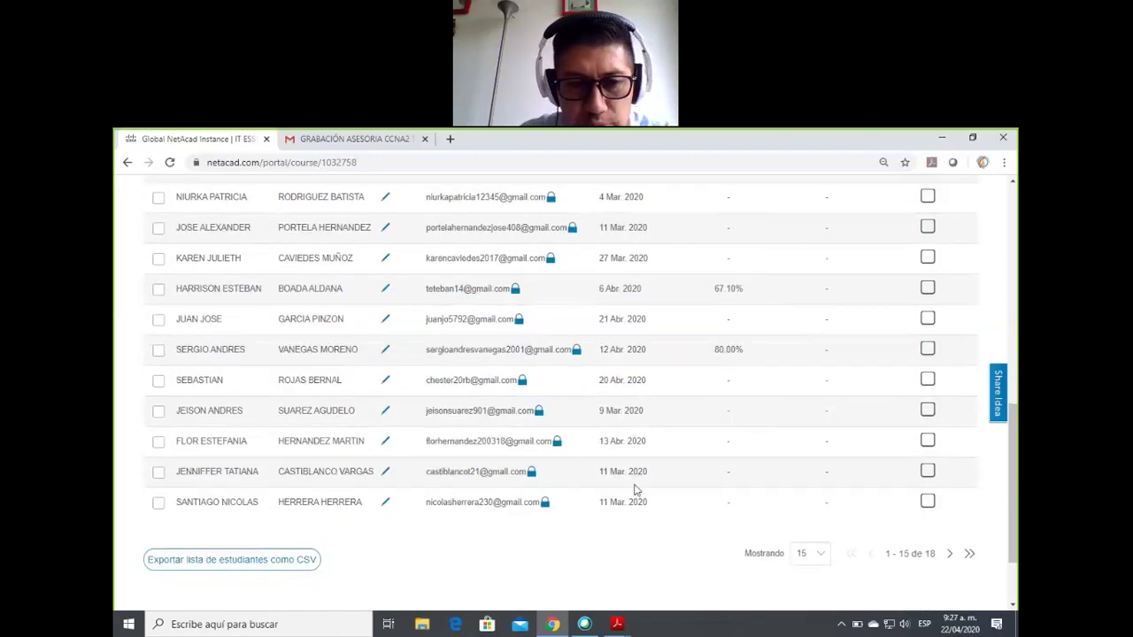
{"action": "scroll", "coordinate": [631, 469], "scroll_direction": "up", "scroll_amount": 5}
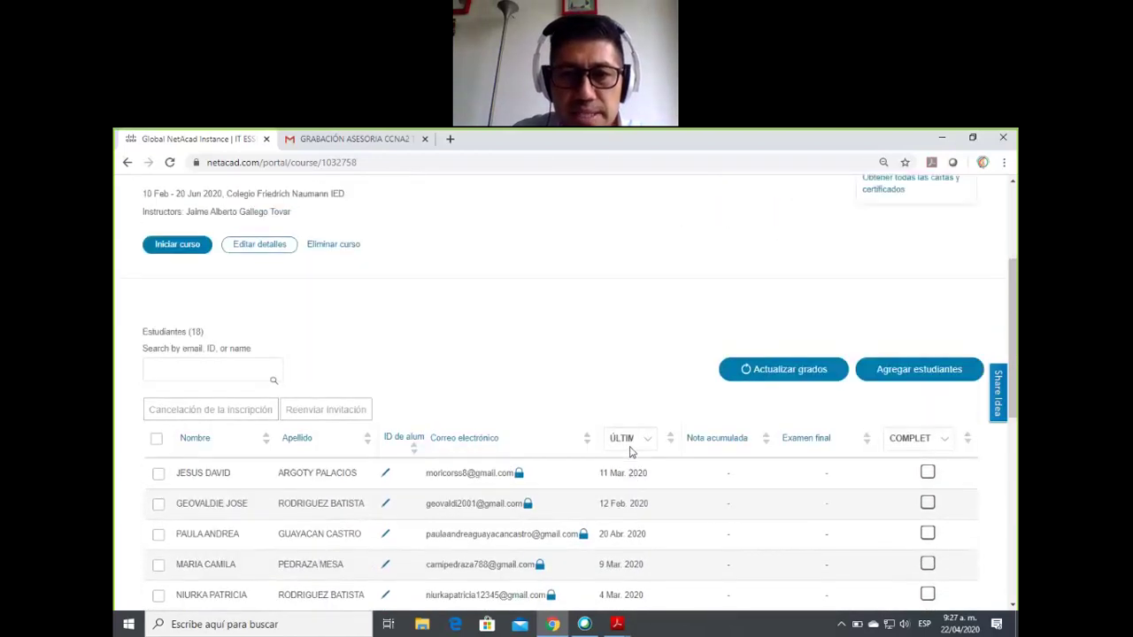
Step: Open the course details of IT ESSENTIALS 2020 NOVENO and review the last access dates in its student list
{"action": "left_click", "coordinate": [126, 162]}
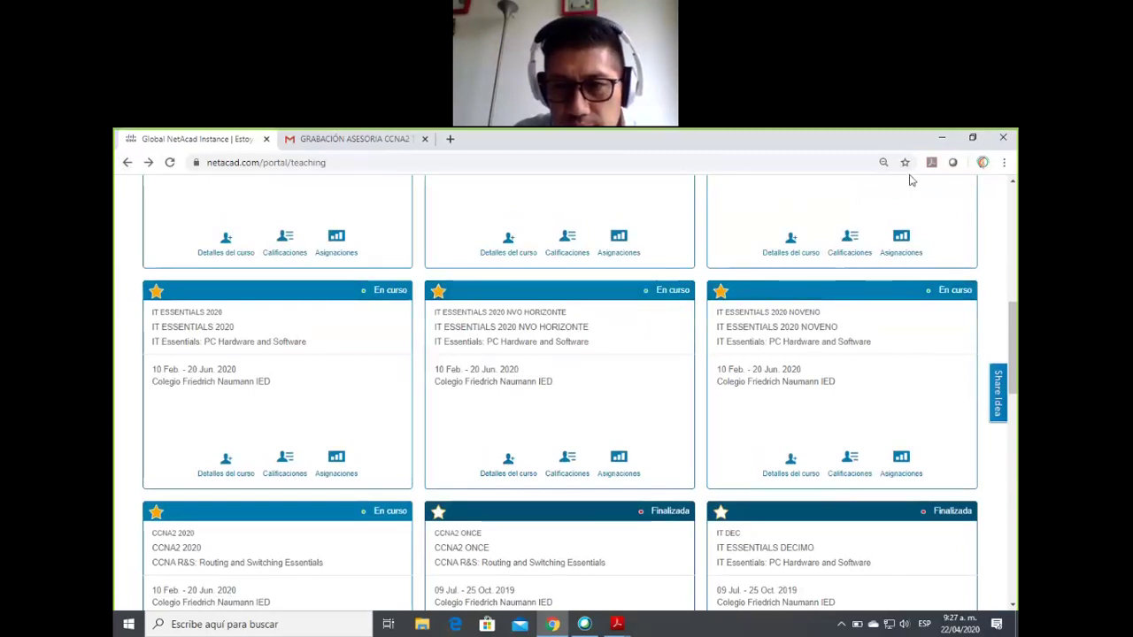
{"action": "left_click", "coordinate": [789, 460]}
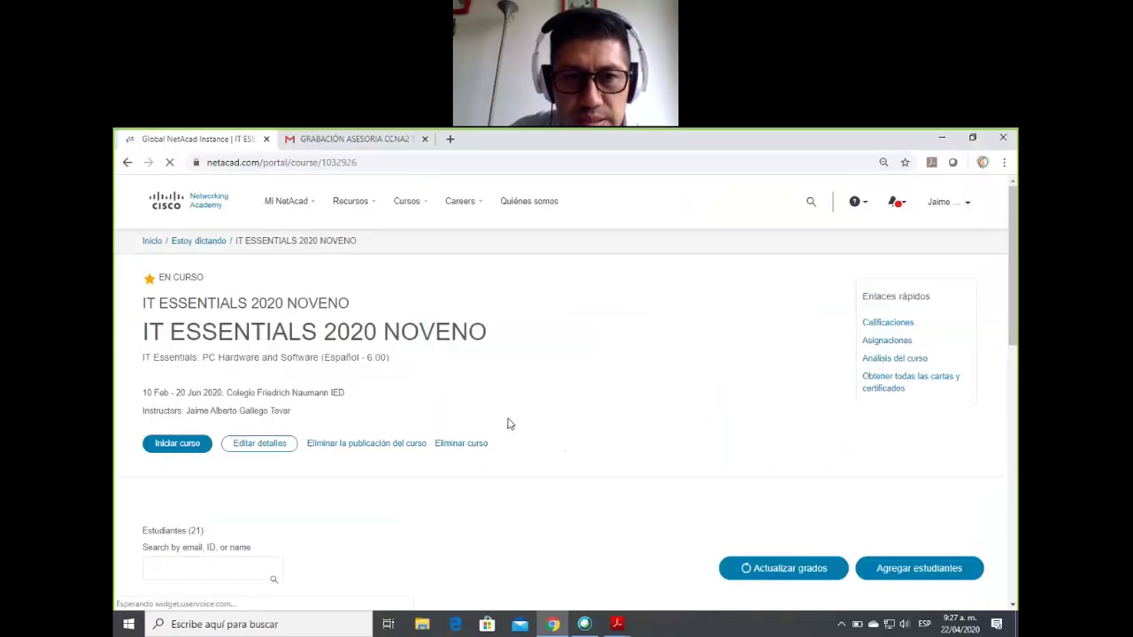
{"action": "scroll", "coordinate": [559, 430], "scroll_direction": "down", "scroll_amount": 4}
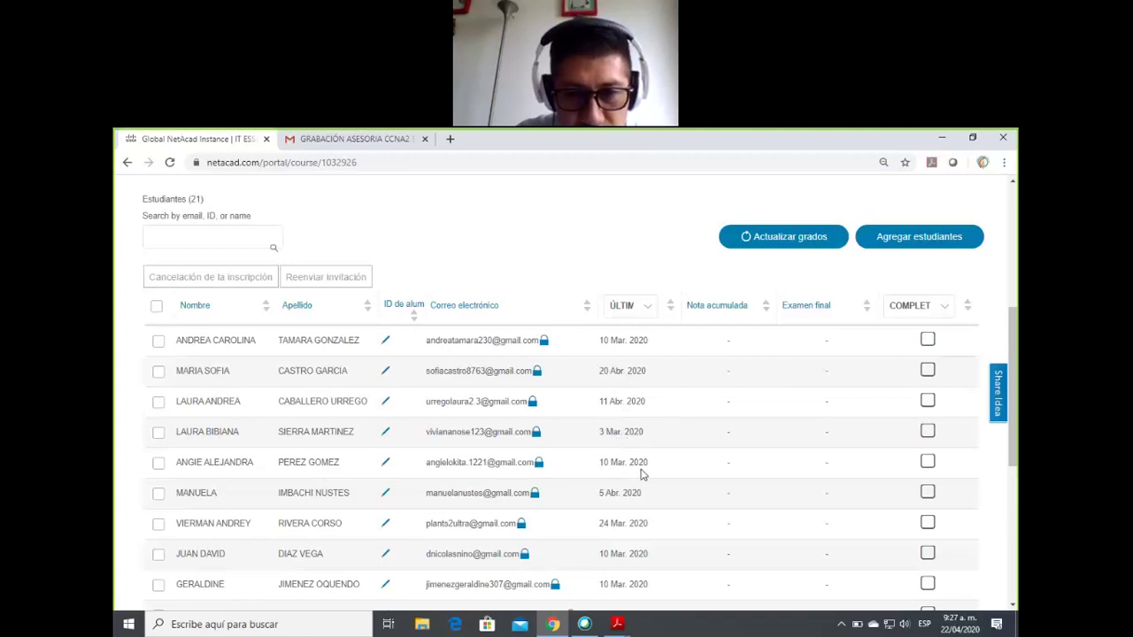
{"action": "scroll", "coordinate": [625, 507], "scroll_direction": "down", "scroll_amount": 1}
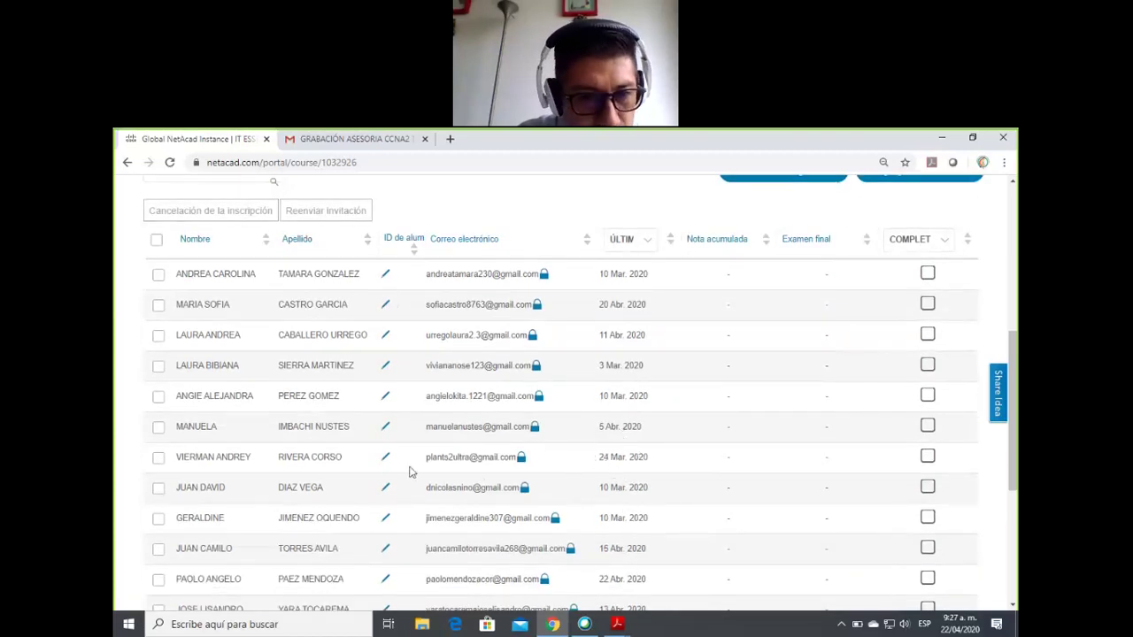
{"action": "scroll", "coordinate": [619, 469], "scroll_direction": "down", "scroll_amount": 1}
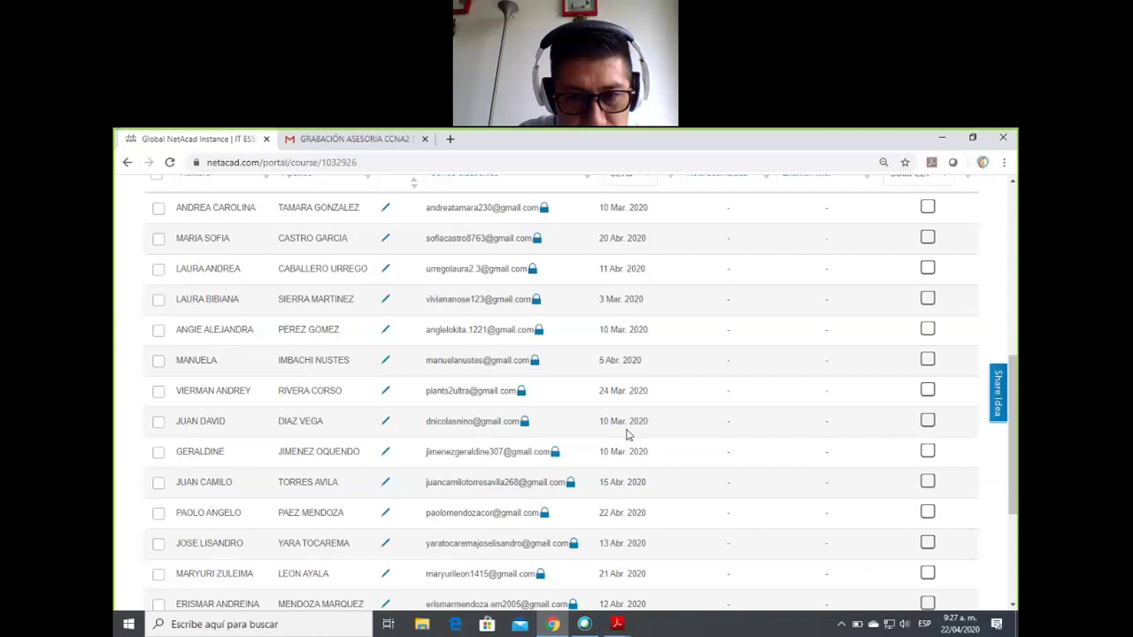
{"action": "scroll", "coordinate": [622, 460], "scroll_direction": "down", "scroll_amount": 2}
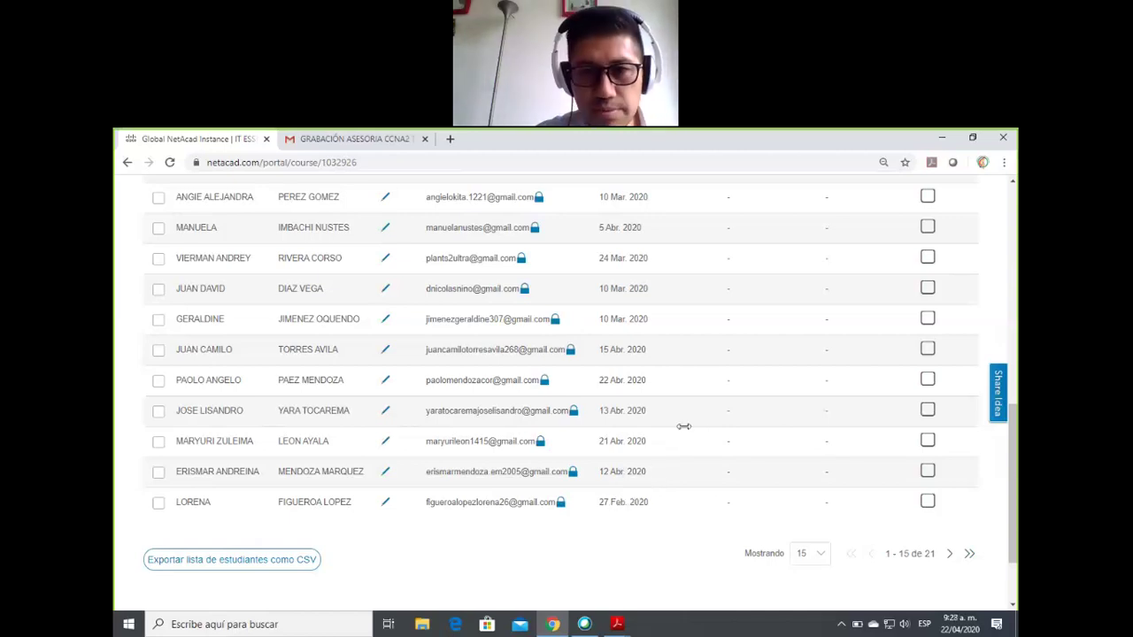
{"action": "scroll", "coordinate": [647, 421], "scroll_direction": "up", "scroll_amount": 10}
{"action": "scroll", "coordinate": [380, 327], "scroll_direction": "down", "scroll_amount": 1}
{"action": "scroll", "coordinate": [144, 222], "scroll_direction": "up", "scroll_amount": 1}
Step: Return to the list of taught courses, launch IT ESSENTIALS 2020 and open its course content
{"action": "left_click", "coordinate": [128, 164]}
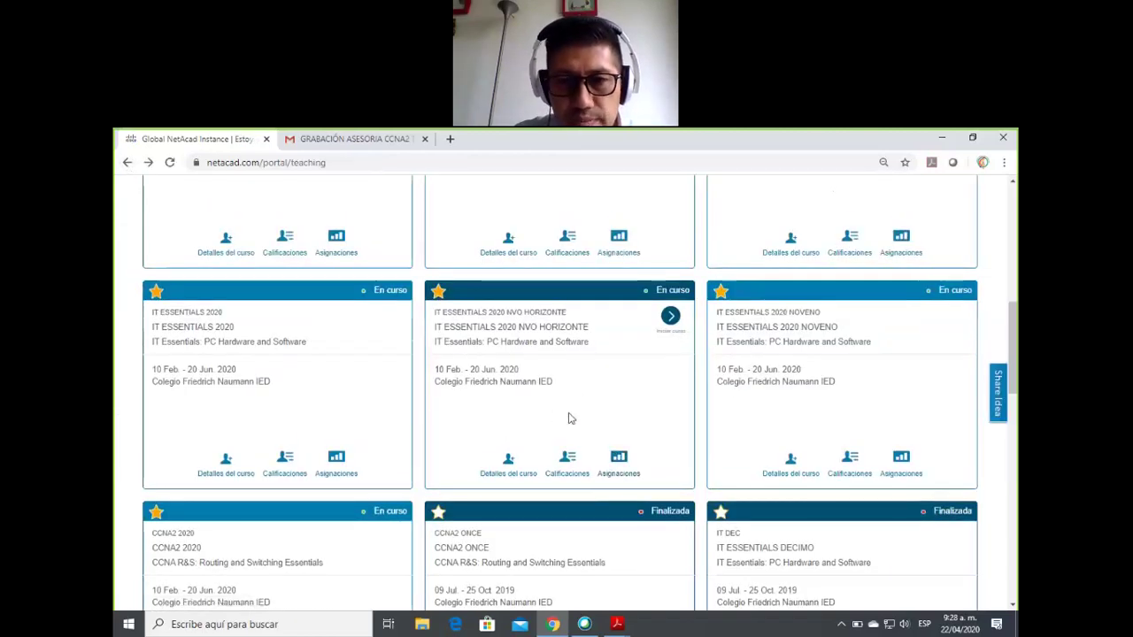
{"action": "scroll", "coordinate": [566, 417], "scroll_direction": "up", "scroll_amount": 2}
{"action": "scroll", "coordinate": [571, 406], "scroll_direction": "up", "scroll_amount": 6}
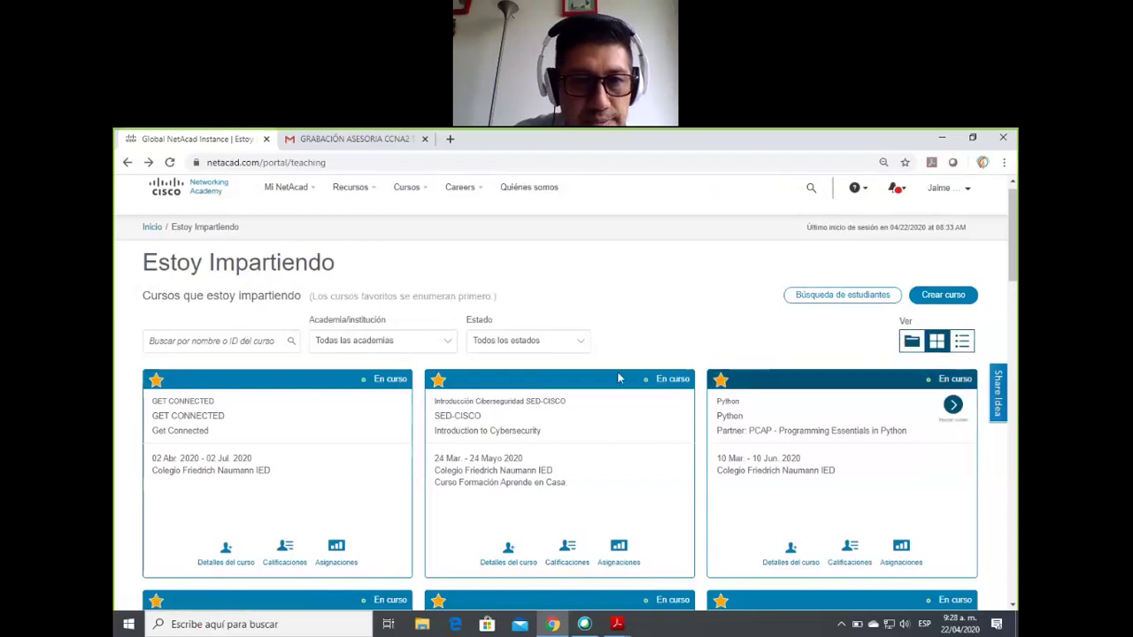
{"action": "scroll", "coordinate": [657, 430], "scroll_direction": "down", "scroll_amount": 3}
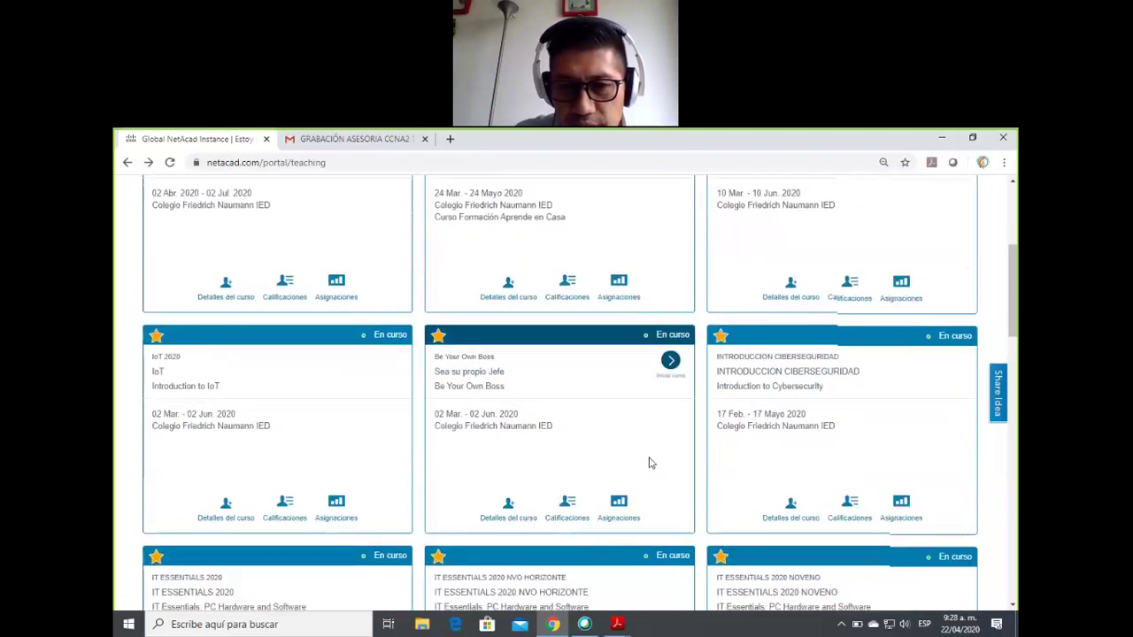
{"action": "scroll", "coordinate": [647, 462], "scroll_direction": "up", "scroll_amount": 3}
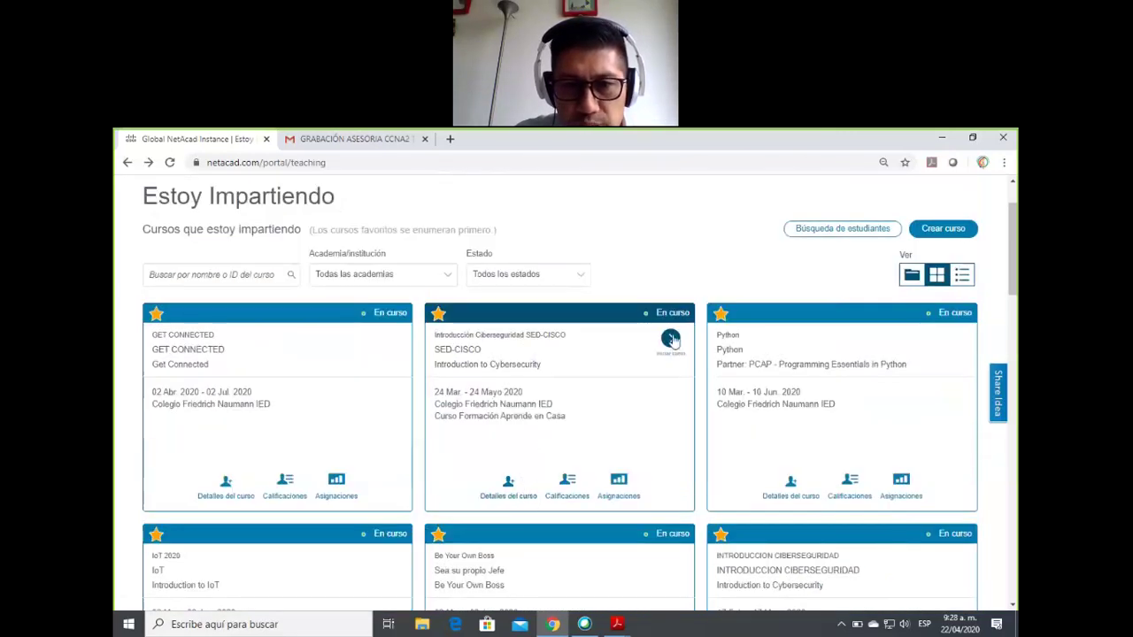
{"action": "scroll", "coordinate": [641, 433], "scroll_direction": "down", "scroll_amount": 2}
{"action": "scroll", "coordinate": [640, 432], "scroll_direction": "down", "scroll_amount": 3}
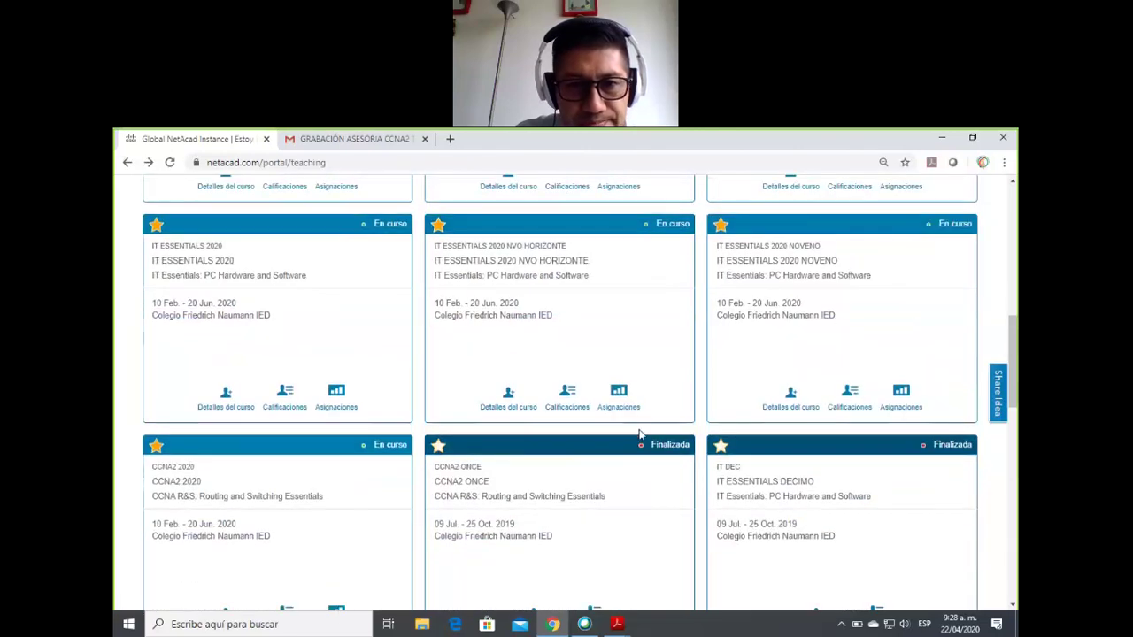
{"action": "left_click", "coordinate": [389, 249]}
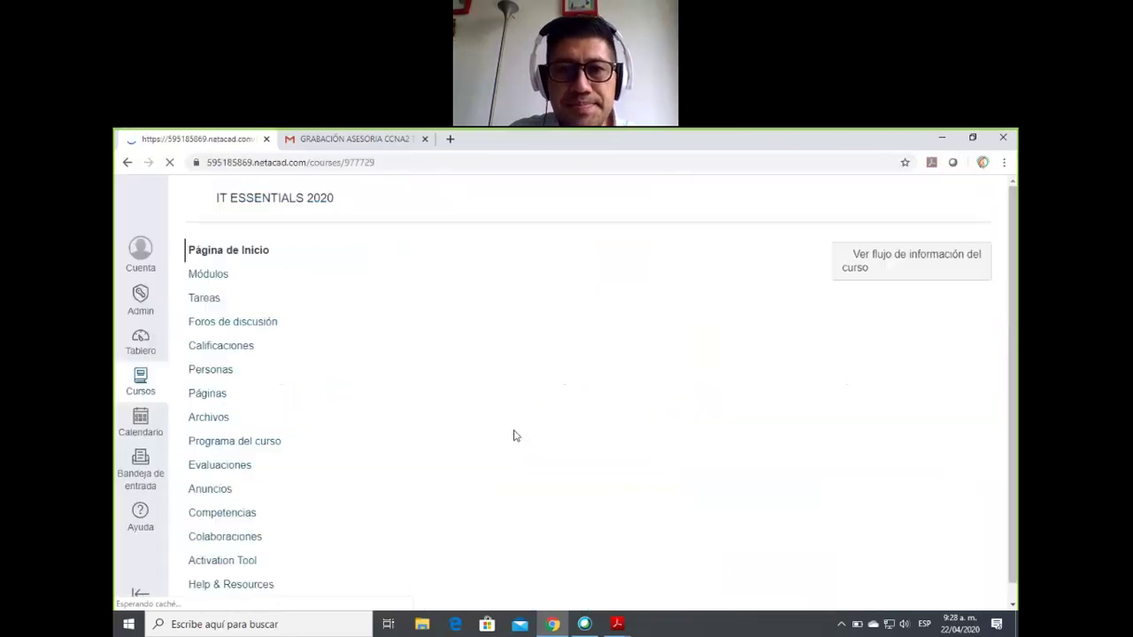
{"action": "left_click", "coordinate": [479, 451]}
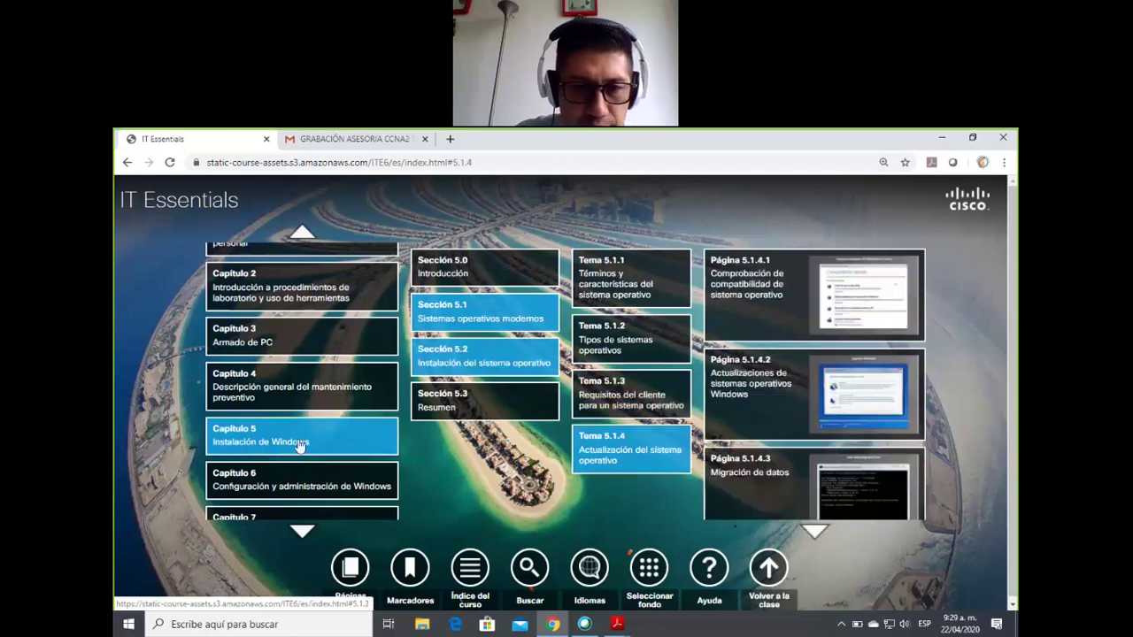
Step: In the course index, show the pages of Capítulo 6, Sección 6.1, Tema 6.1.1 Escritorio, herramientas y aplicaciones de Windows
{"action": "scroll", "coordinate": [300, 448], "scroll_direction": "down", "scroll_amount": 1}
{"action": "mouse_move", "coordinate": [286, 454]}
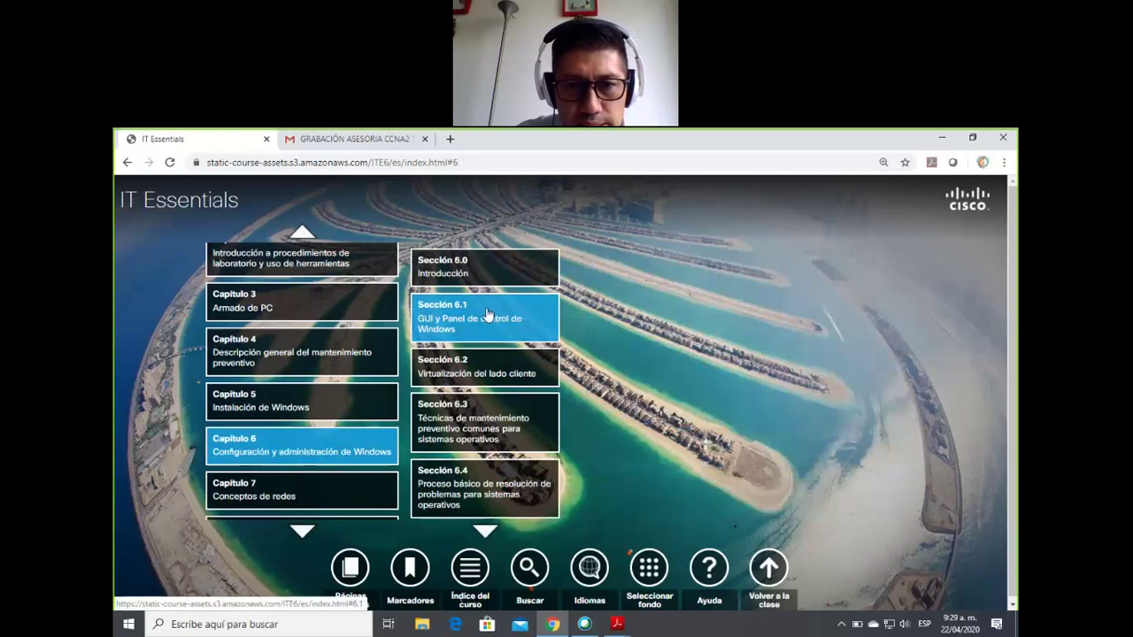
{"action": "mouse_move", "coordinate": [490, 322]}
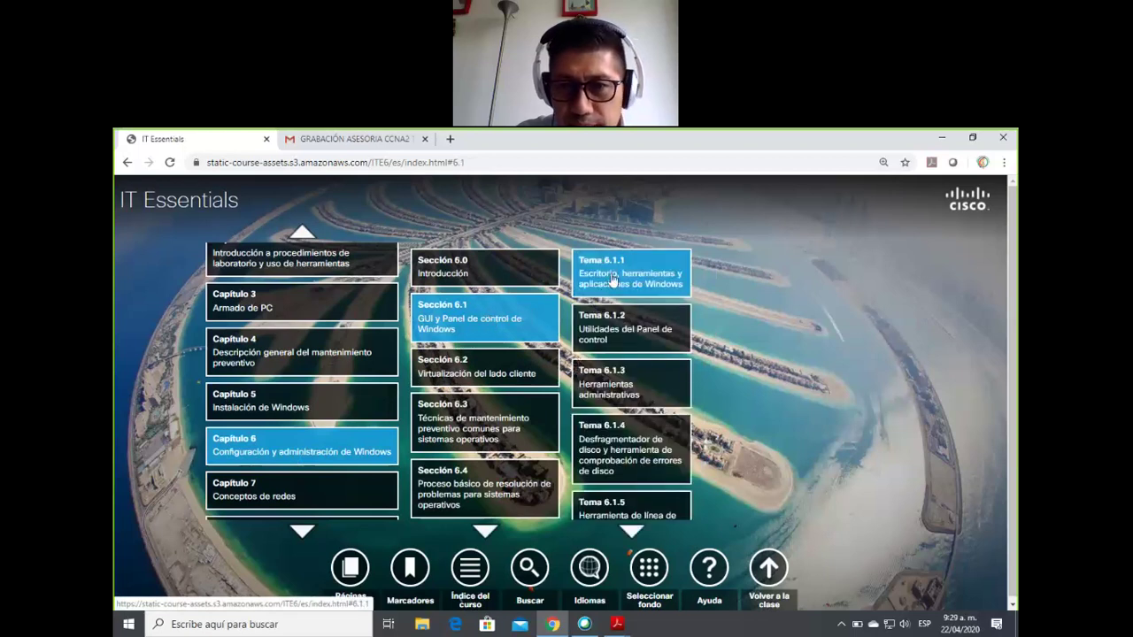
{"action": "mouse_move", "coordinate": [615, 280]}
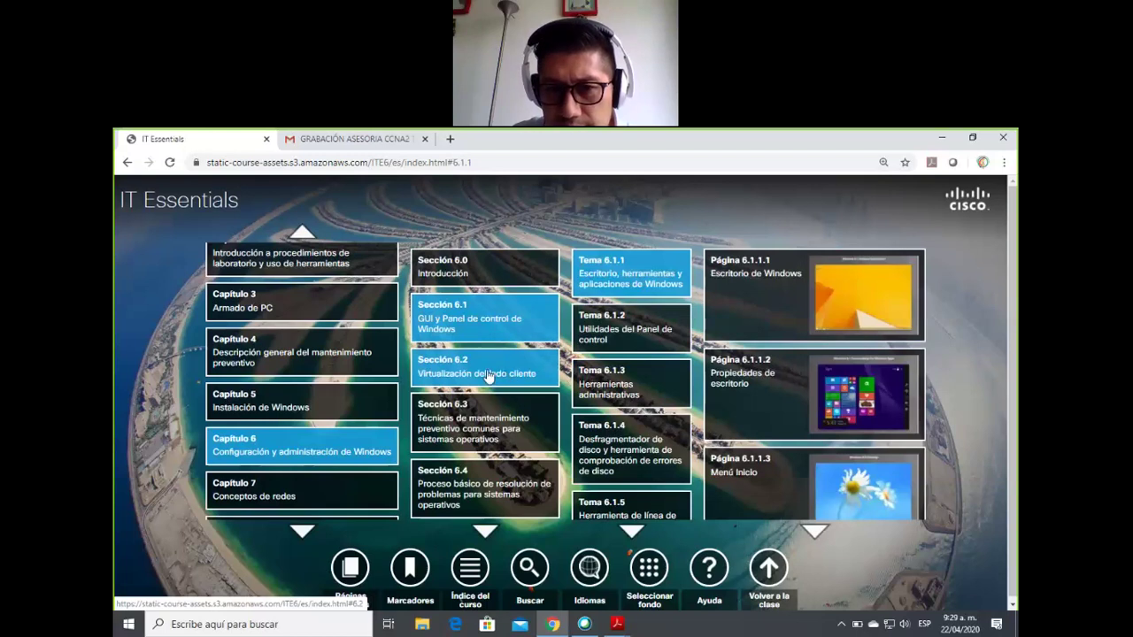
Step: List the pages of Tema 6.1.3 Herramientas administrativas and review them from 6.1.3.1 through the lab practice 6.1.3.7
{"action": "scroll", "coordinate": [636, 454], "scroll_direction": "down", "scroll_amount": 2}
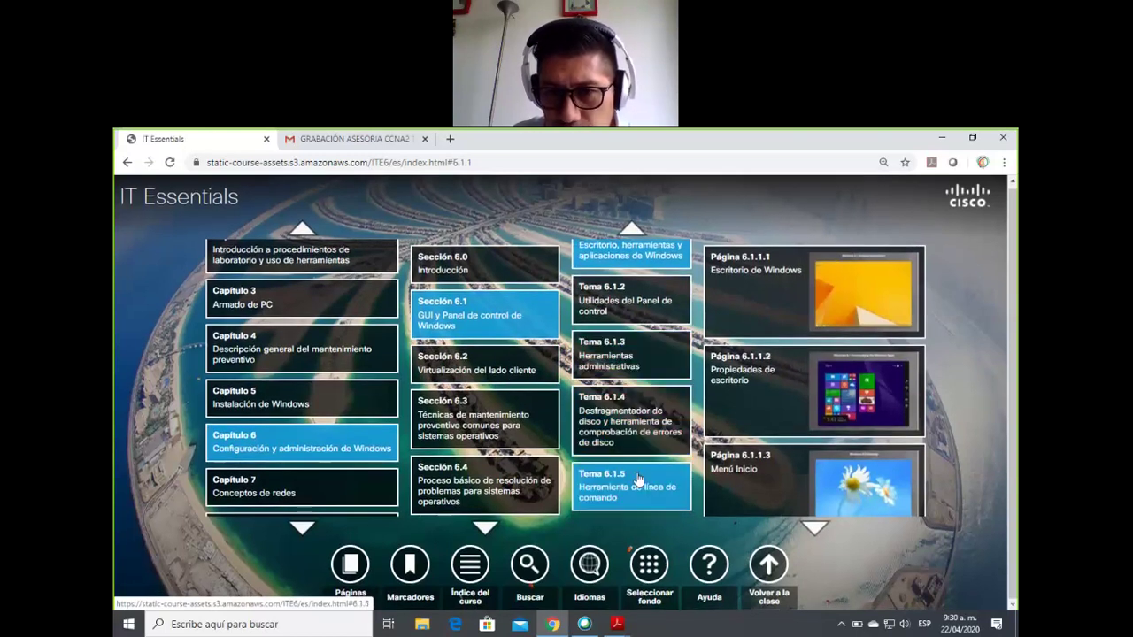
{"action": "left_click", "coordinate": [639, 356]}
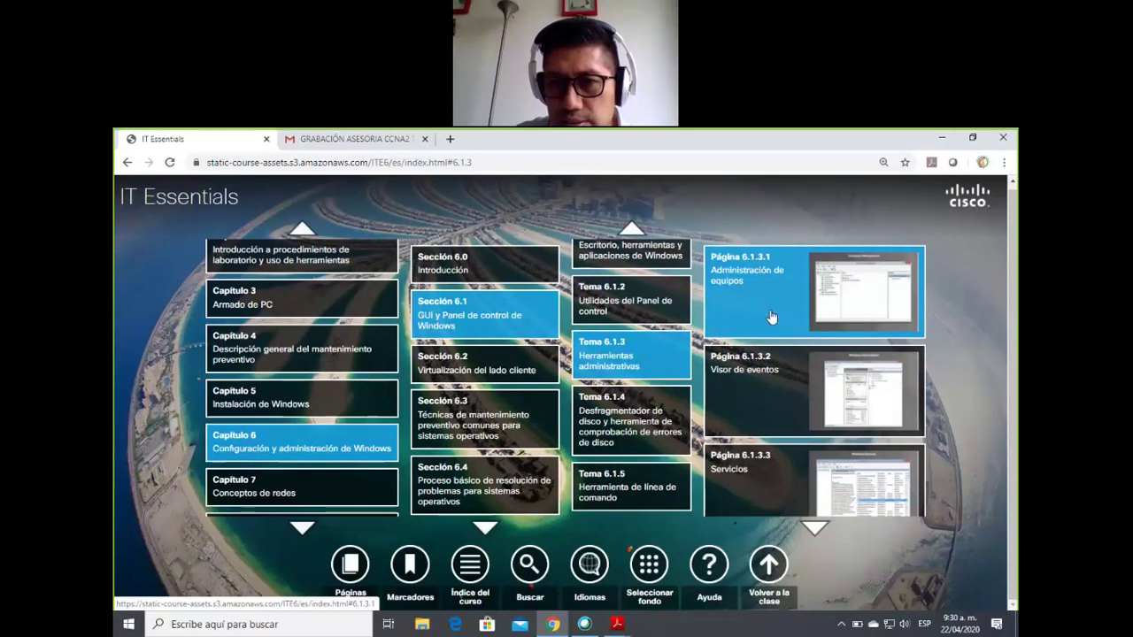
{"action": "scroll", "coordinate": [752, 407], "scroll_direction": "down", "scroll_amount": 1}
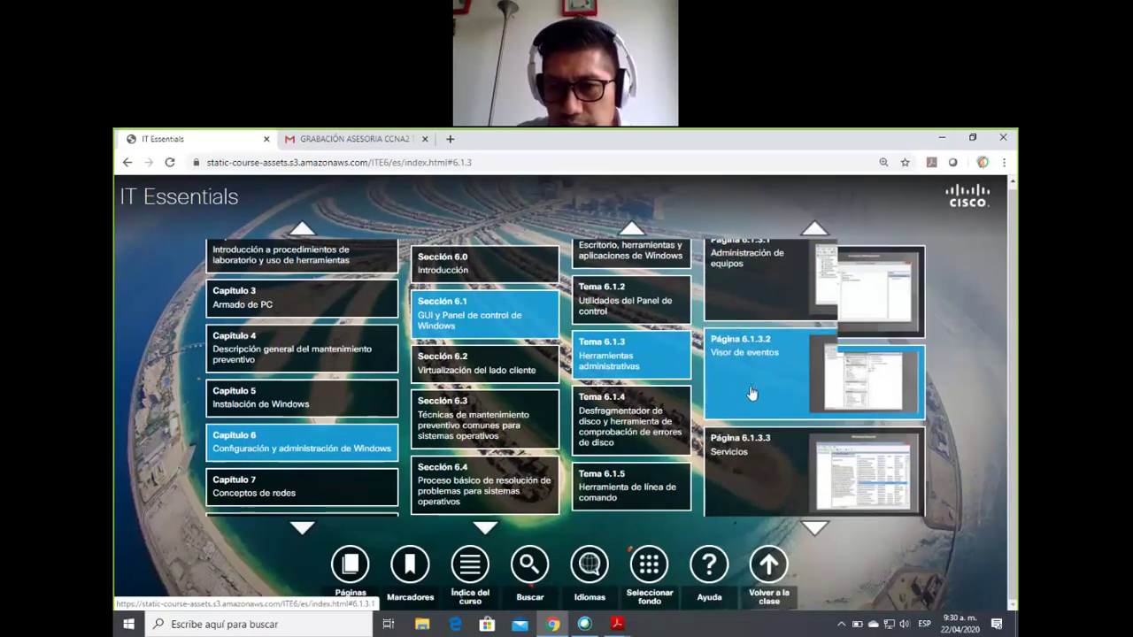
{"action": "scroll", "coordinate": [752, 417], "scroll_direction": "down", "scroll_amount": 2}
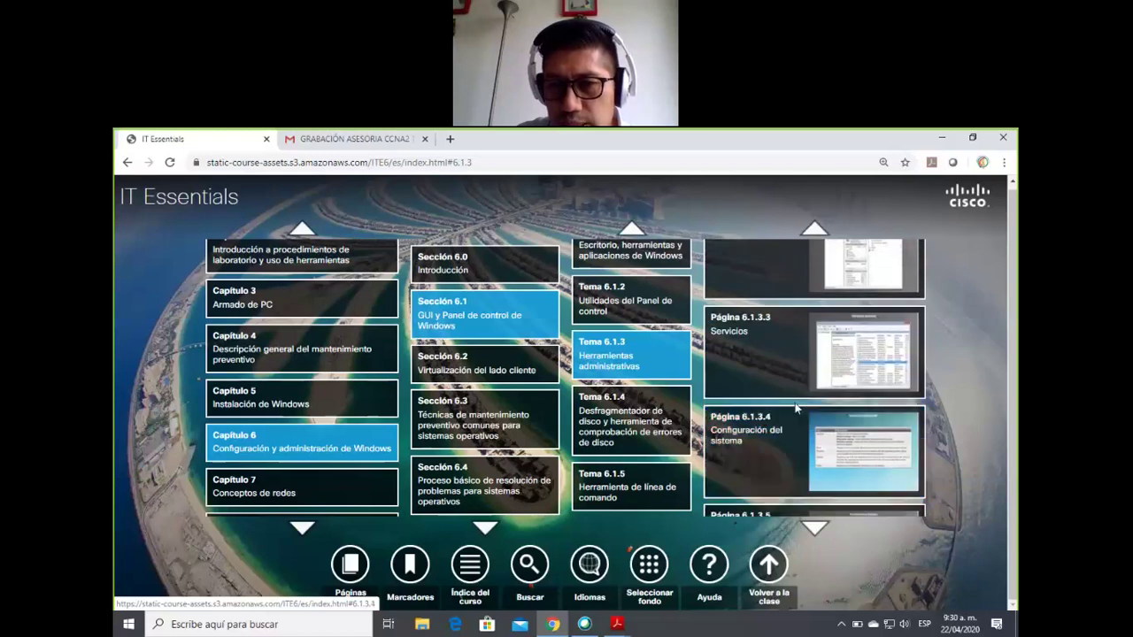
{"action": "scroll", "coordinate": [764, 440], "scroll_direction": "down", "scroll_amount": 1}
{"action": "scroll", "coordinate": [761, 435], "scroll_direction": "down", "scroll_amount": 1}
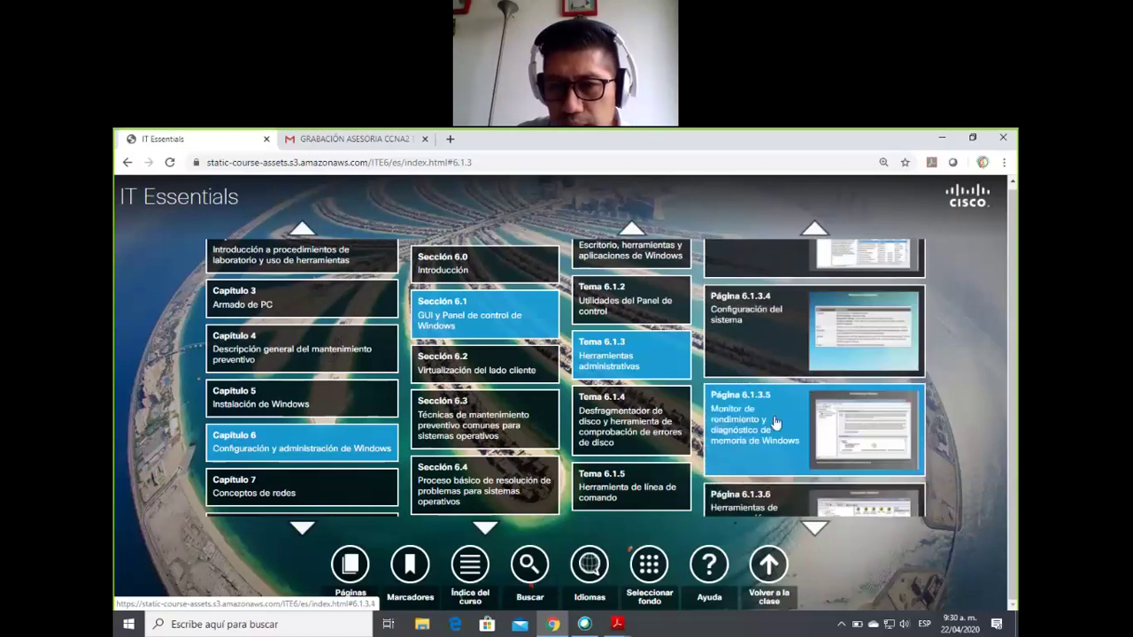
{"action": "scroll", "coordinate": [761, 434], "scroll_direction": "down", "scroll_amount": 1}
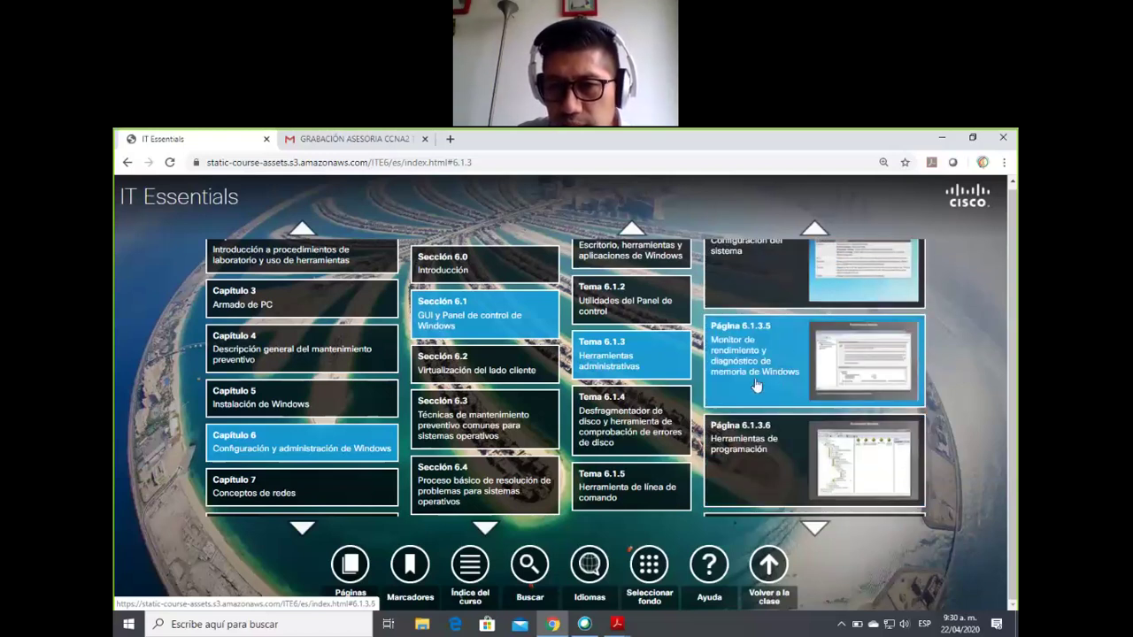
{"action": "scroll", "coordinate": [755, 396], "scroll_direction": "down", "scroll_amount": 1}
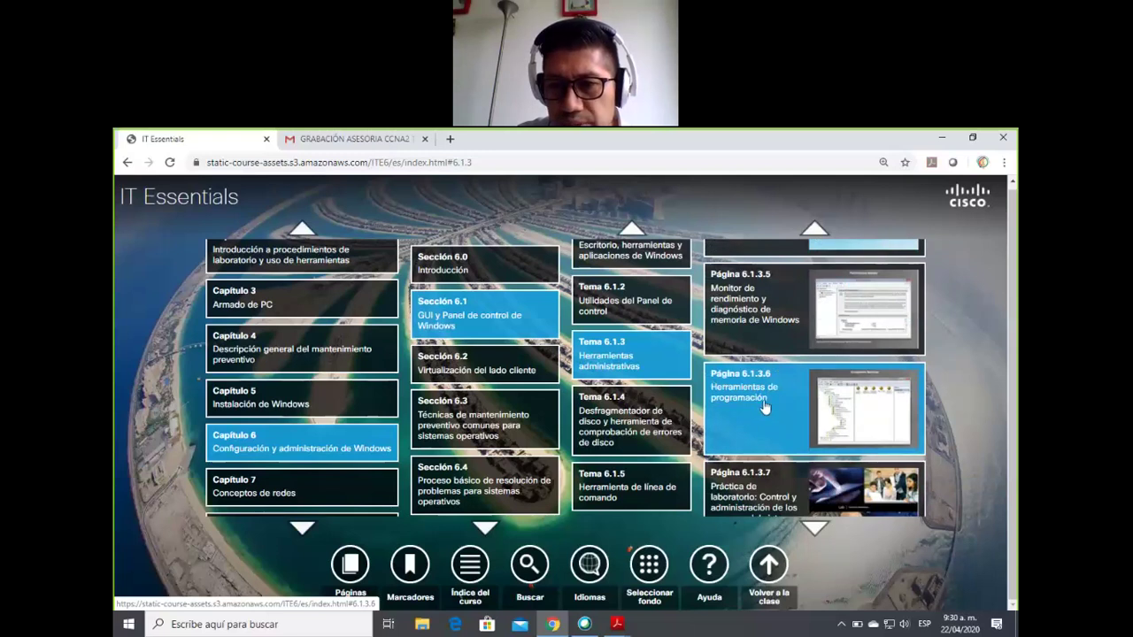
{"action": "scroll", "coordinate": [762, 425], "scroll_direction": "down", "scroll_amount": 1}
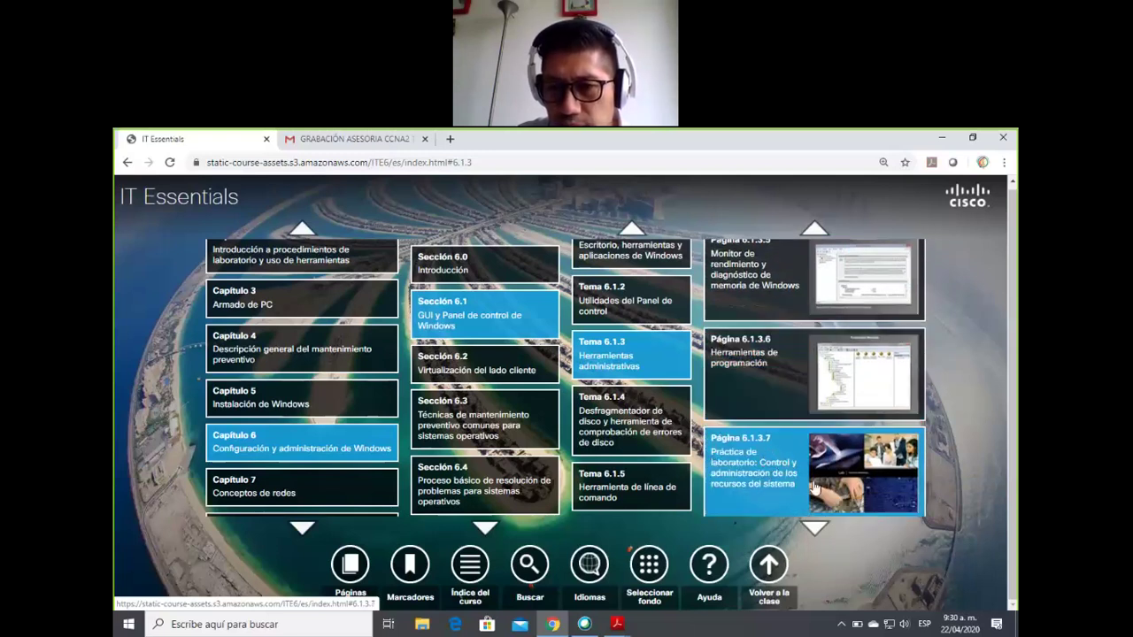
Step: List the pages of Tema 6.1.4 on disk defragmentation and error checking, and review them through lab practice 6.1.4.4
{"action": "left_click", "coordinate": [637, 442]}
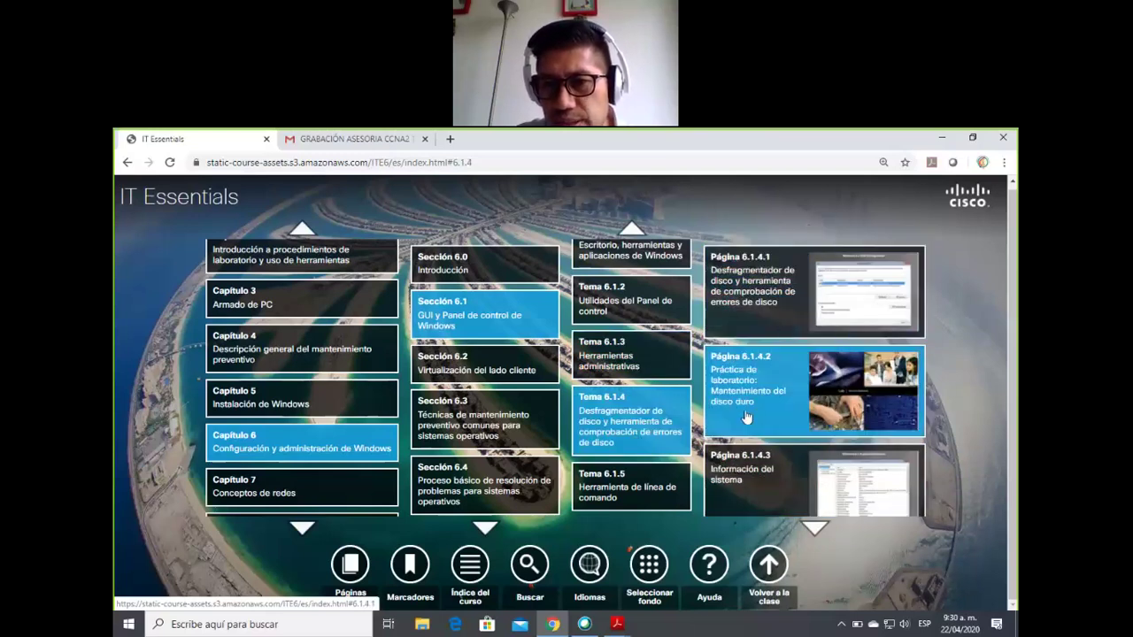
{"action": "scroll", "coordinate": [752, 416], "scroll_direction": "down", "scroll_amount": 1}
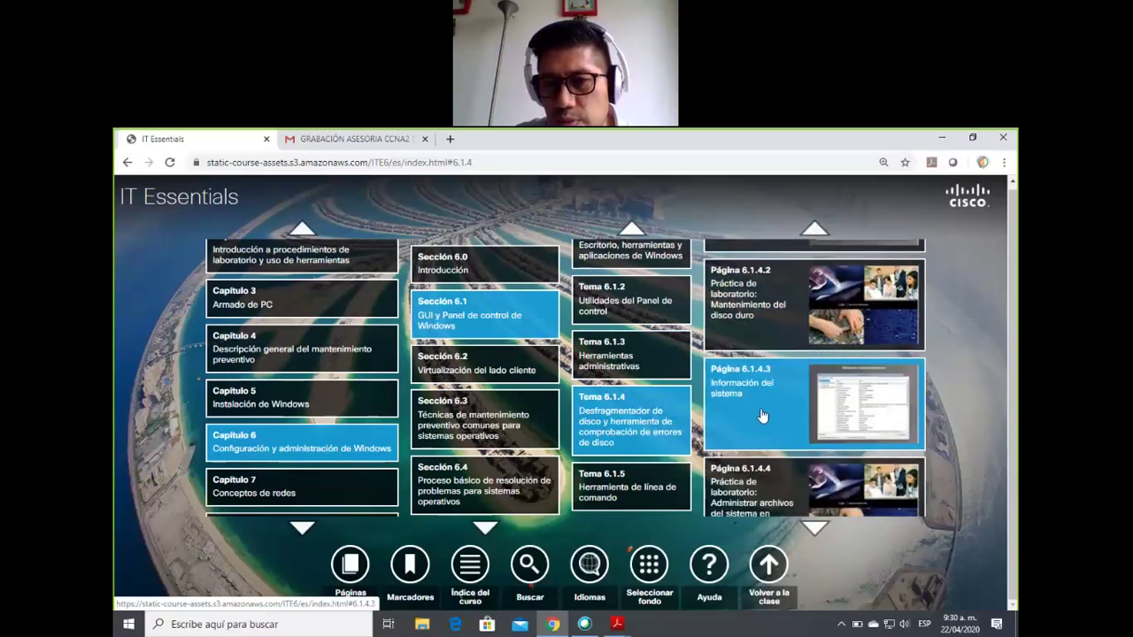
{"action": "scroll", "coordinate": [774, 405], "scroll_direction": "down", "scroll_amount": 1}
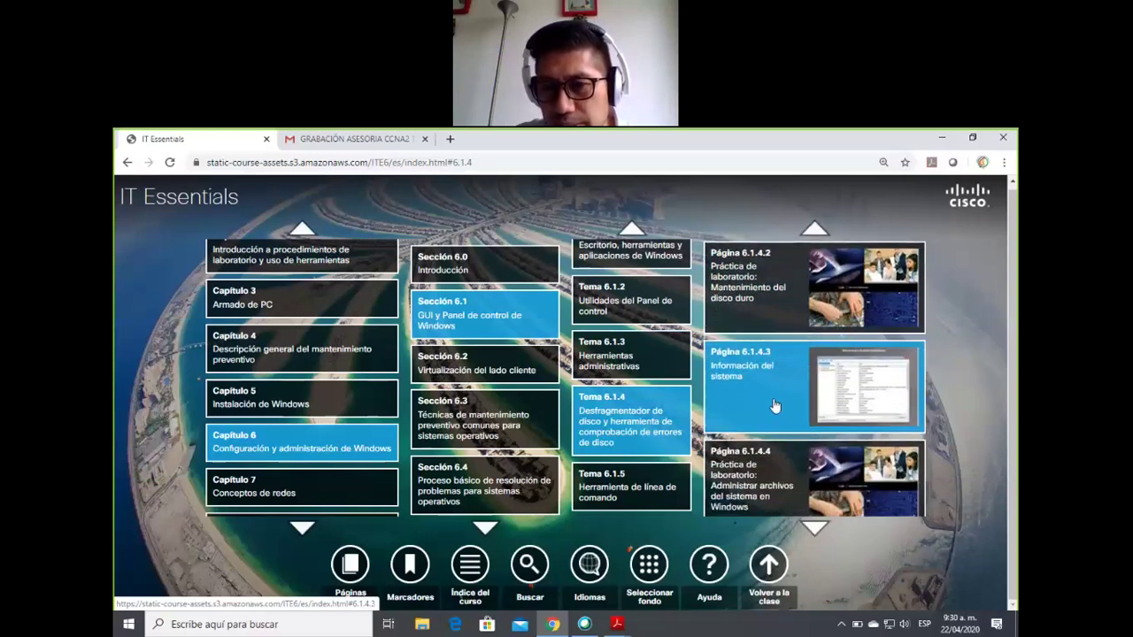
{"action": "scroll", "coordinate": [775, 401], "scroll_direction": "down", "scroll_amount": 1}
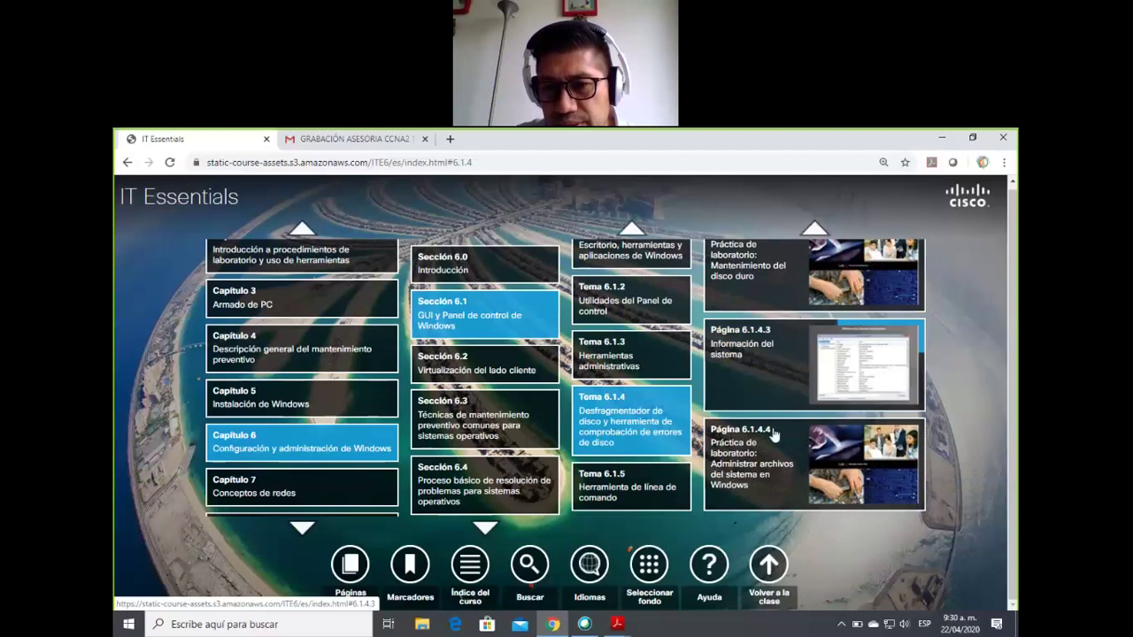
Step: List the pages of Tema 6.1.5 Herramienta de línea de comando and review them through lab practice 6.1.5.4
{"action": "left_click", "coordinate": [666, 495]}
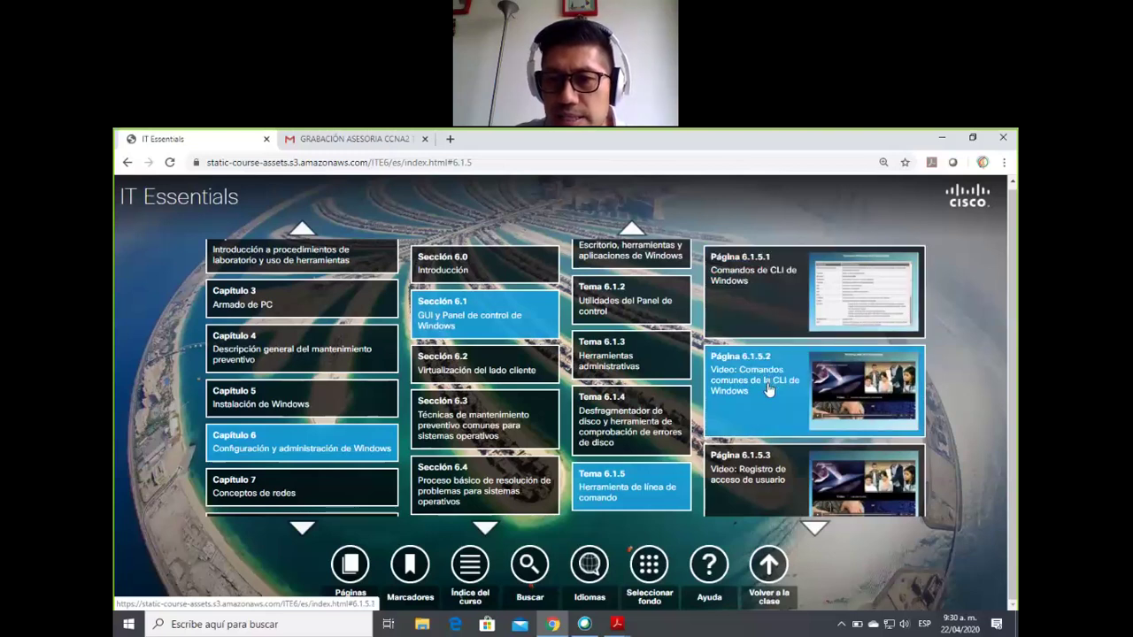
{"action": "scroll", "coordinate": [770, 385], "scroll_direction": "down", "scroll_amount": 1}
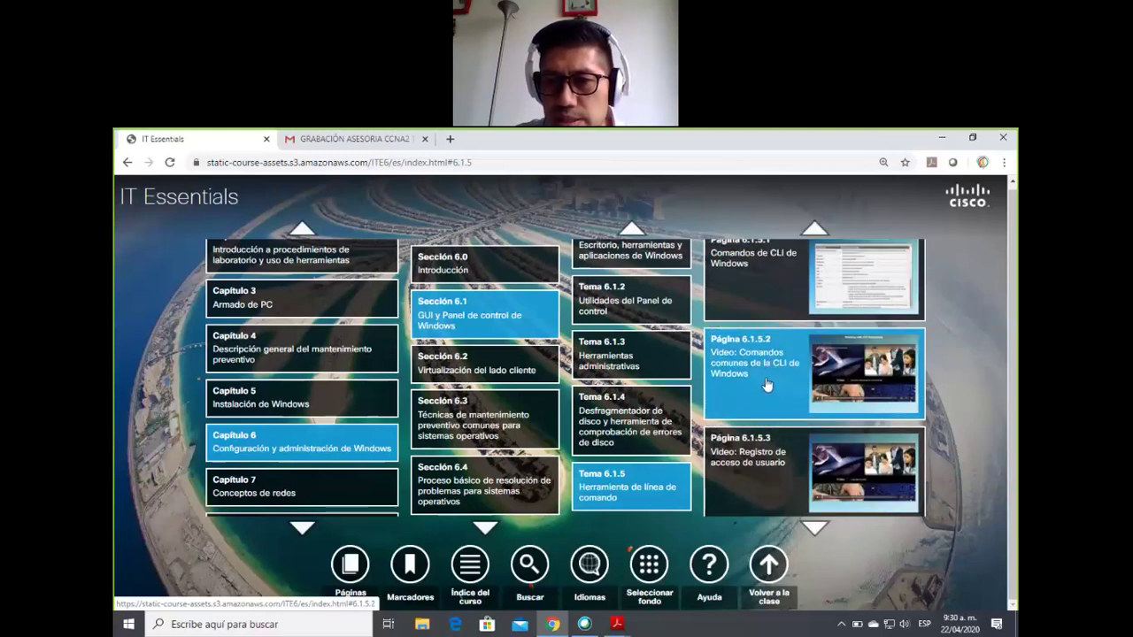
{"action": "scroll", "coordinate": [766, 381], "scroll_direction": "down", "scroll_amount": 2}
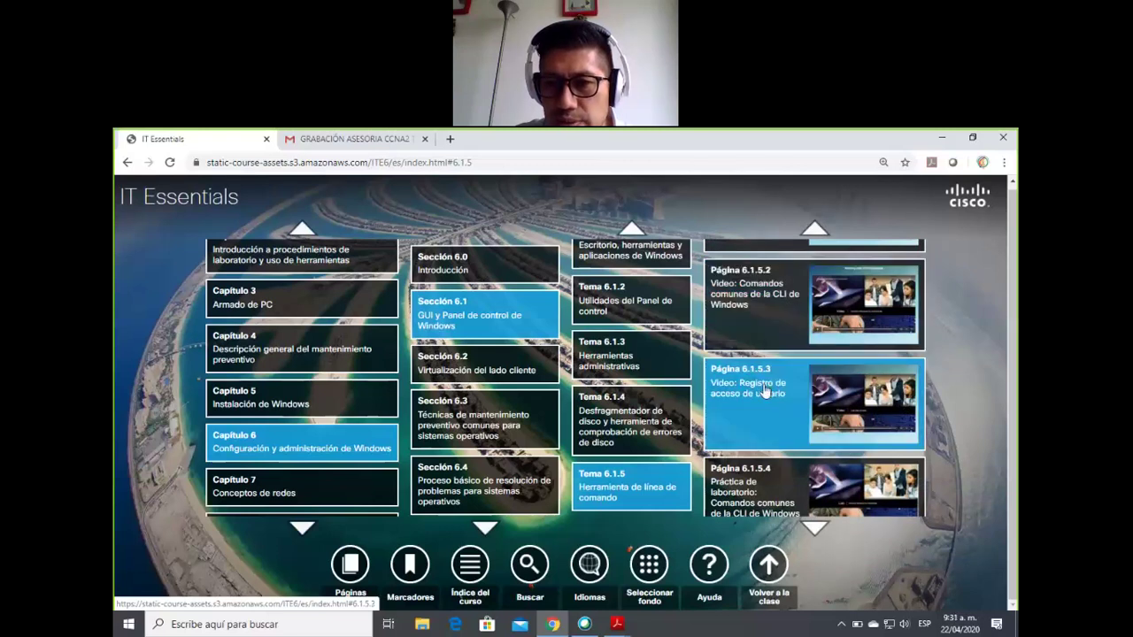
{"action": "scroll", "coordinate": [801, 386], "scroll_direction": "down", "scroll_amount": 1}
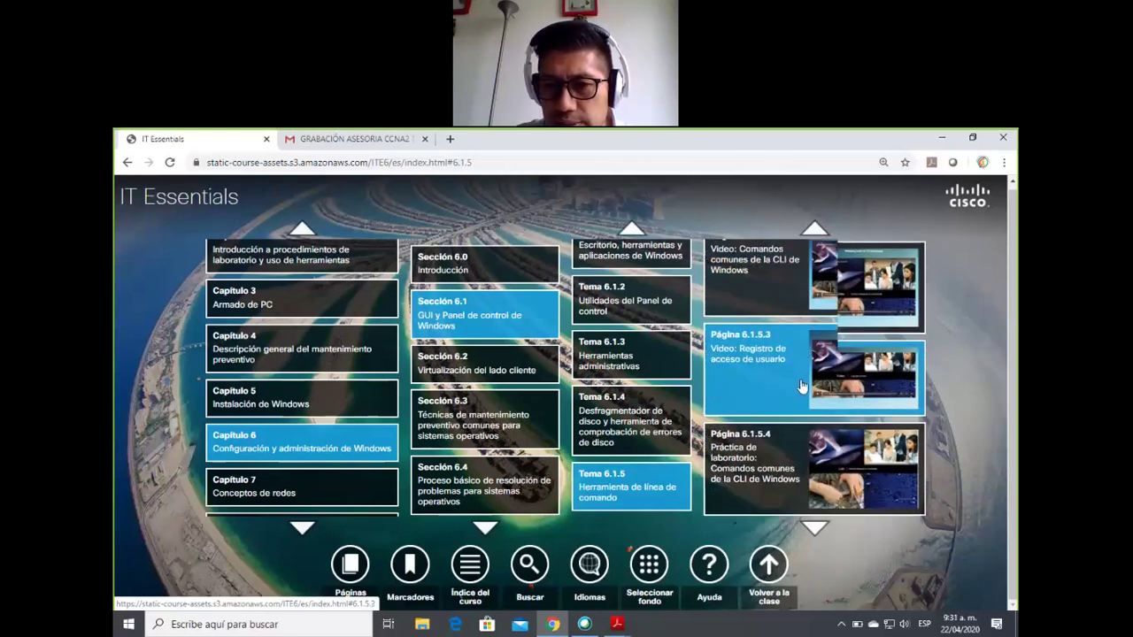
Step: Review the remaining pages of Tema 6.1.5 through lab practice 6.1.5.6 Utilidades del sistema, then return to page 6.1.5.2
{"action": "scroll", "coordinate": [800, 387], "scroll_direction": "down", "scroll_amount": 2}
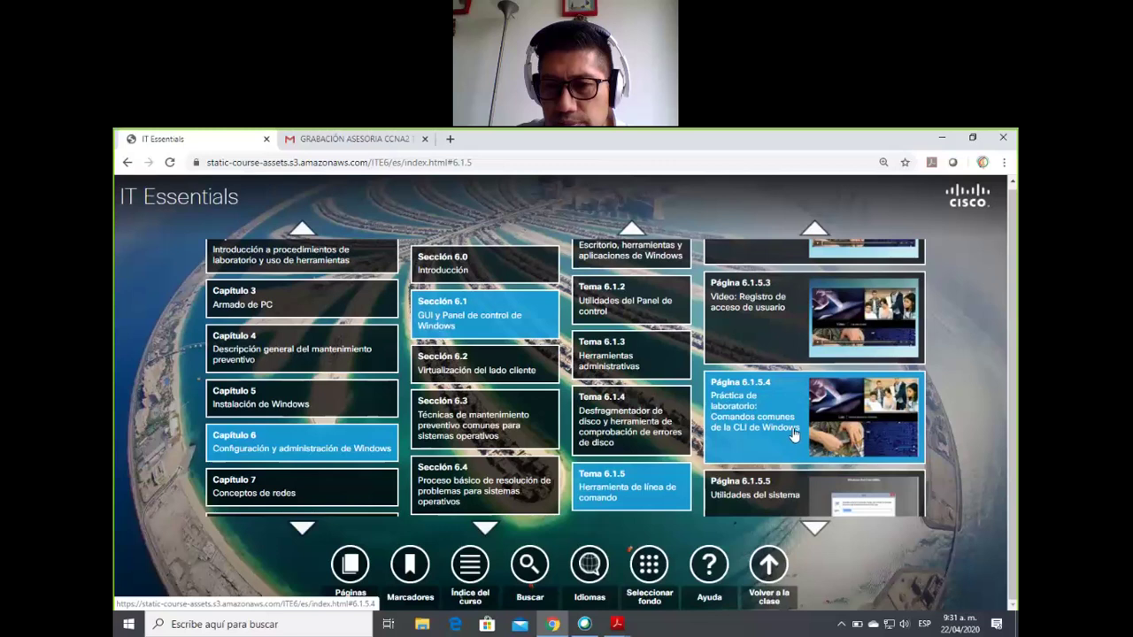
{"action": "scroll", "coordinate": [793, 434], "scroll_direction": "down", "scroll_amount": 2}
{"action": "scroll", "coordinate": [790, 443], "scroll_direction": "down", "scroll_amount": 1}
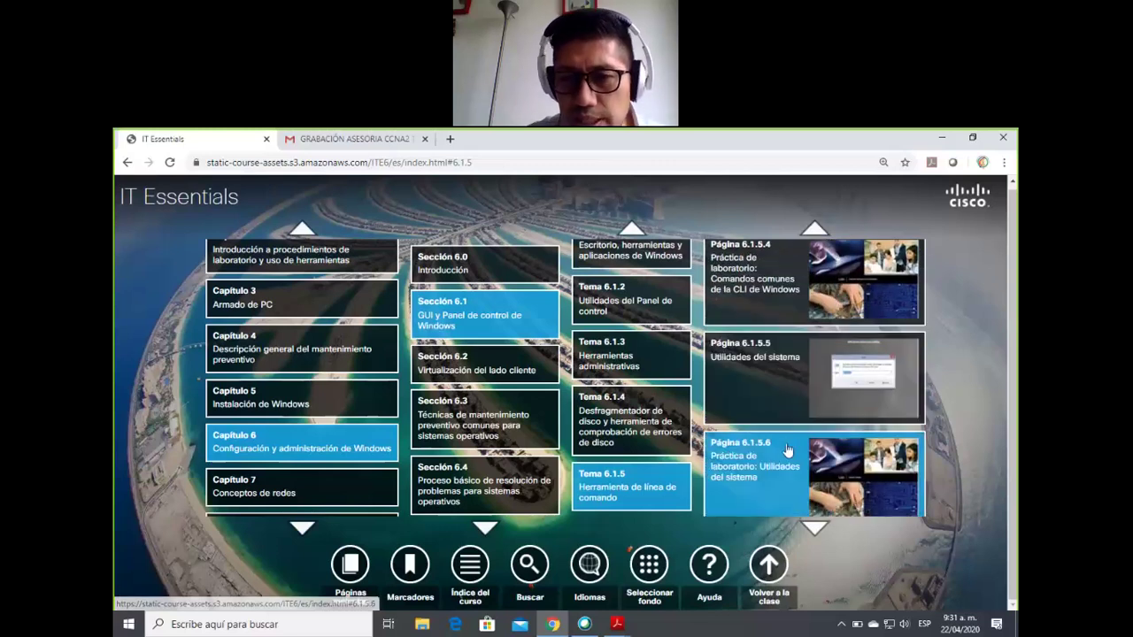
{"action": "scroll", "coordinate": [778, 416], "scroll_direction": "up", "scroll_amount": 3}
{"action": "scroll", "coordinate": [635, 425], "scroll_direction": "up", "scroll_amount": 1}
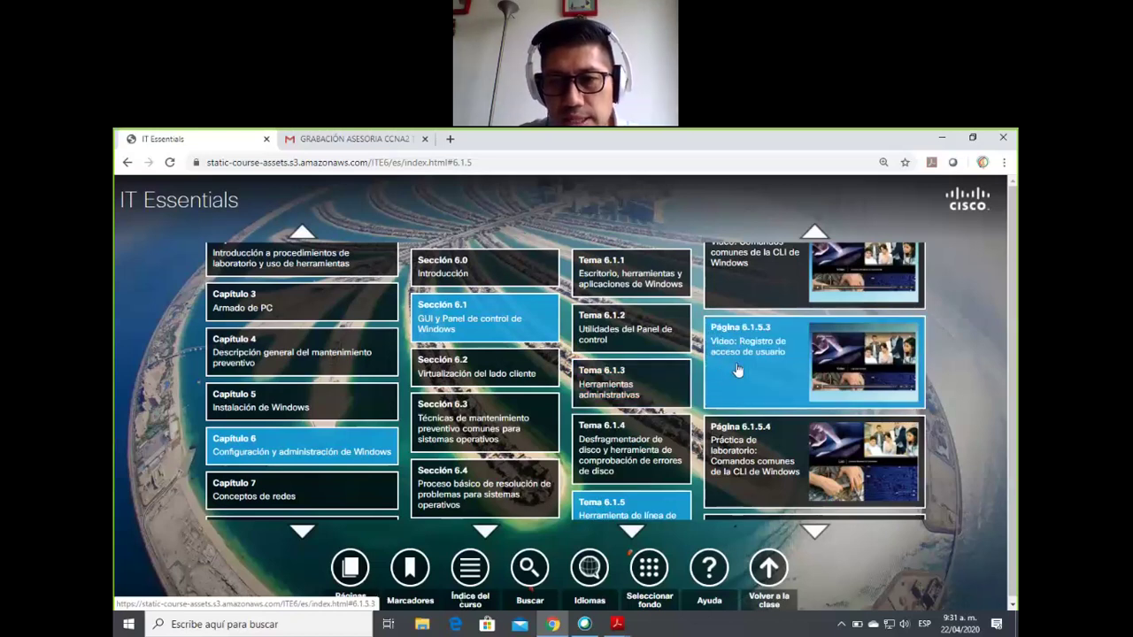
{"action": "scroll", "coordinate": [738, 370], "scroll_direction": "up", "scroll_amount": 1}
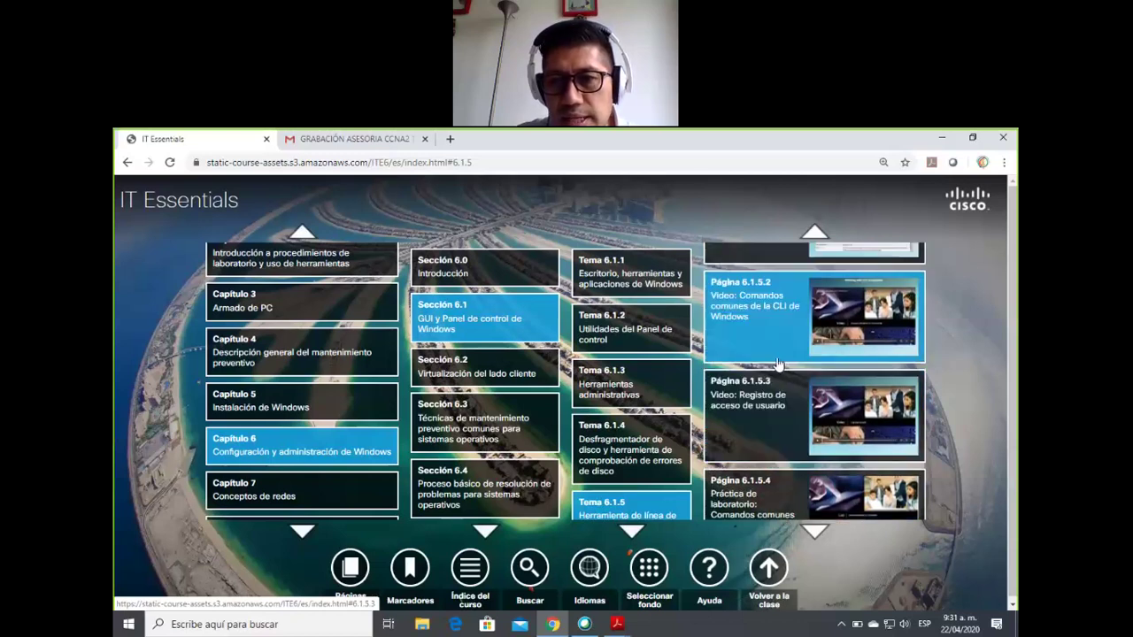
Step: Open page 6.1.3.1 Administración de equipos under Tema 6.1.3 and read the list of utilities in the console
{"action": "left_click", "coordinate": [643, 389]}
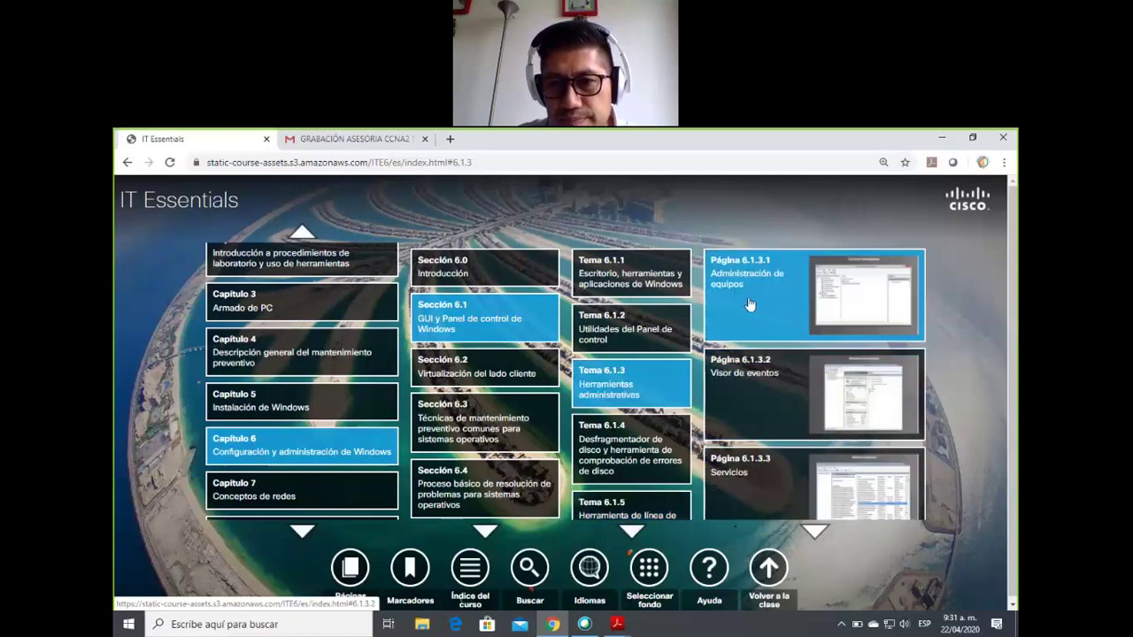
{"action": "left_click", "coordinate": [764, 301]}
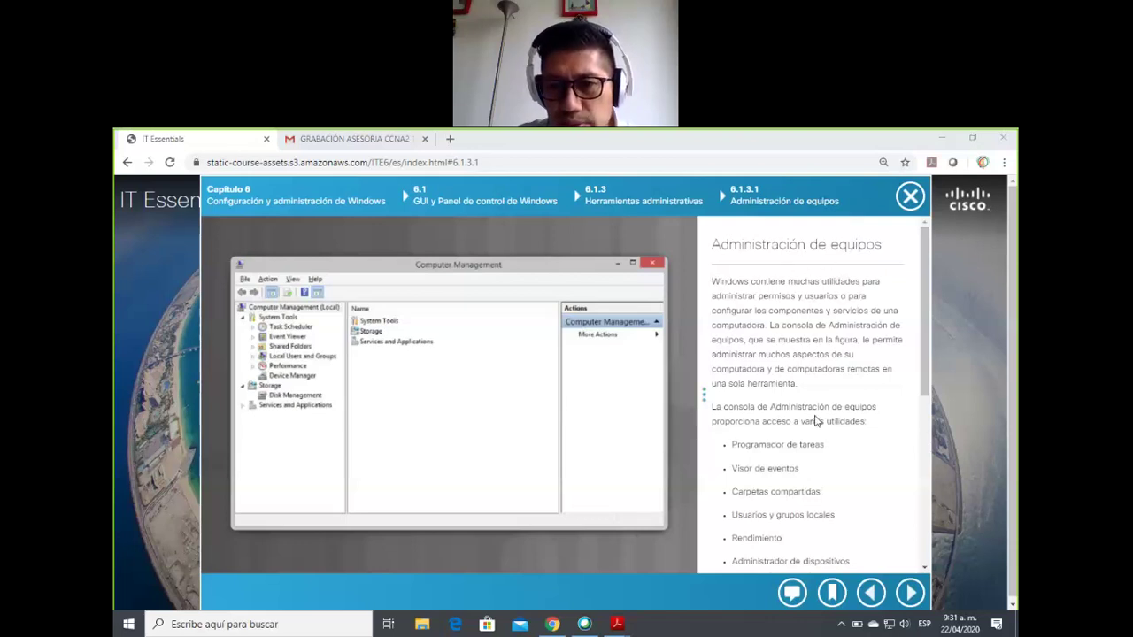
{"action": "scroll", "coordinate": [815, 421], "scroll_direction": "down", "scroll_amount": 1}
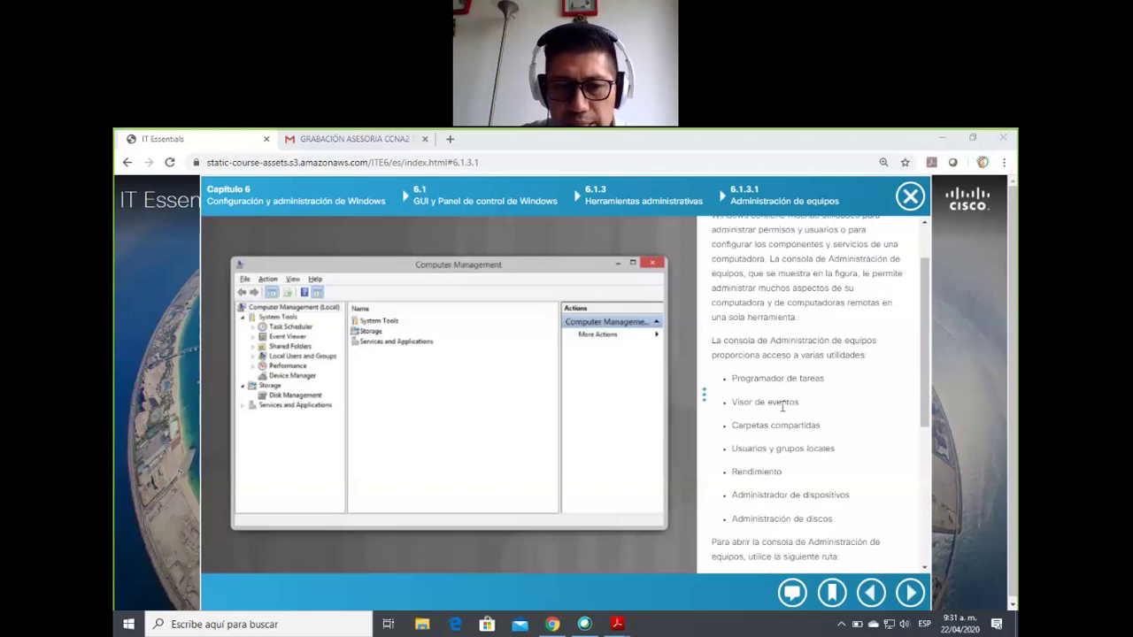
Step: Open the Administración de equipos console for Este equipo from File Explorer, then minimize it and return to the course page
{"action": "left_click", "coordinate": [422, 624]}
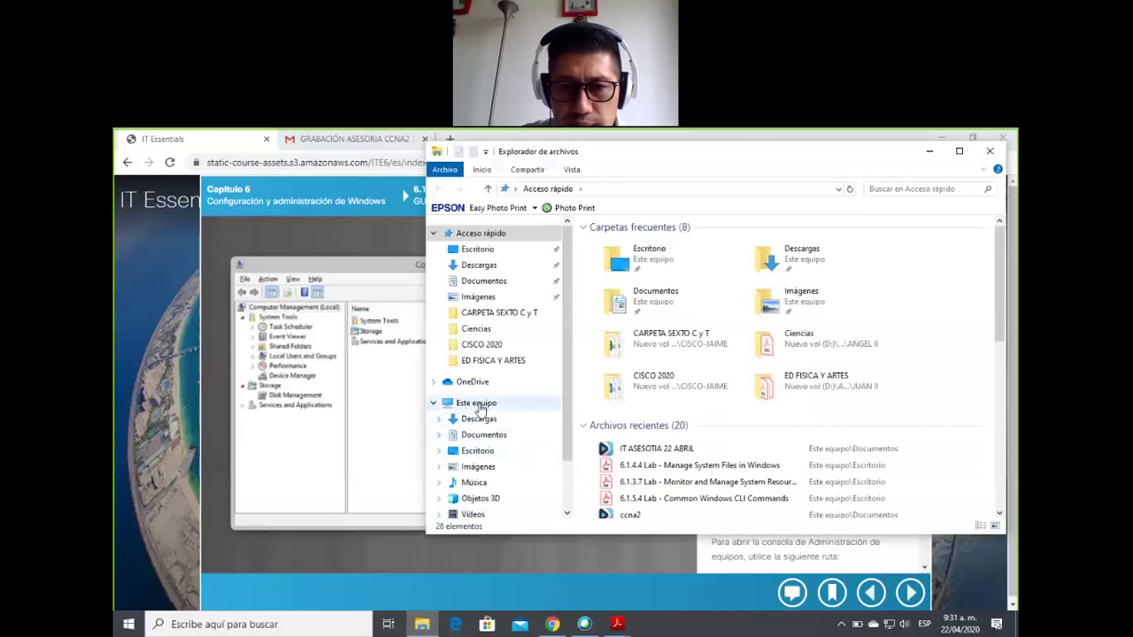
{"action": "left_click", "coordinate": [477, 404]}
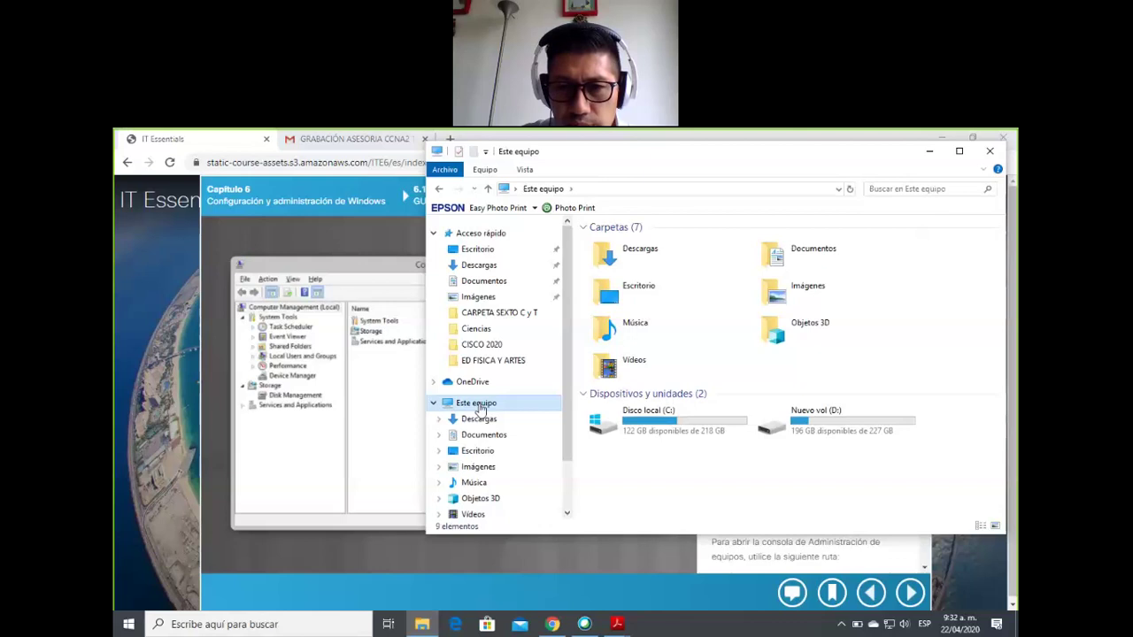
{"action": "right_click", "coordinate": [480, 407]}
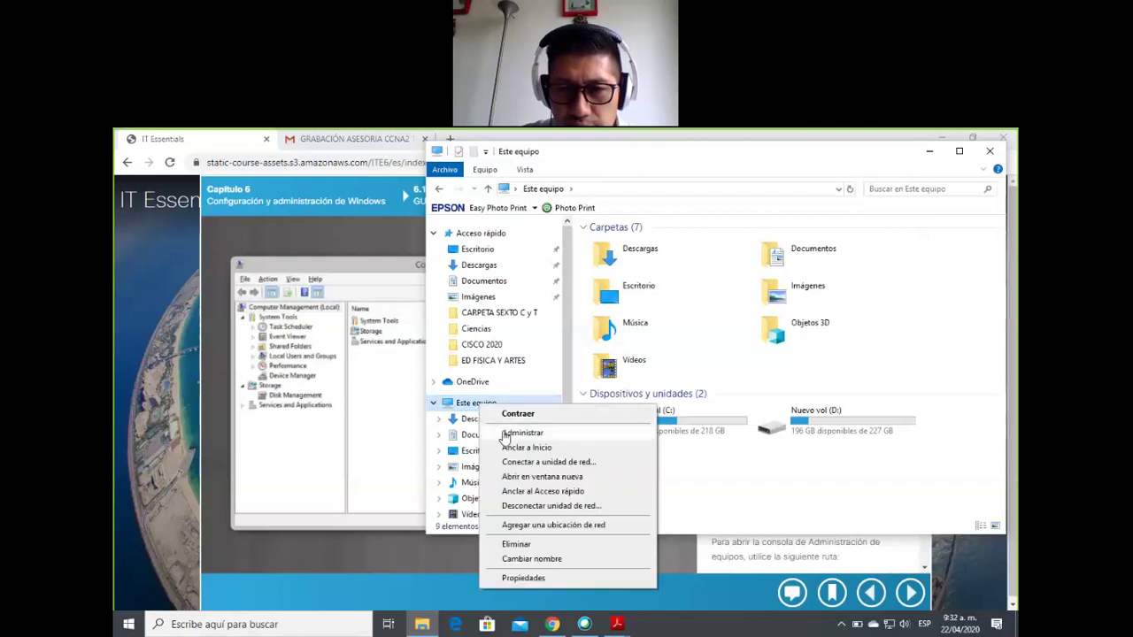
{"action": "left_click", "coordinate": [503, 434]}
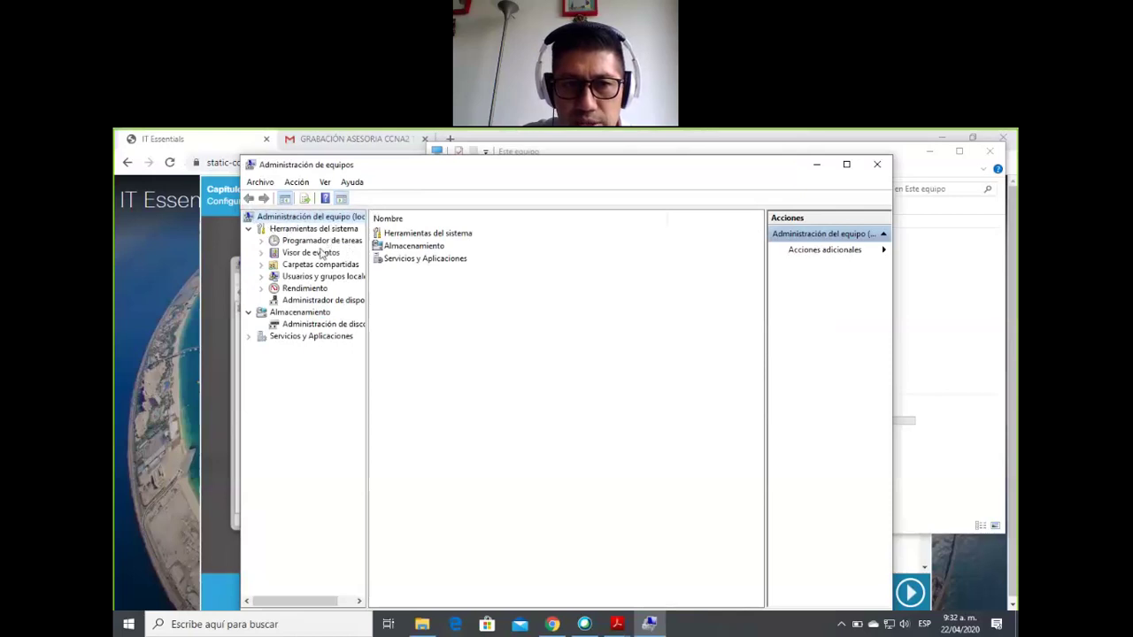
{"action": "left_click", "coordinate": [818, 168]}
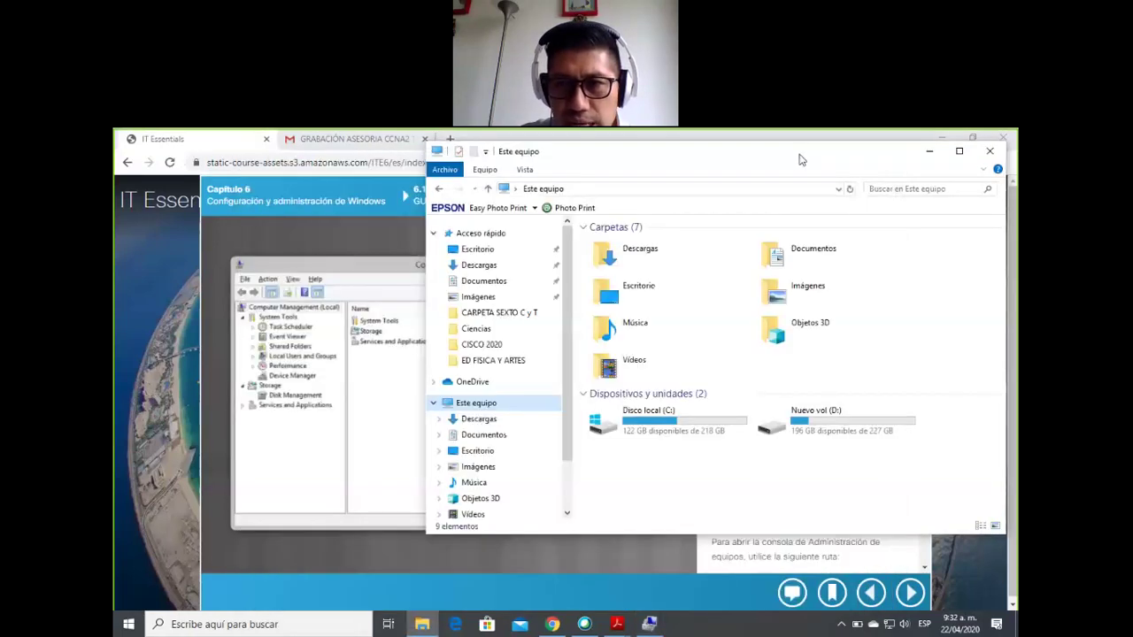
{"action": "left_click", "coordinate": [816, 169]}
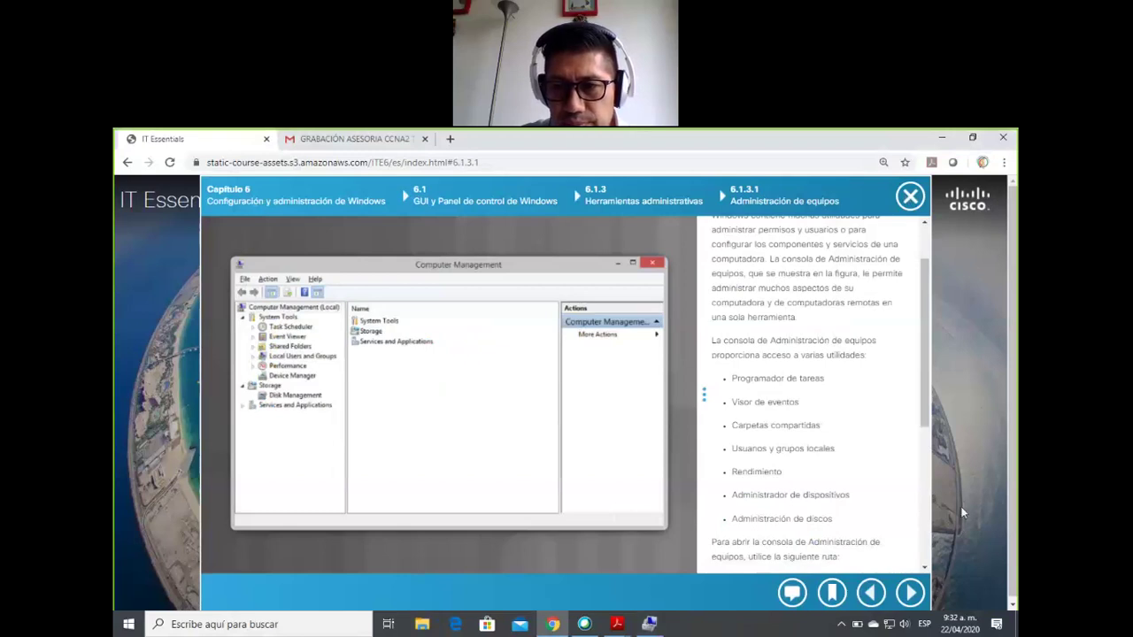
Step: Go to course page 6.1.3.2 Visor de eventos and examine the administrative events summary in the Administración de equipos console
{"action": "left_click", "coordinate": [915, 595]}
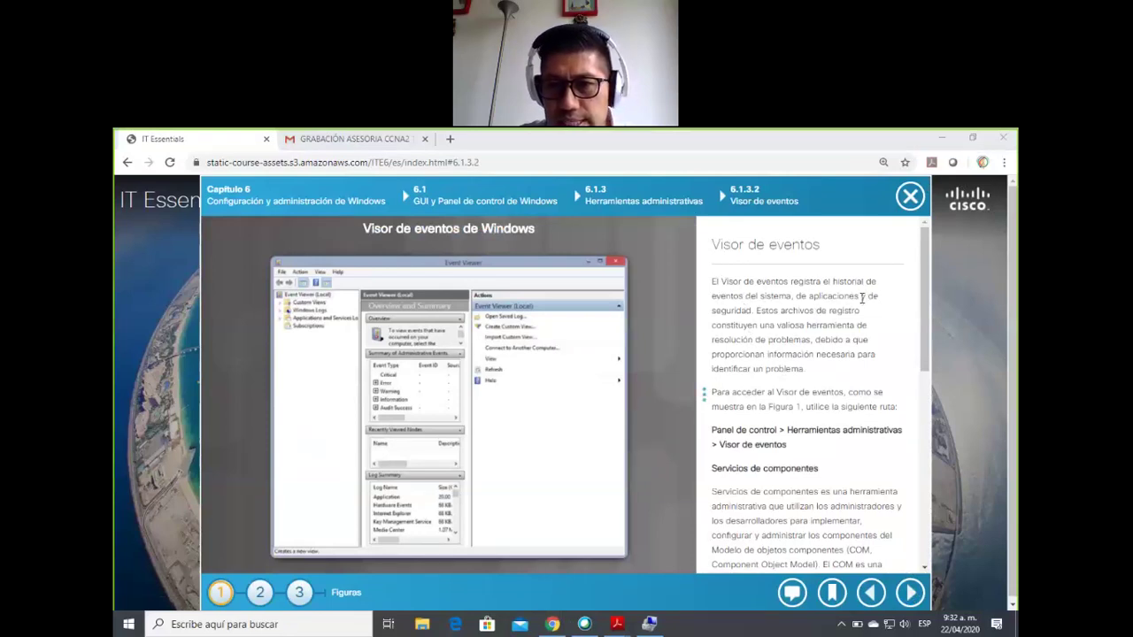
{"action": "left_click", "coordinate": [649, 624]}
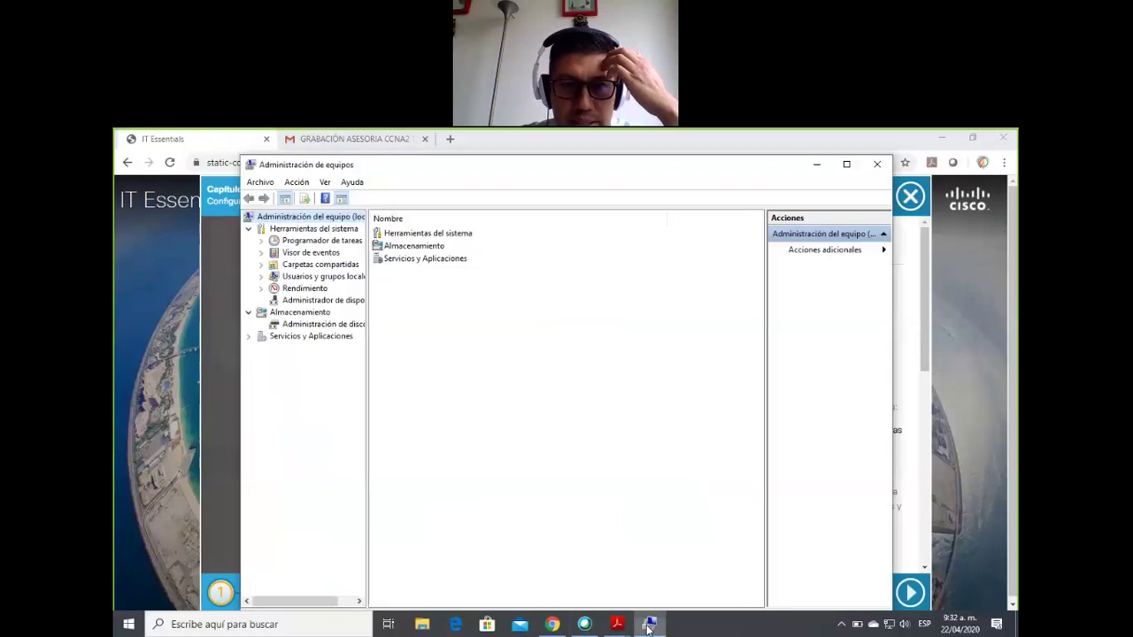
{"action": "left_click", "coordinate": [311, 253]}
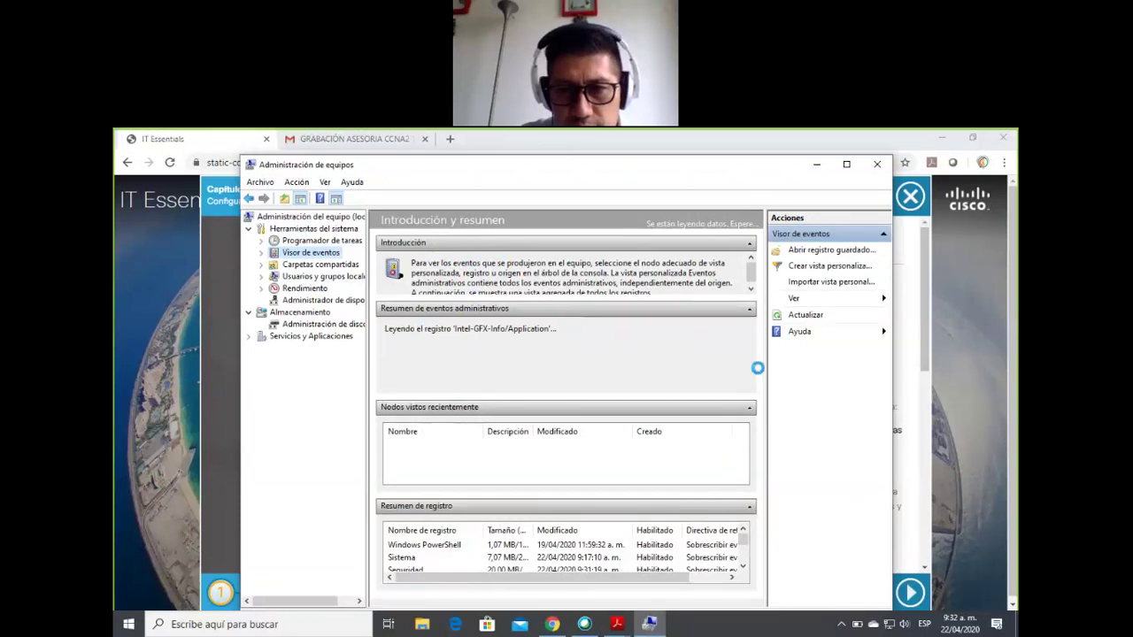
{"action": "mouse_move", "coordinate": [743, 539]}
{"action": "left_mouse_down"}
{"action": "mouse_move", "coordinate": [742, 548]}
{"action": "mouse_move", "coordinate": [742, 536]}
{"action": "left_mouse_up"}
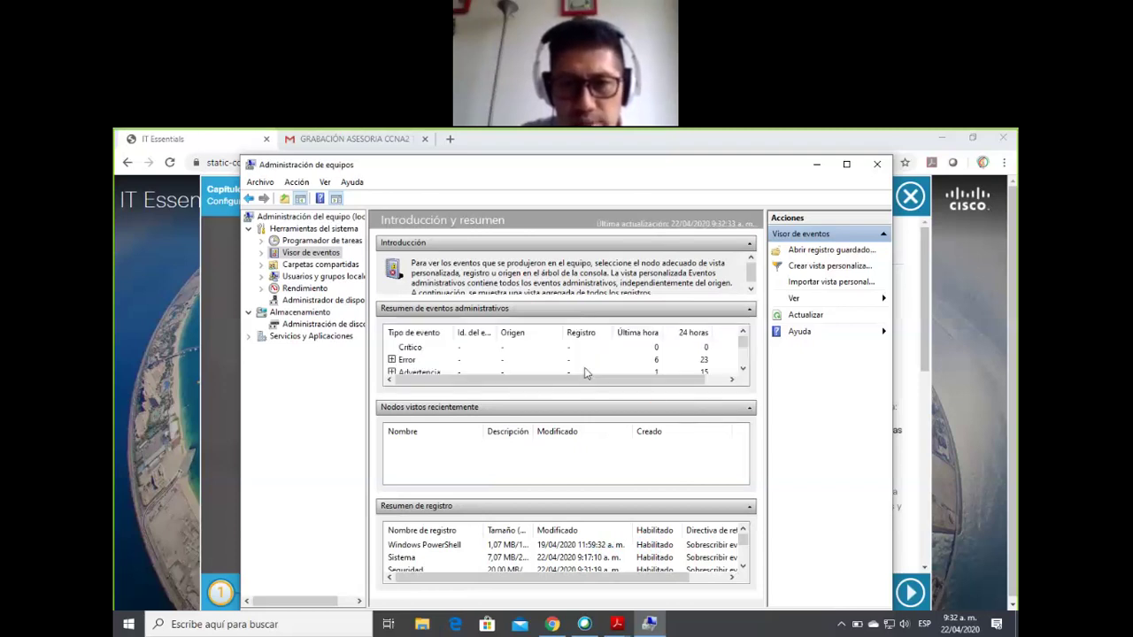
{"action": "scroll", "coordinate": [744, 372], "scroll_direction": "down", "scroll_amount": 2}
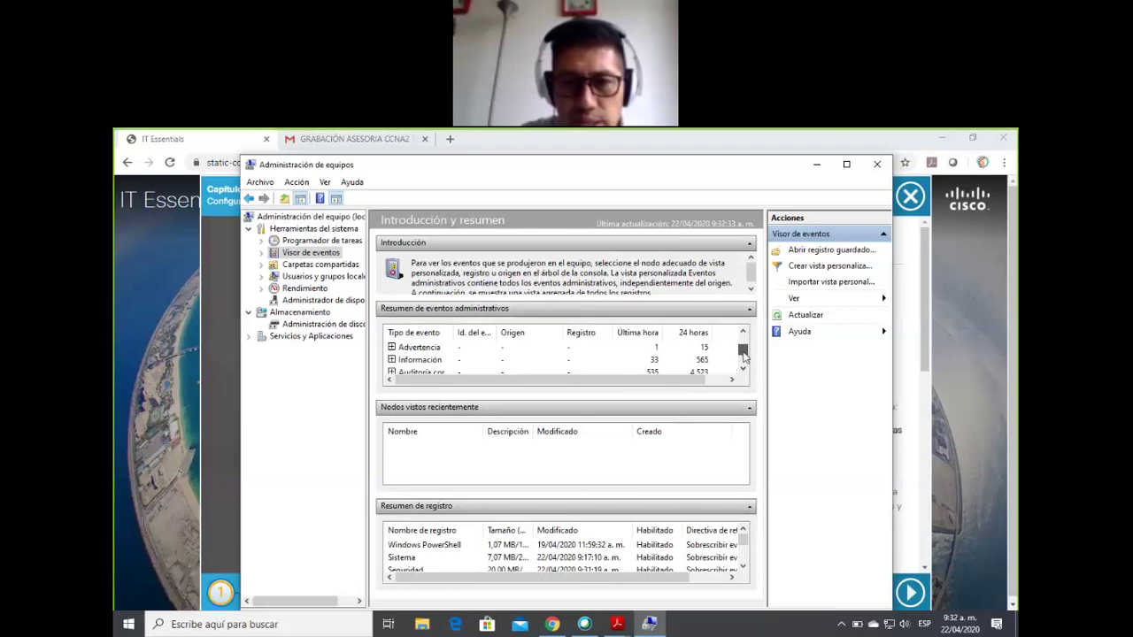
{"action": "scroll", "coordinate": [742, 354], "scroll_direction": "up", "scroll_amount": 2}
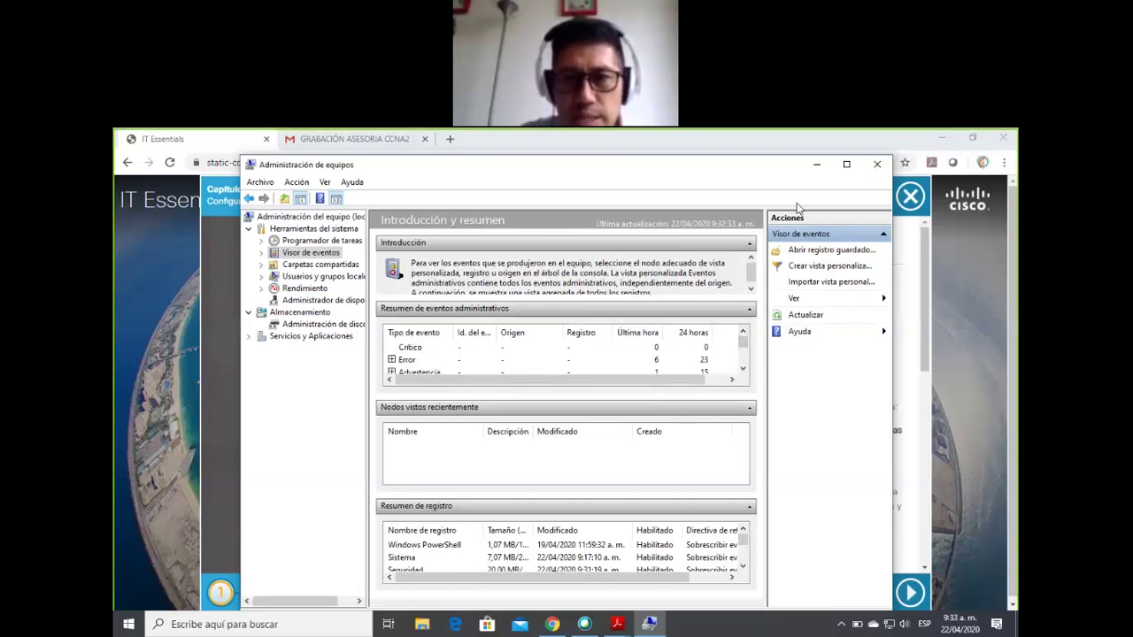
{"action": "left_click", "coordinate": [816, 164]}
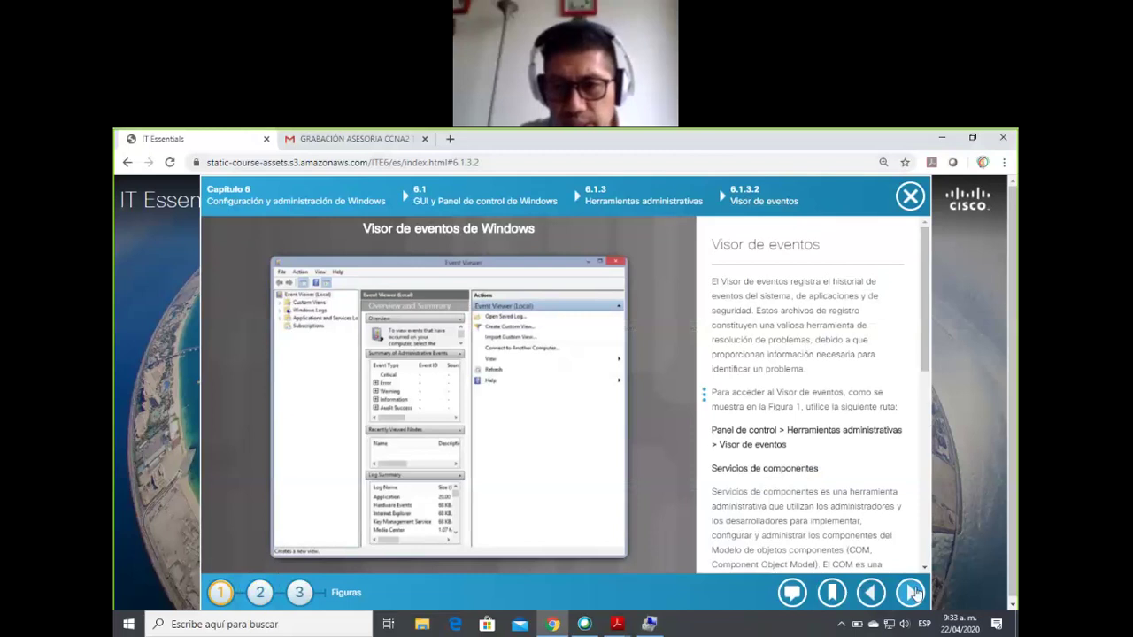
Step: Go to course page 6.1.3.3 Servicios and read the service startup states and the steps for opening the Services console
{"action": "left_click", "coordinate": [911, 592]}
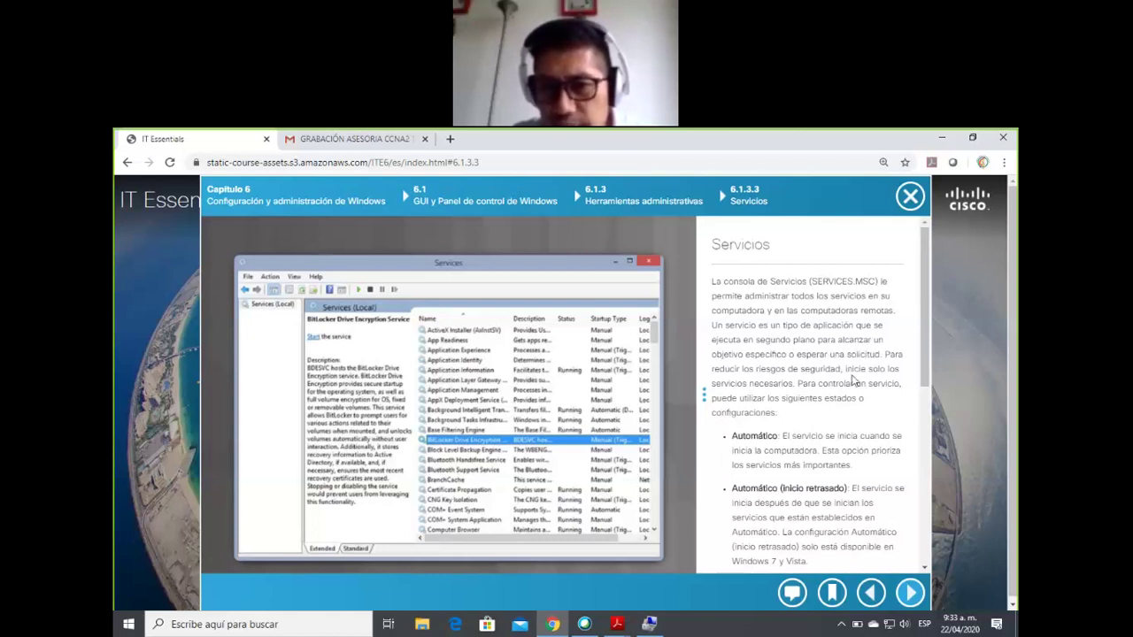
{"action": "scroll", "coordinate": [823, 380], "scroll_direction": "down", "scroll_amount": 3}
{"action": "scroll", "coordinate": [761, 341], "scroll_direction": "up", "scroll_amount": 2}
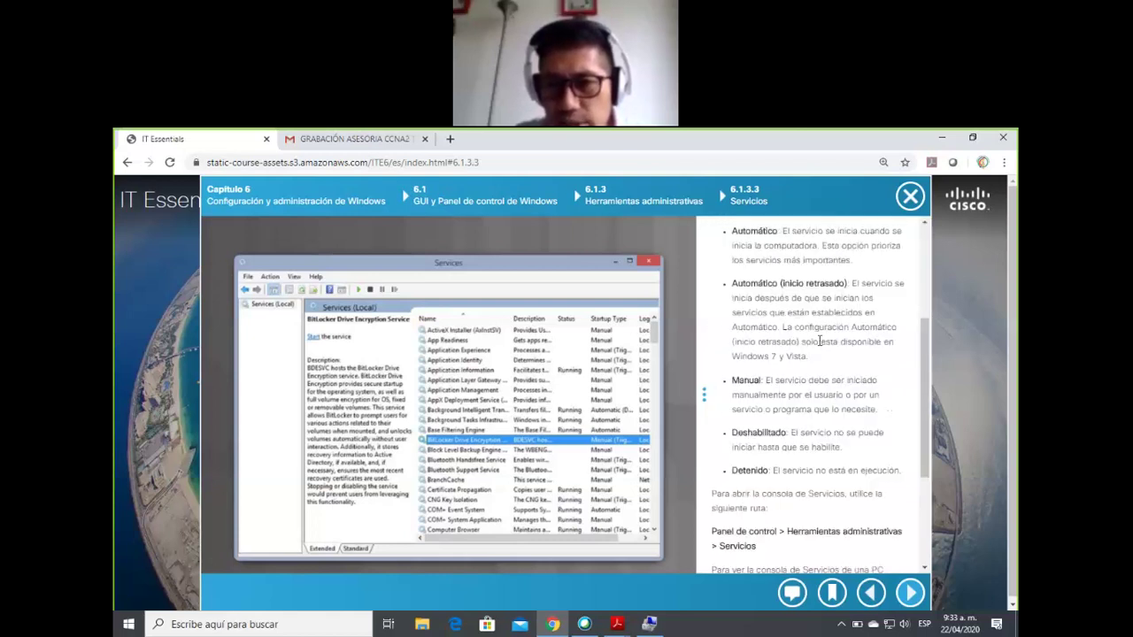
{"action": "scroll", "coordinate": [756, 398], "scroll_direction": "down", "scroll_amount": 1}
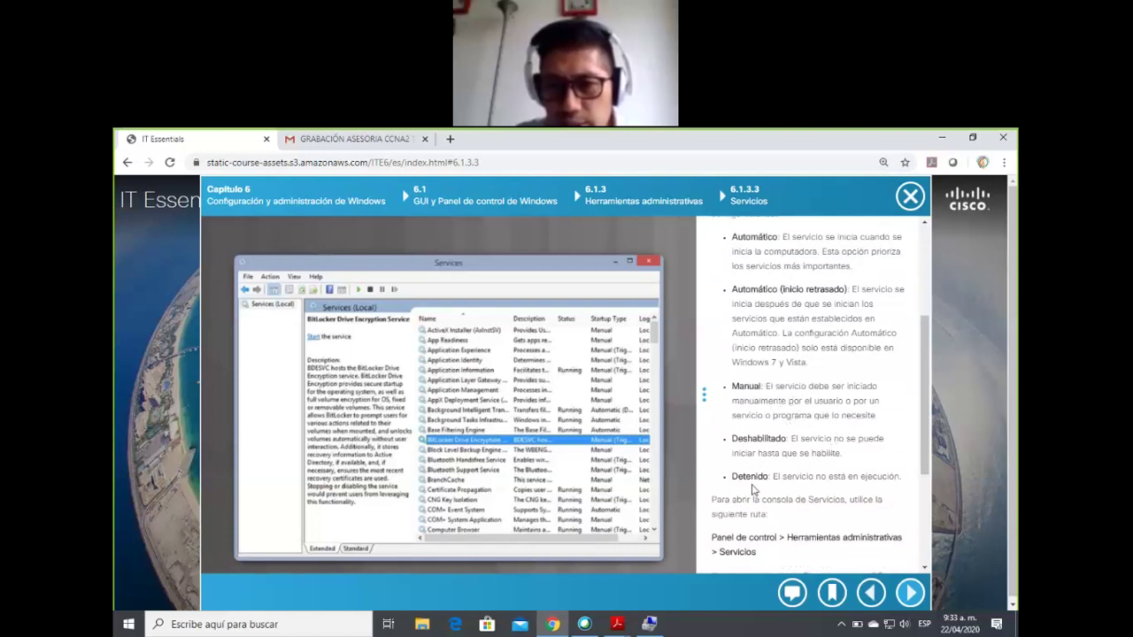
{"action": "scroll", "coordinate": [789, 477], "scroll_direction": "down", "scroll_amount": 1}
{"action": "scroll", "coordinate": [812, 473], "scroll_direction": "down", "scroll_amount": 2}
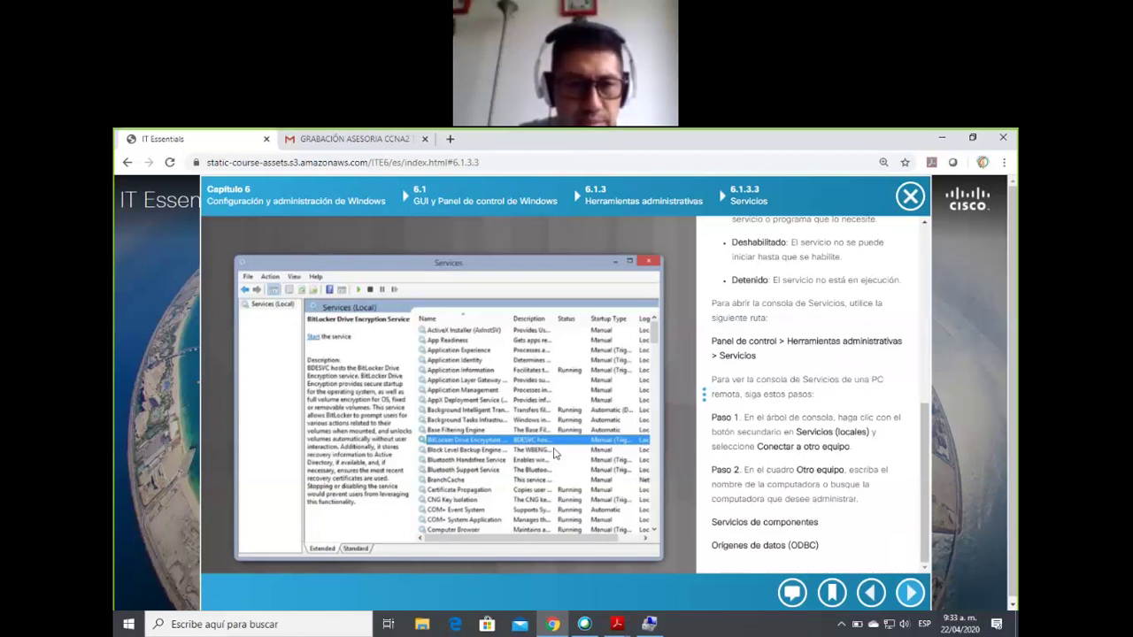
Step: Run MSCONFIG from the Windows search and show its services list with the Estado column widened
{"action": "left_click", "coordinate": [280, 624]}
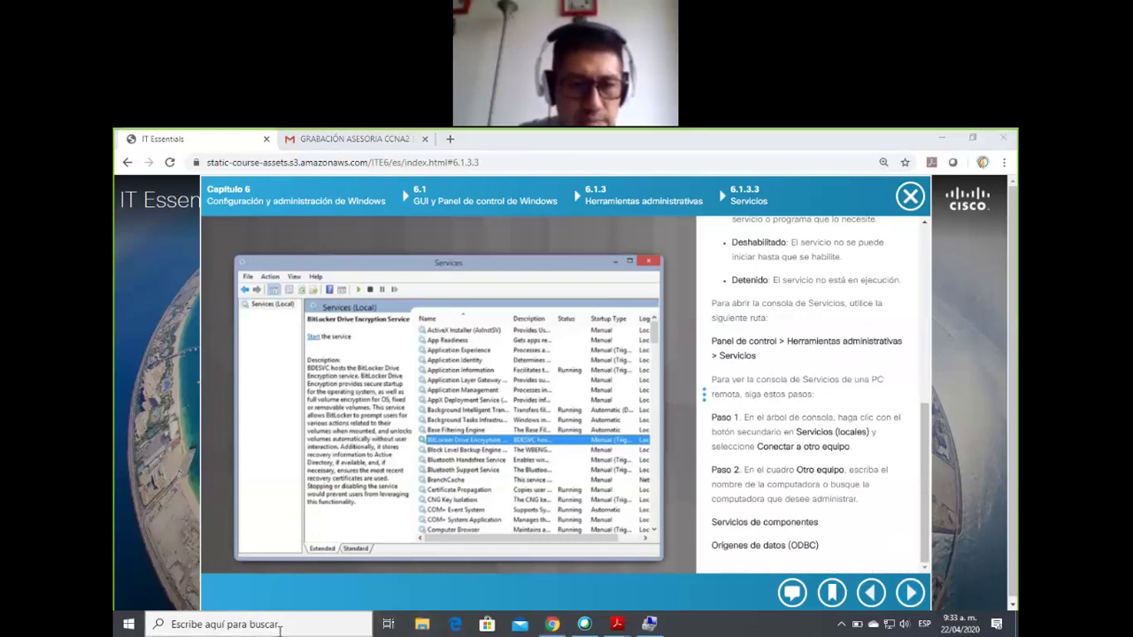
{"action": "type", "text": "MSCONFIG"}
{"action": "key", "text": "Return"}
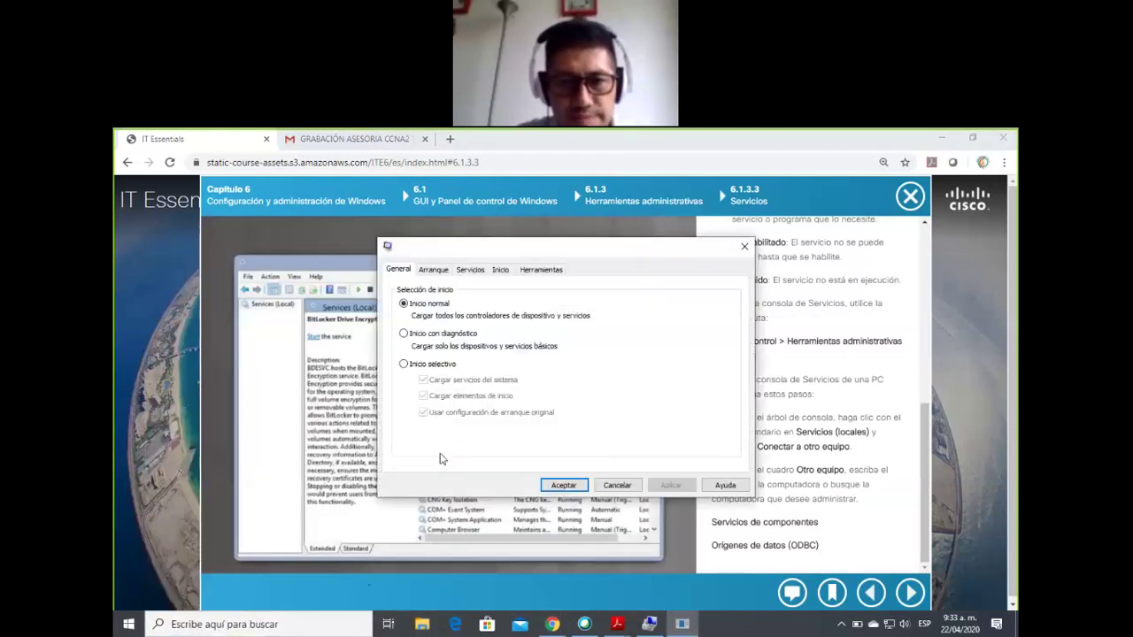
{"action": "left_click", "coordinate": [464, 273]}
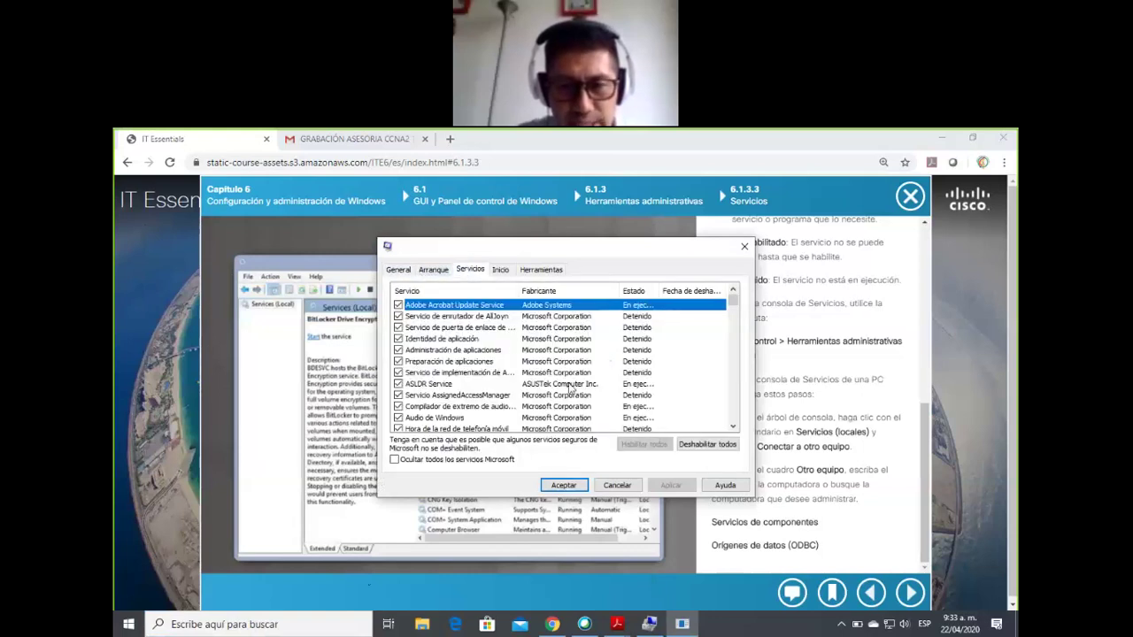
{"action": "left_click_drag", "start_coordinate": [660, 290], "coordinate": [670, 291]}
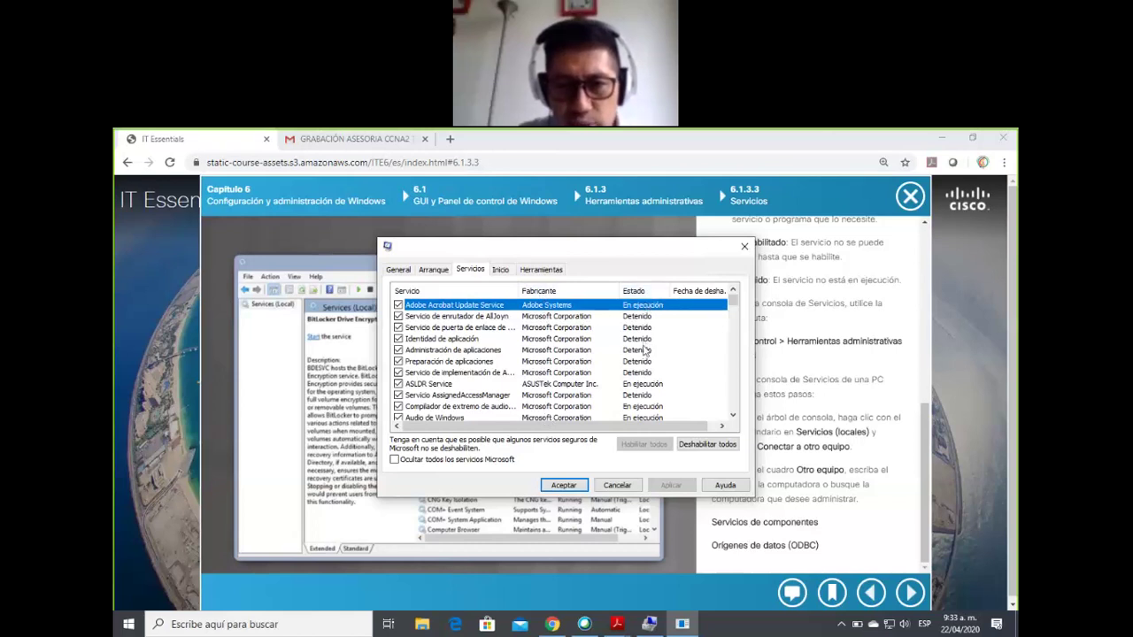
{"action": "left_click_drag", "start_coordinate": [656, 427], "coordinate": [664, 427]}
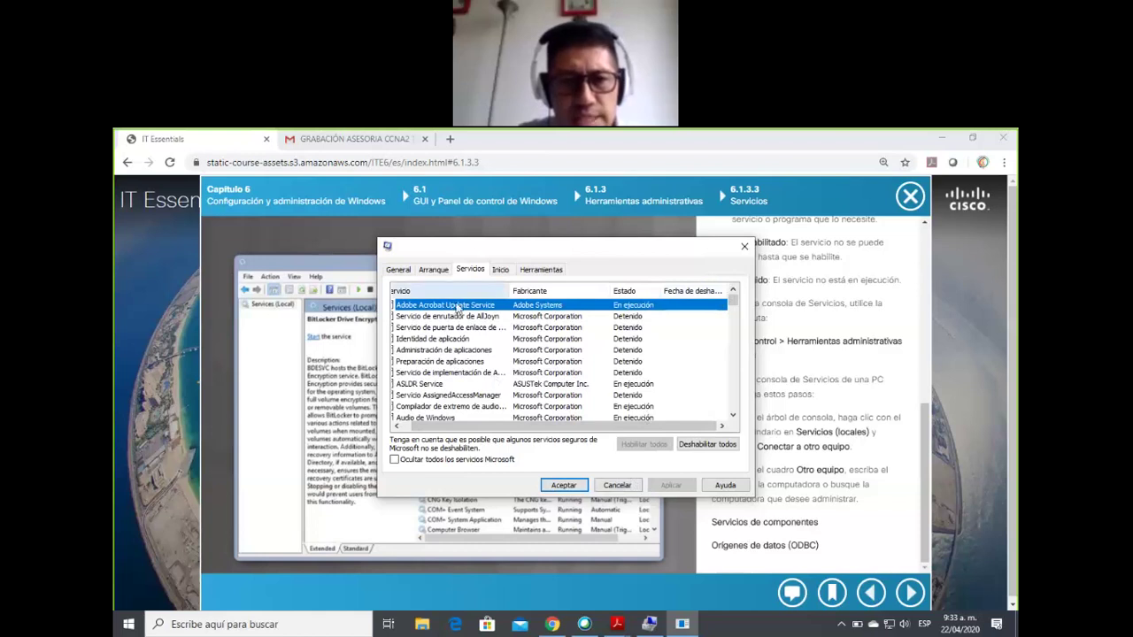
Step: Look through the list of Windows services, checking their names, manufacturers and running states
{"action": "scroll", "coordinate": [473, 379], "scroll_direction": "down", "scroll_amount": 3}
{"action": "scroll", "coordinate": [474, 379], "scroll_direction": "down", "scroll_amount": 5}
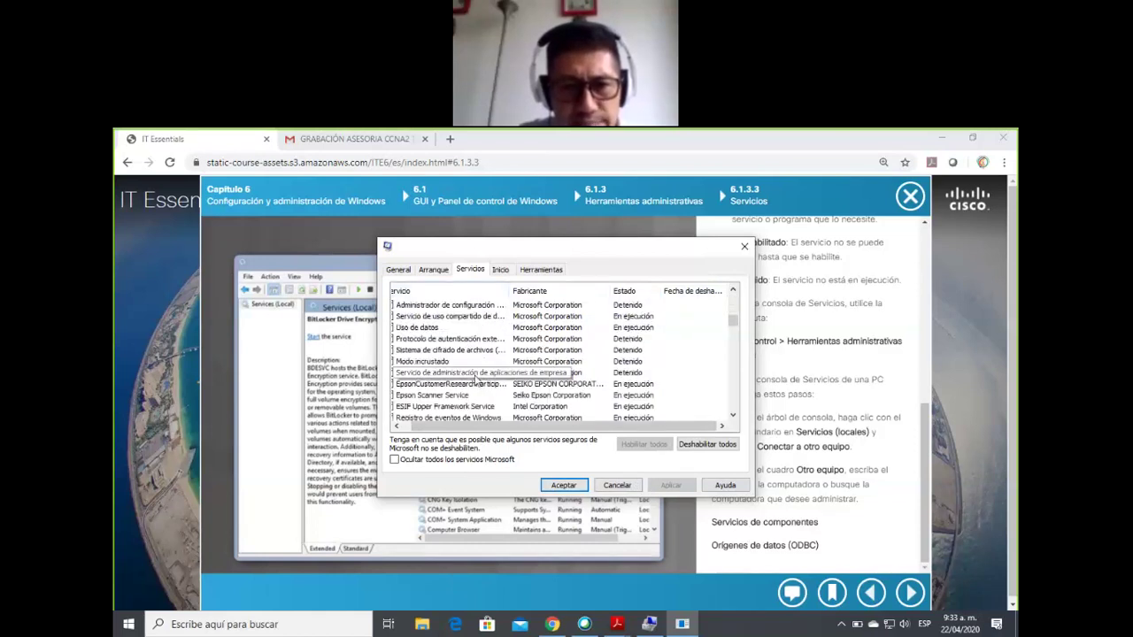
{"action": "left_click_drag", "start_coordinate": [524, 428], "coordinate": [465, 440]}
{"action": "scroll", "coordinate": [459, 380], "scroll_direction": "down", "scroll_amount": 5}
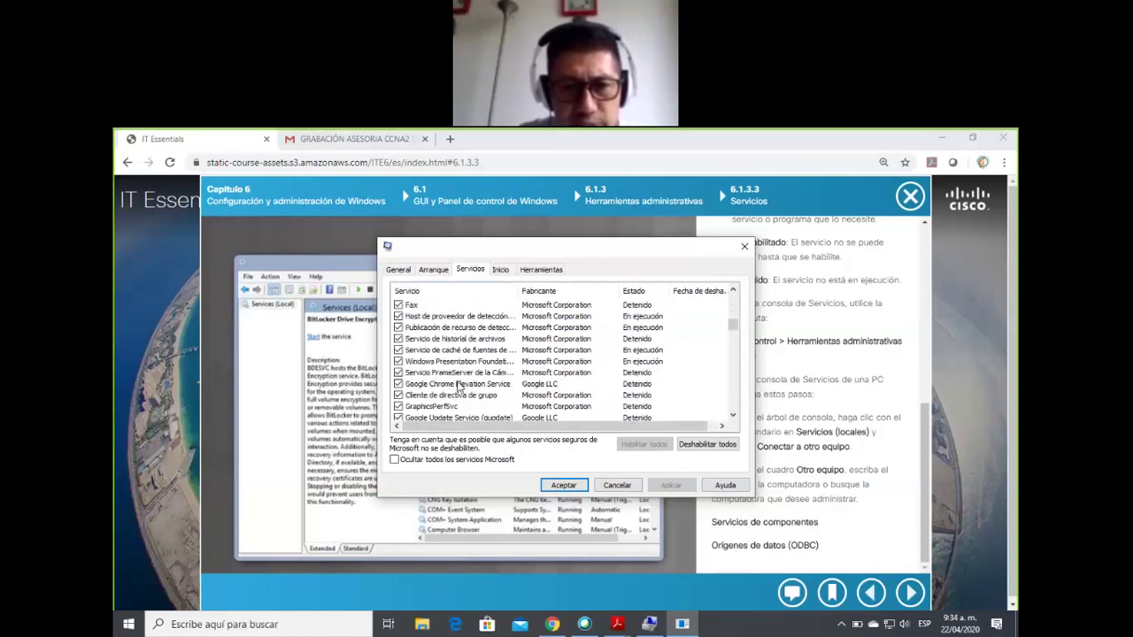
{"action": "scroll", "coordinate": [458, 392], "scroll_direction": "down", "scroll_amount": 5}
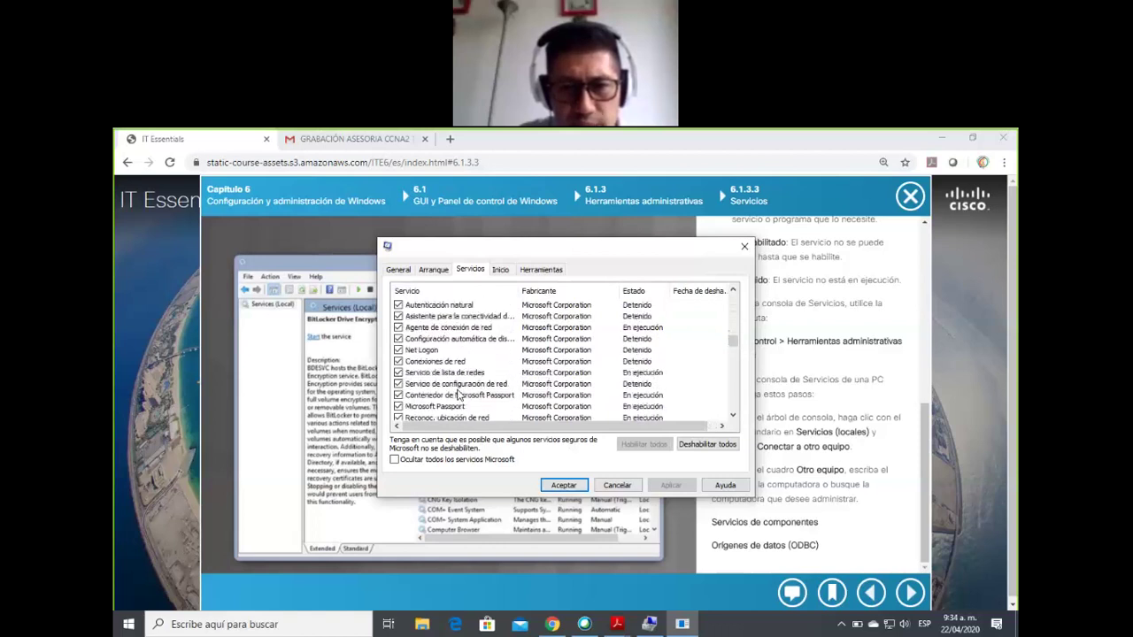
{"action": "scroll", "coordinate": [458, 396], "scroll_direction": "down", "scroll_amount": 5}
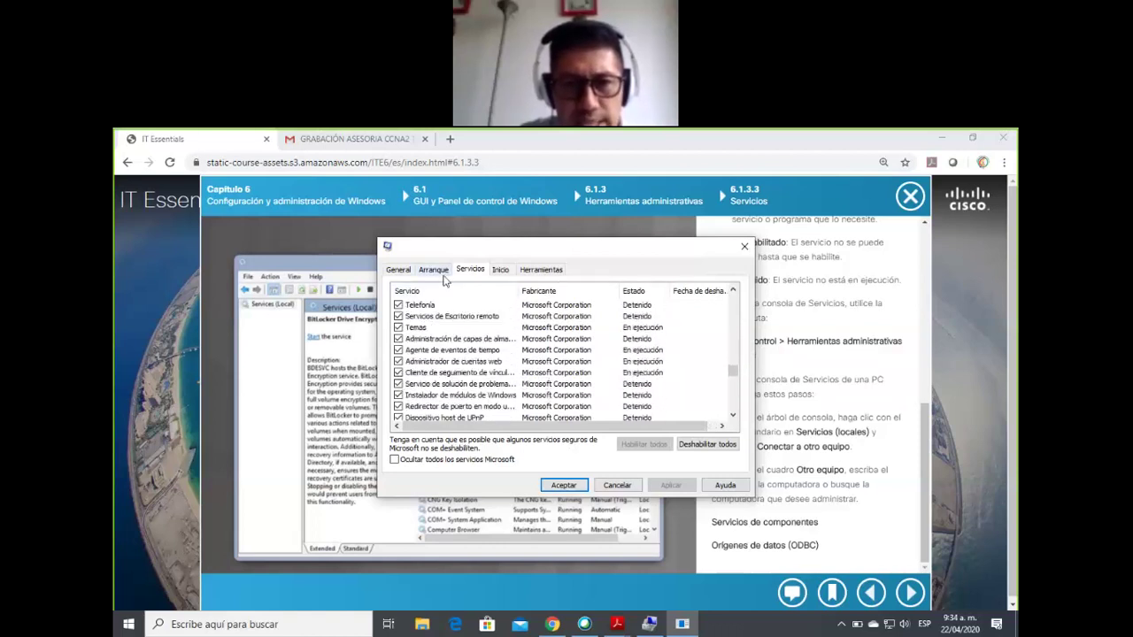
Step: Examine the general startup selection and the Arranque boot options in the system configuration
{"action": "left_click", "coordinate": [402, 270]}
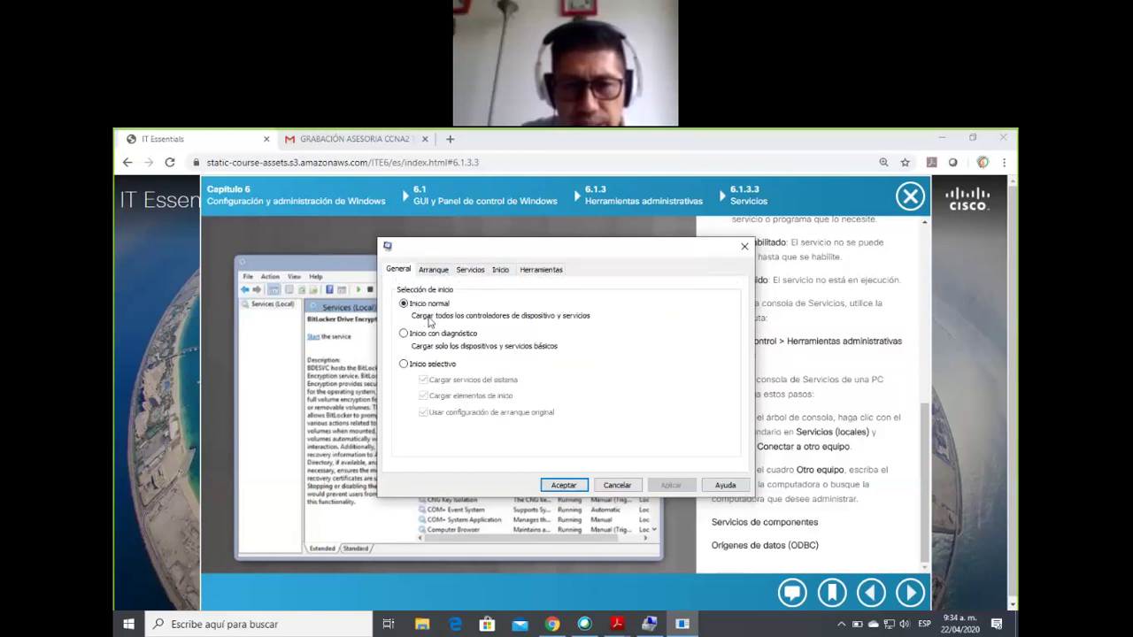
{"action": "left_click", "coordinate": [435, 270]}
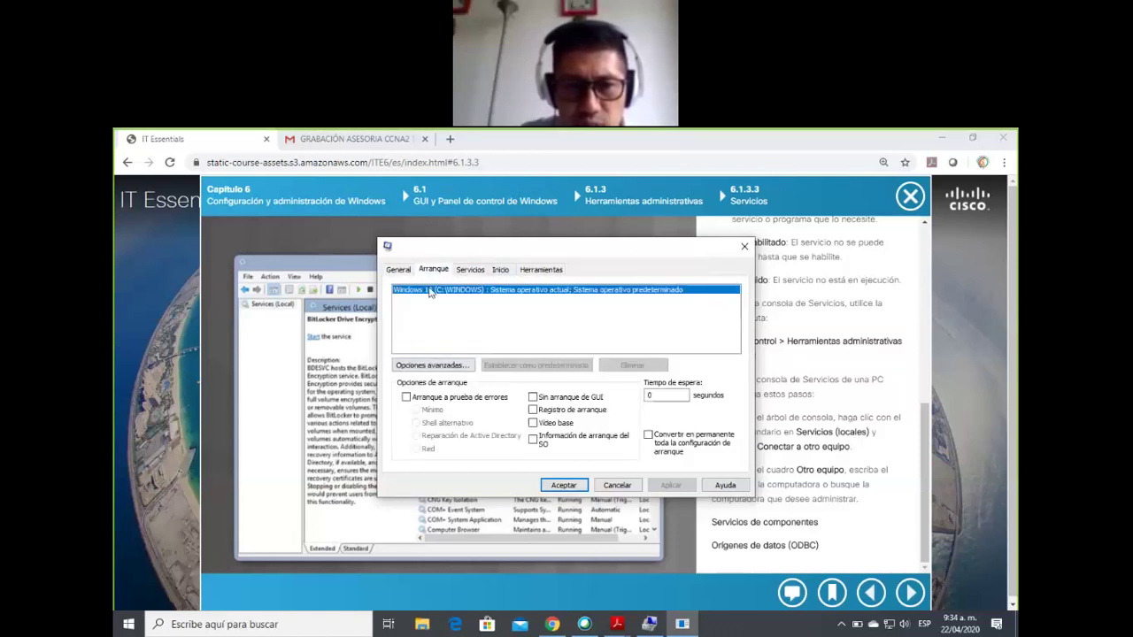
Step: Check the Inicio section of the system configuration, open Task Manager from it to review the startup programs, and close Task Manager
{"action": "left_click", "coordinate": [483, 274]}
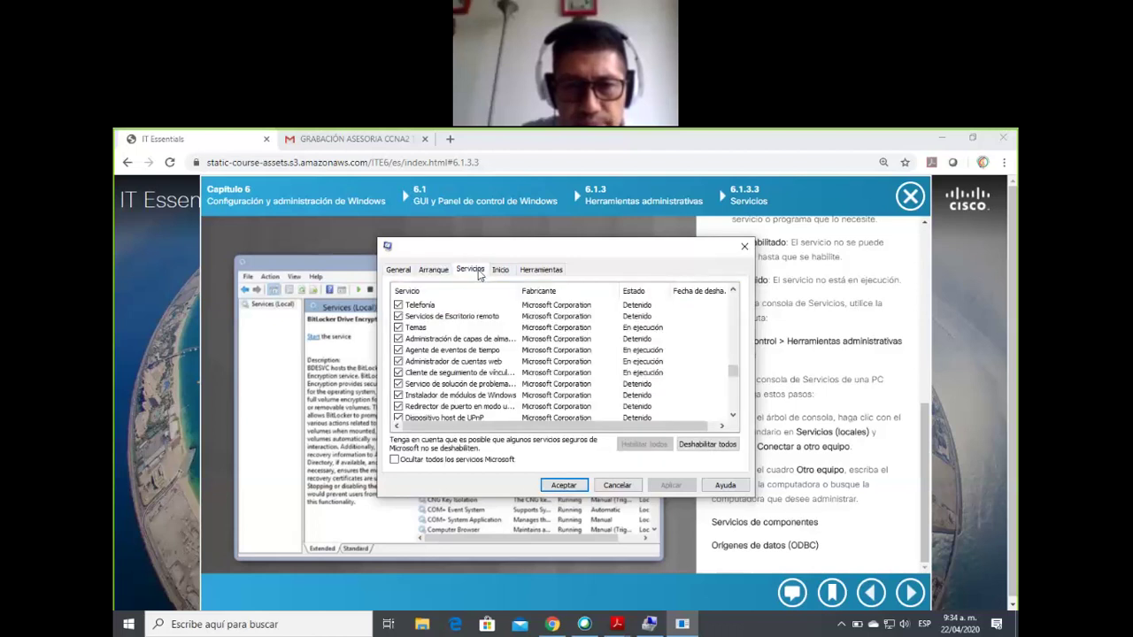
{"action": "left_click", "coordinate": [502, 272]}
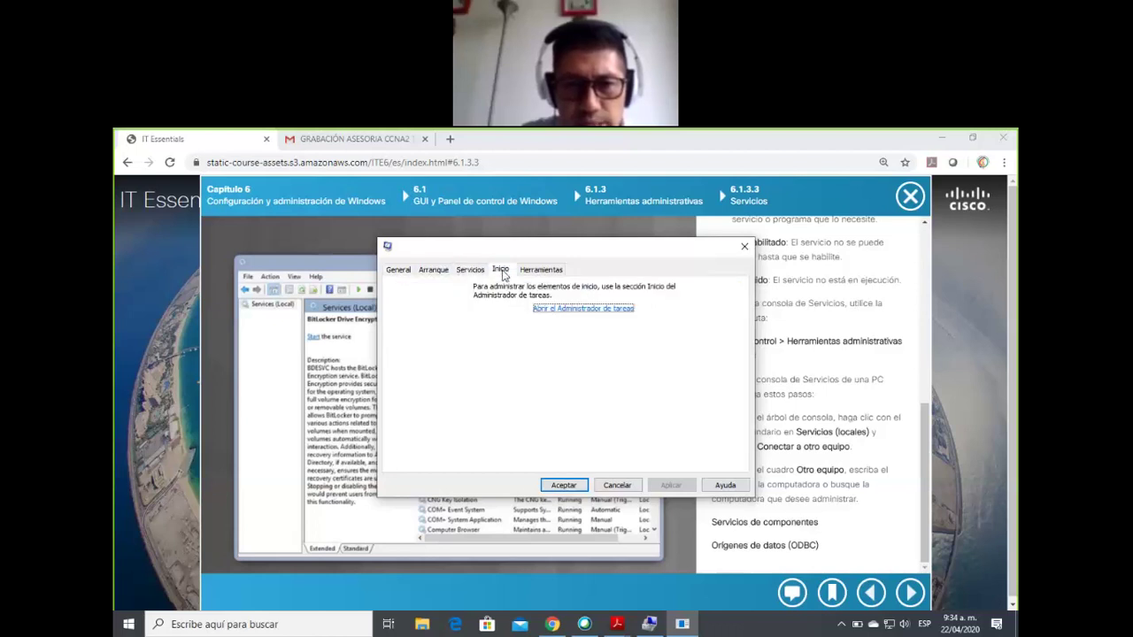
{"action": "left_click", "coordinate": [575, 309]}
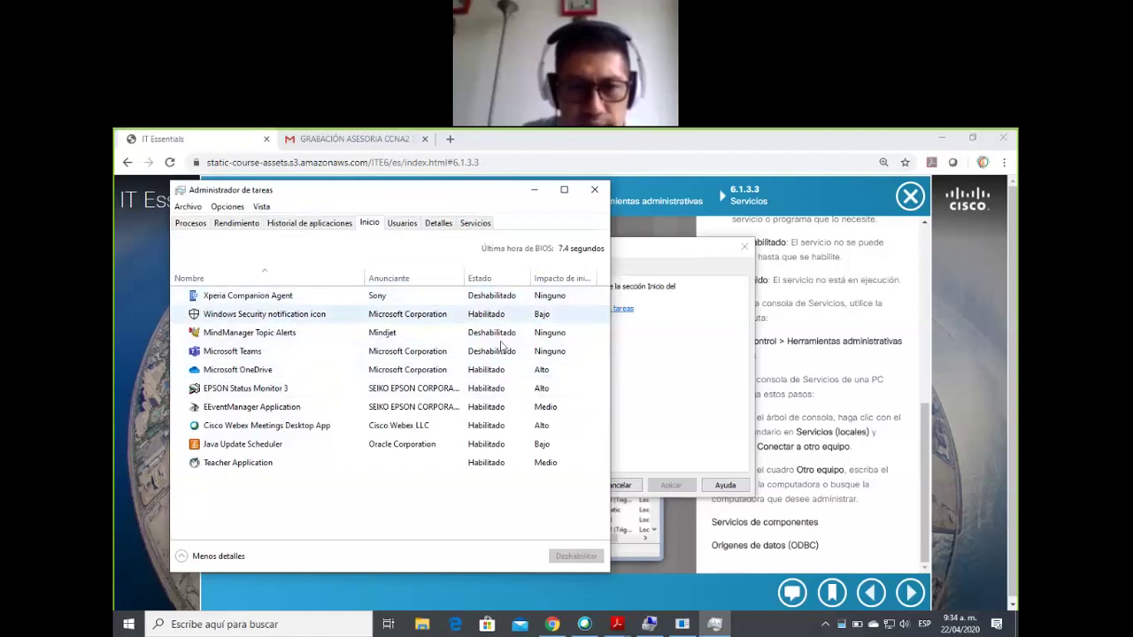
{"action": "left_click", "coordinate": [478, 314]}
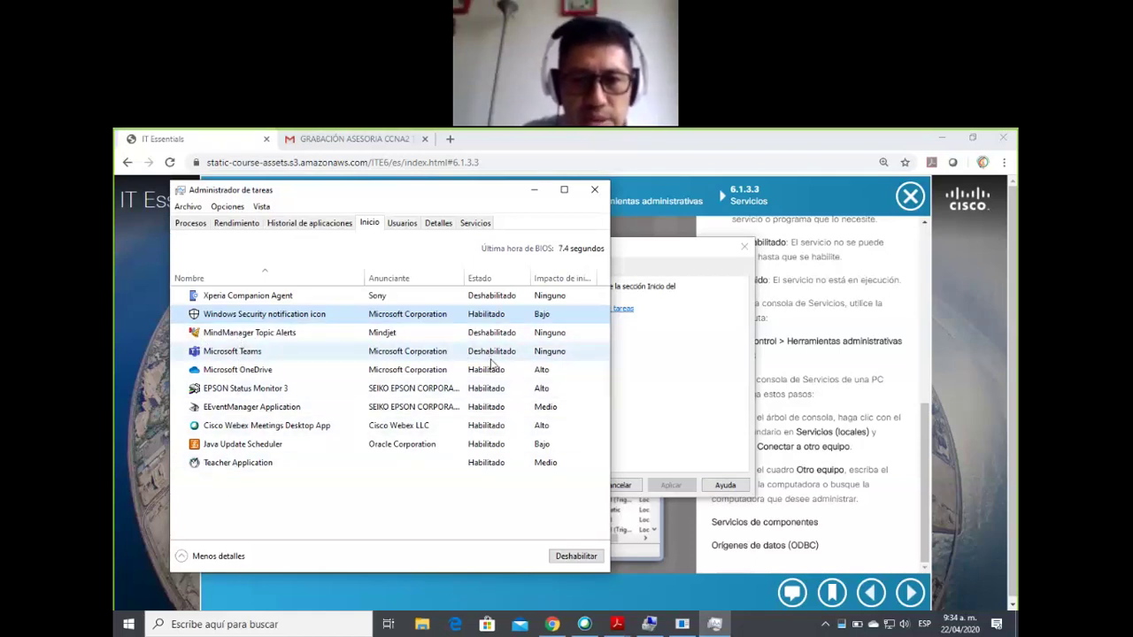
{"action": "left_click", "coordinate": [594, 190]}
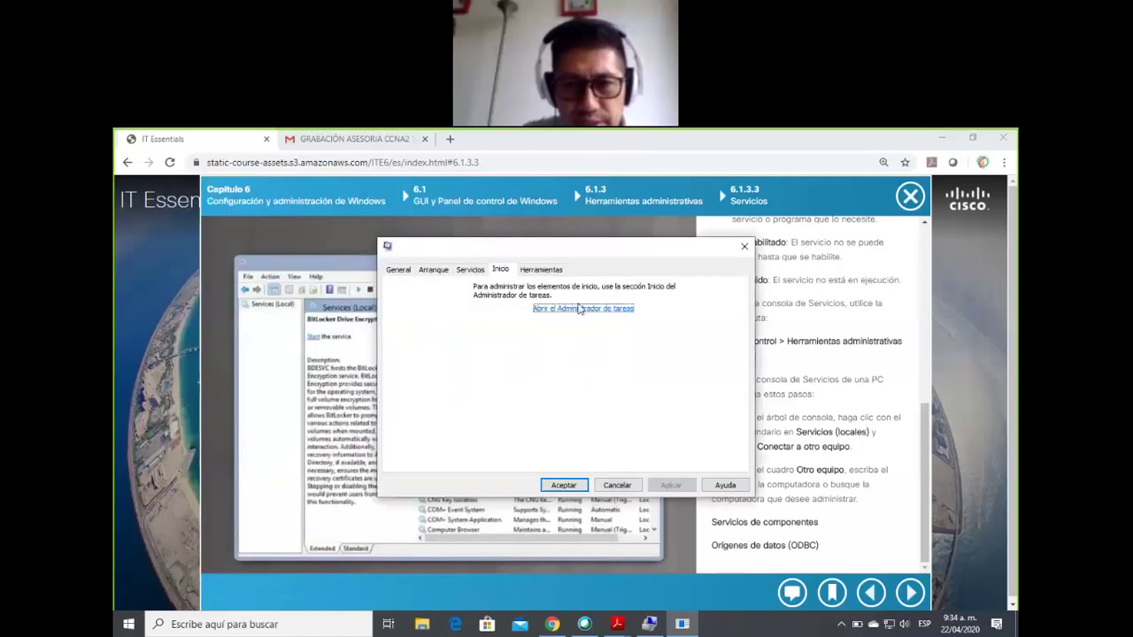
Step: Review the Herramientas list in the system configuration with the tool name column widened, and close the dialog without changes
{"action": "left_click", "coordinate": [546, 269]}
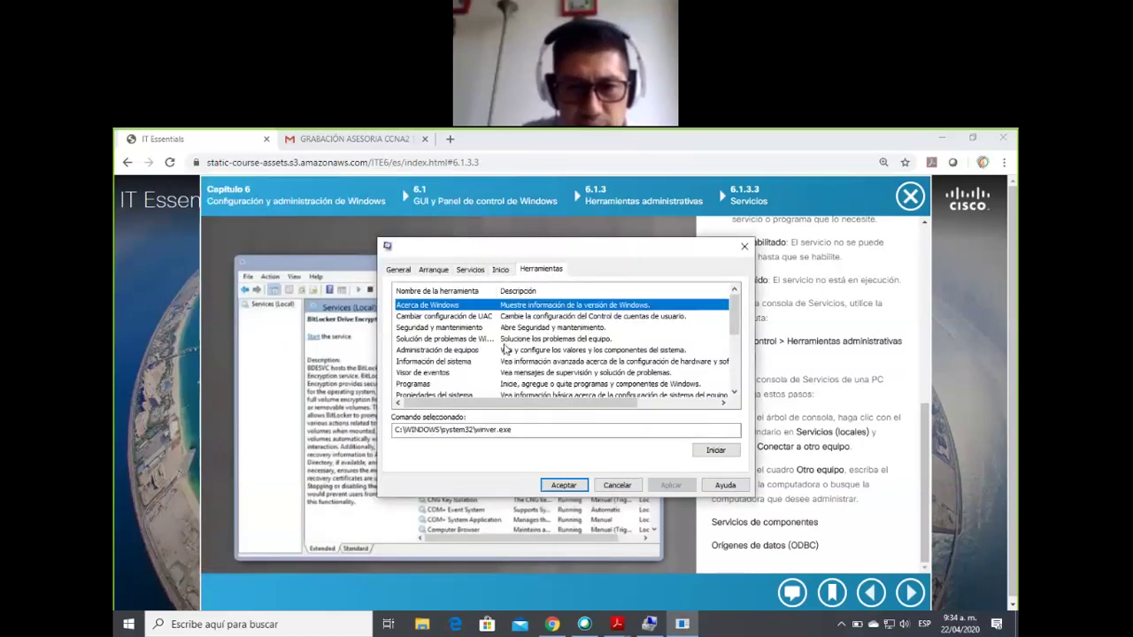
{"action": "scroll", "coordinate": [479, 353], "scroll_direction": "down", "scroll_amount": 4}
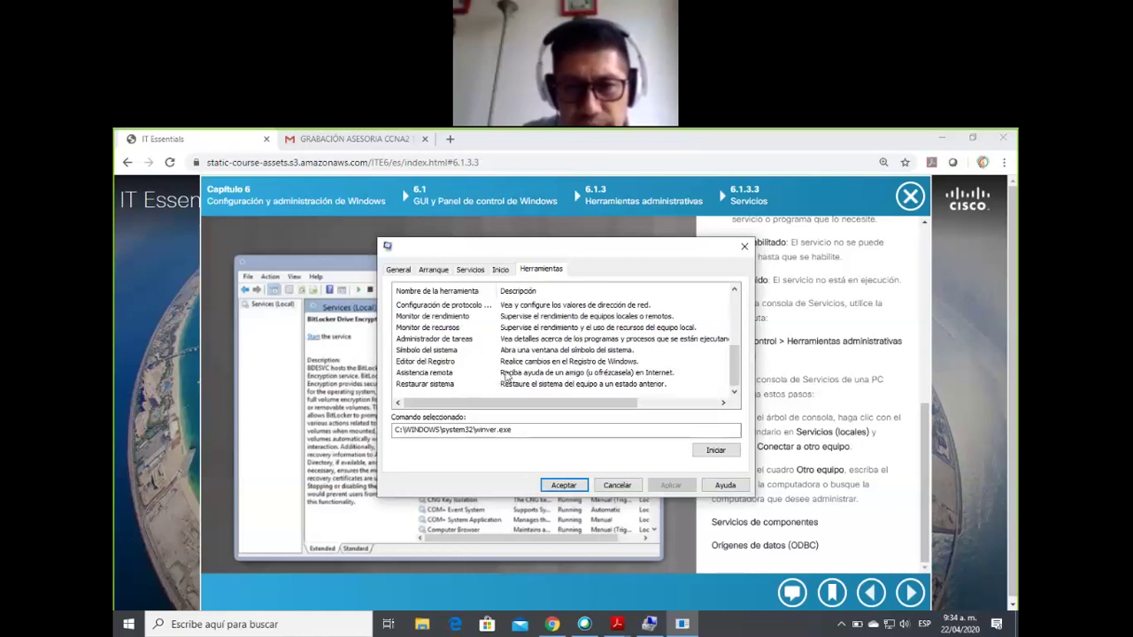
{"action": "left_click_drag", "start_coordinate": [496, 291], "coordinate": [547, 291]}
{"action": "scroll", "coordinate": [503, 351], "scroll_direction": "up", "scroll_amount": 4}
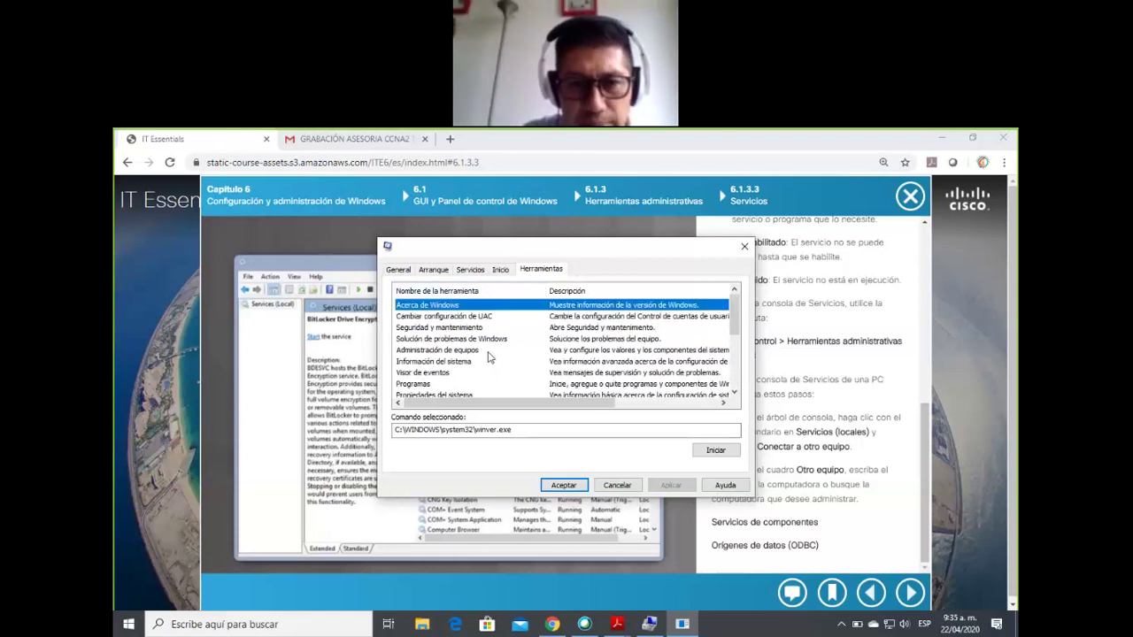
{"action": "left_click", "coordinate": [616, 485]}
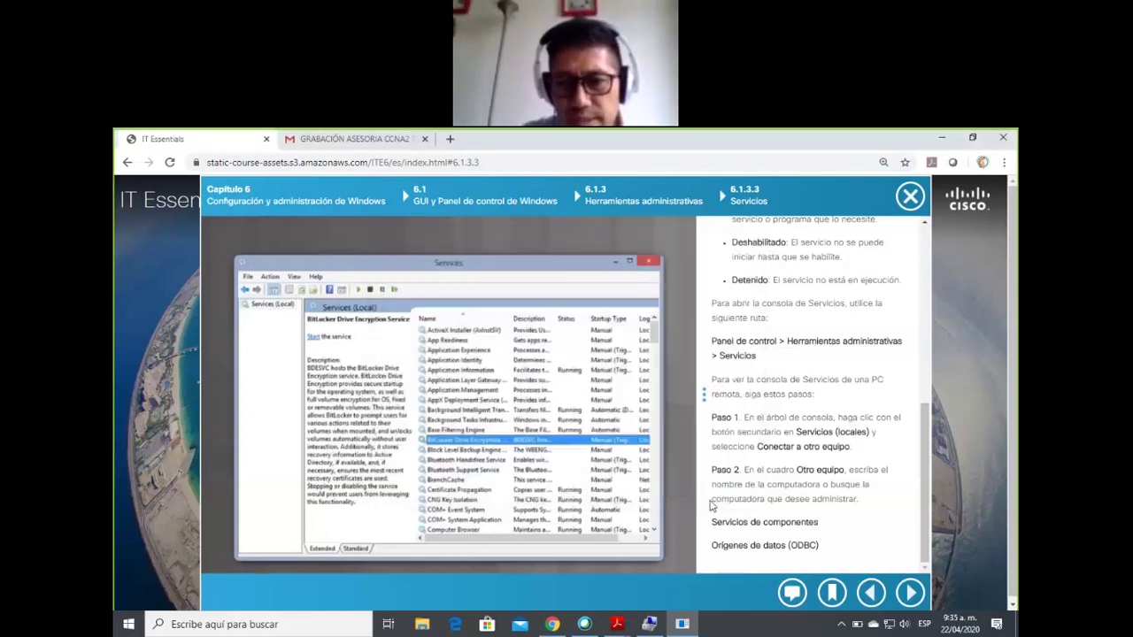
Step: Go through course pages 6.1.3.4 Configuración del sistema and 6.1.3.5, reading about the performance monitor and Windows memory diagnostics
{"action": "left_click", "coordinate": [897, 594]}
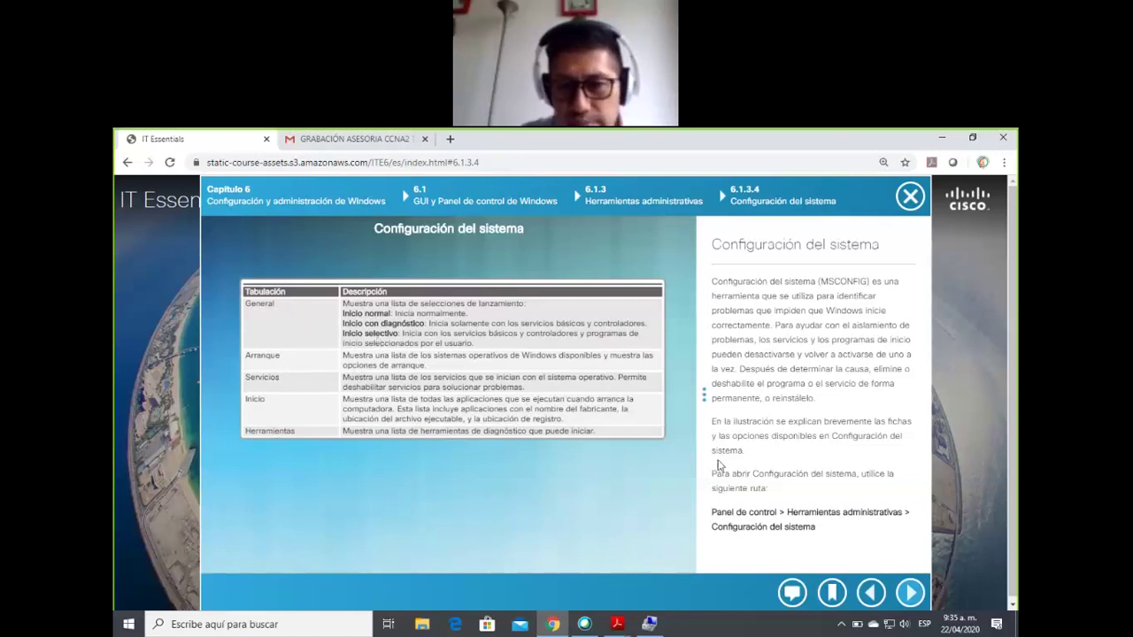
{"action": "left_click", "coordinate": [912, 594]}
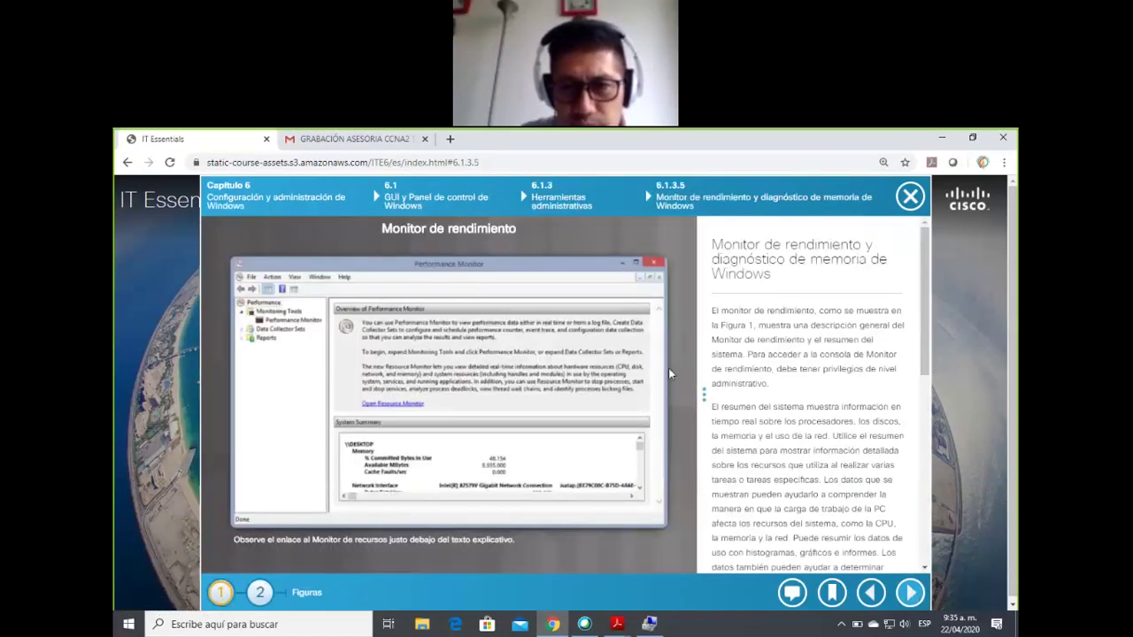
{"action": "scroll", "coordinate": [745, 404], "scroll_direction": "down", "scroll_amount": 2}
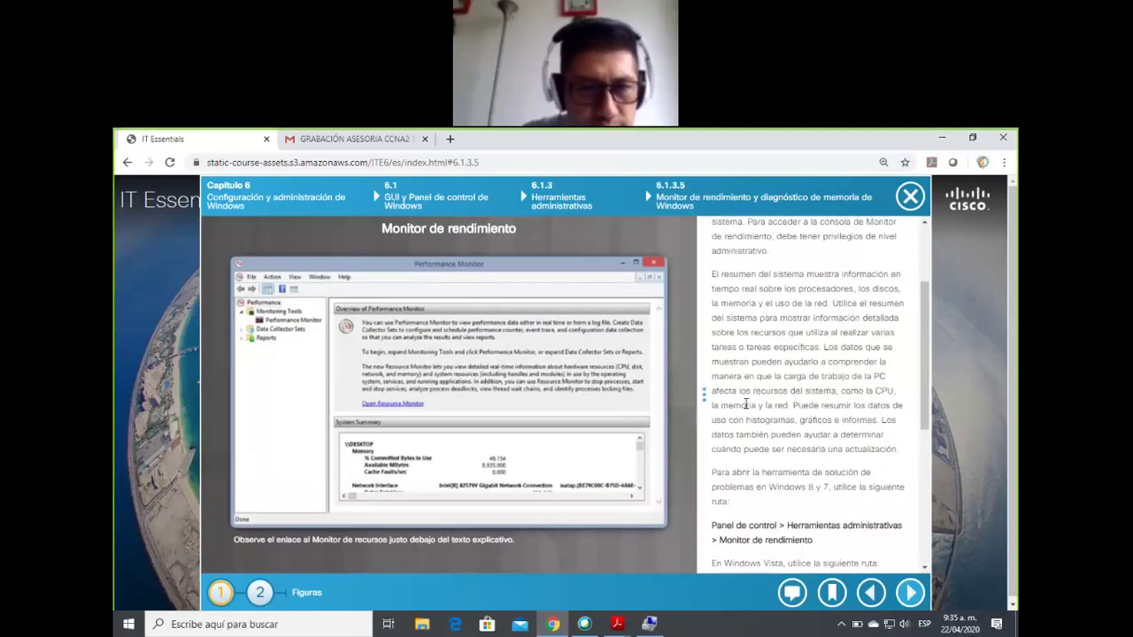
{"action": "scroll", "coordinate": [746, 405], "scroll_direction": "down", "scroll_amount": 5}
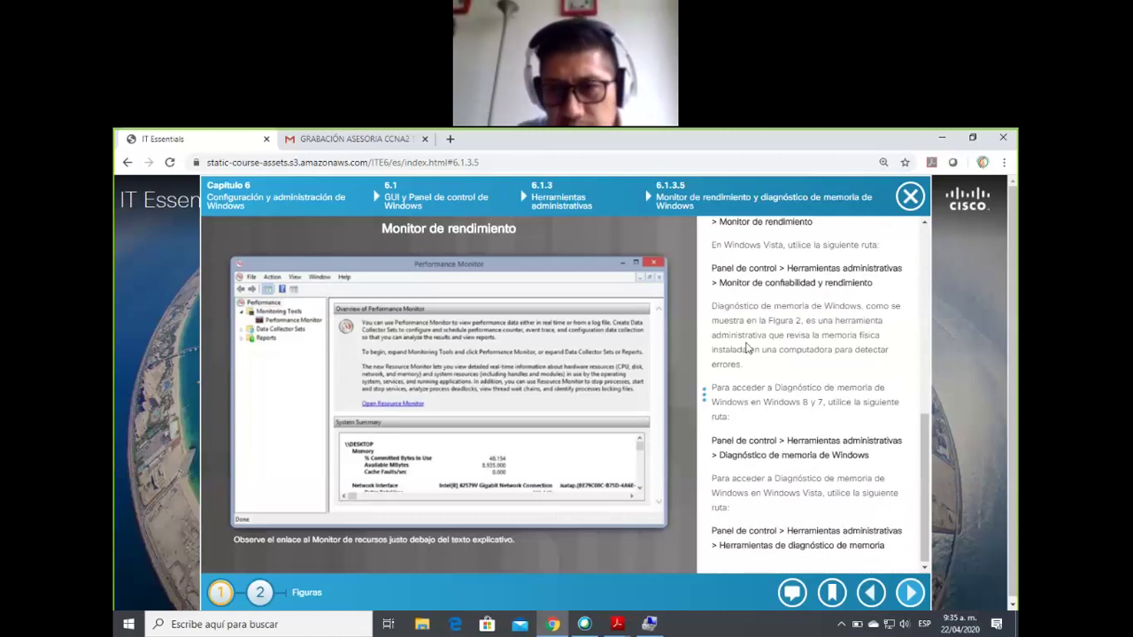
{"action": "scroll", "coordinate": [775, 478], "scroll_direction": "up", "scroll_amount": 2}
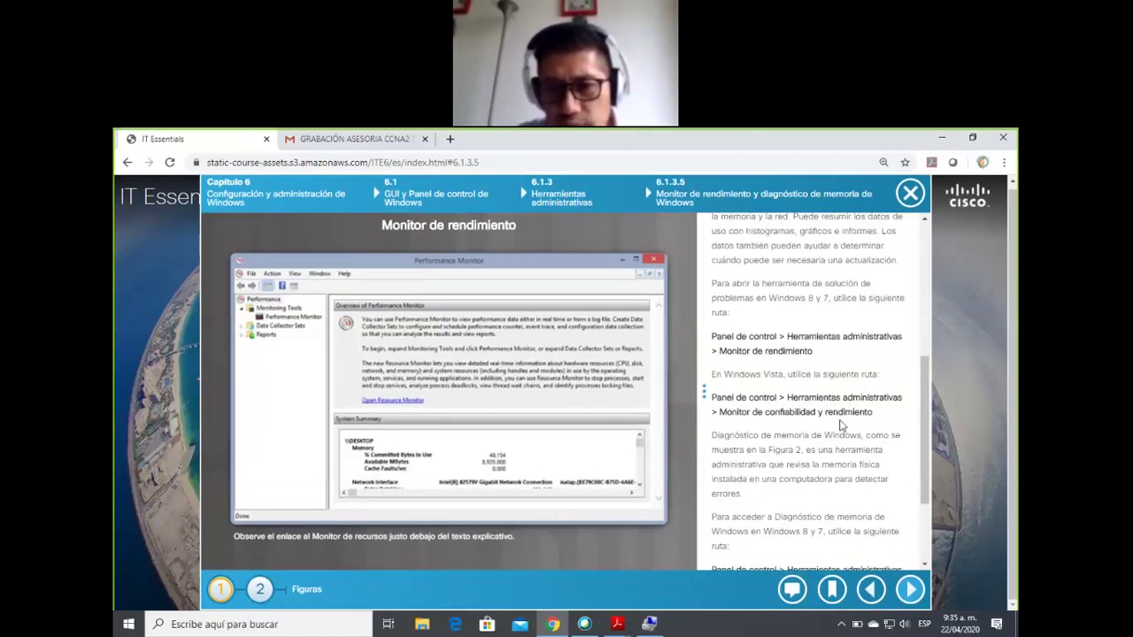
Step: Switch to Computer Management, examine the Rendimiento overview and system summary in a maximized window, and close the console
{"action": "left_click", "coordinate": [650, 623]}
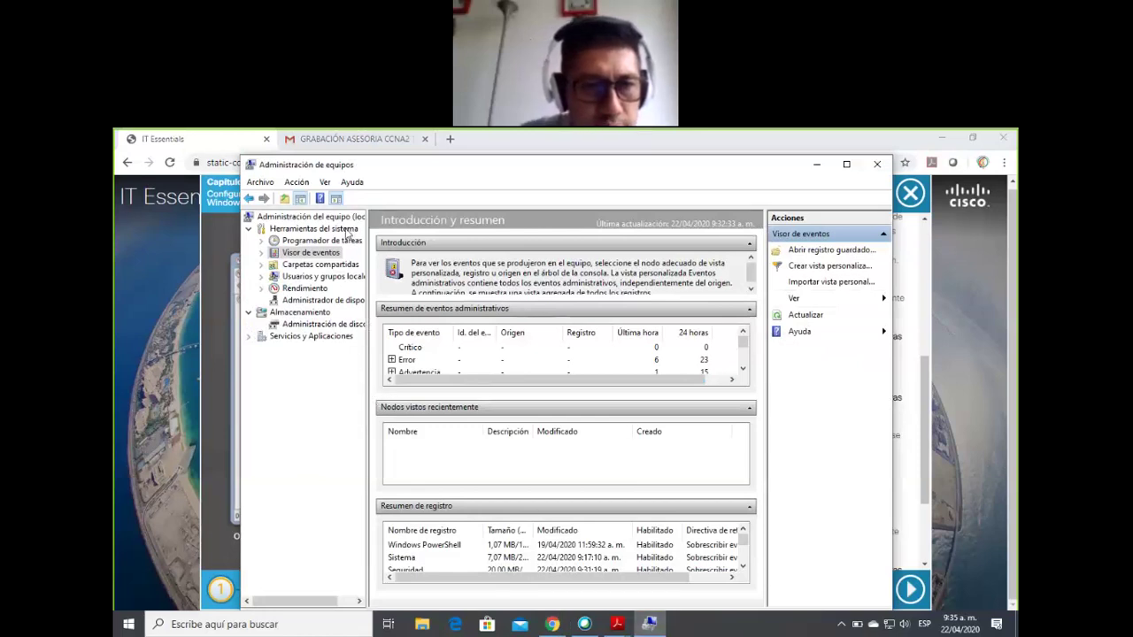
{"action": "left_click", "coordinate": [334, 289]}
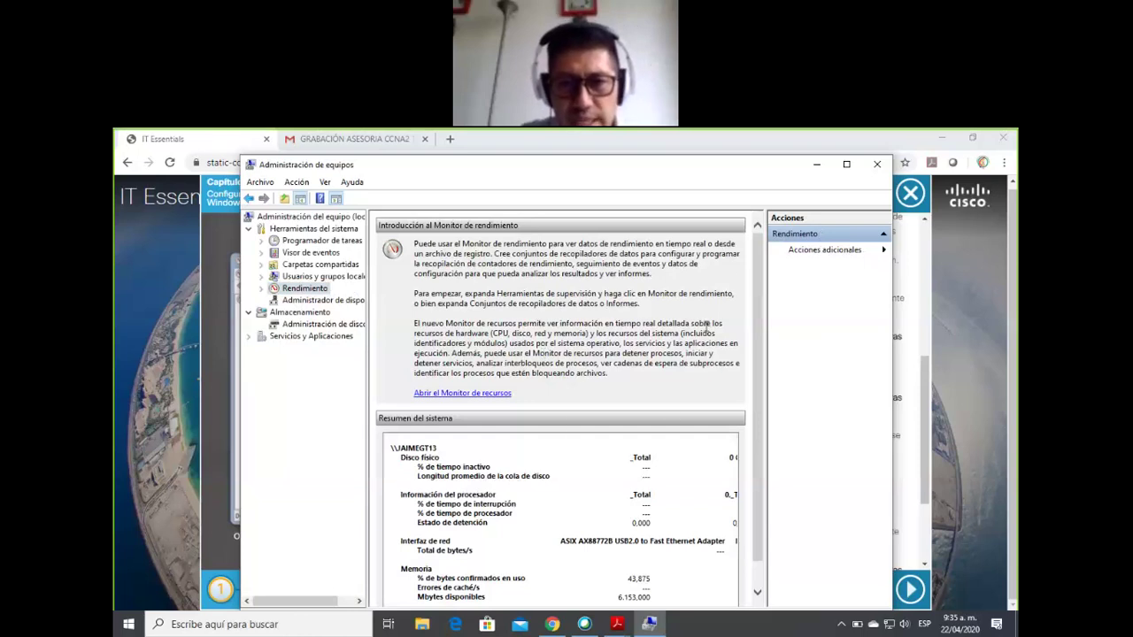
{"action": "left_click", "coordinate": [846, 164]}
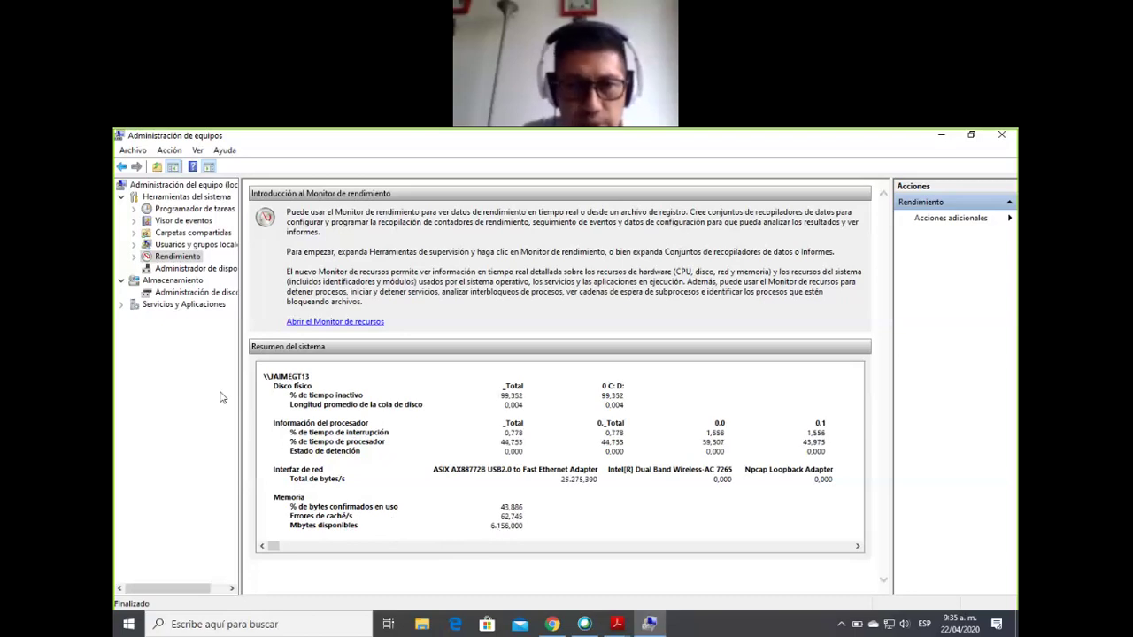
{"action": "scroll", "coordinate": [220, 398], "scroll_direction": "right", "scroll_amount": 3}
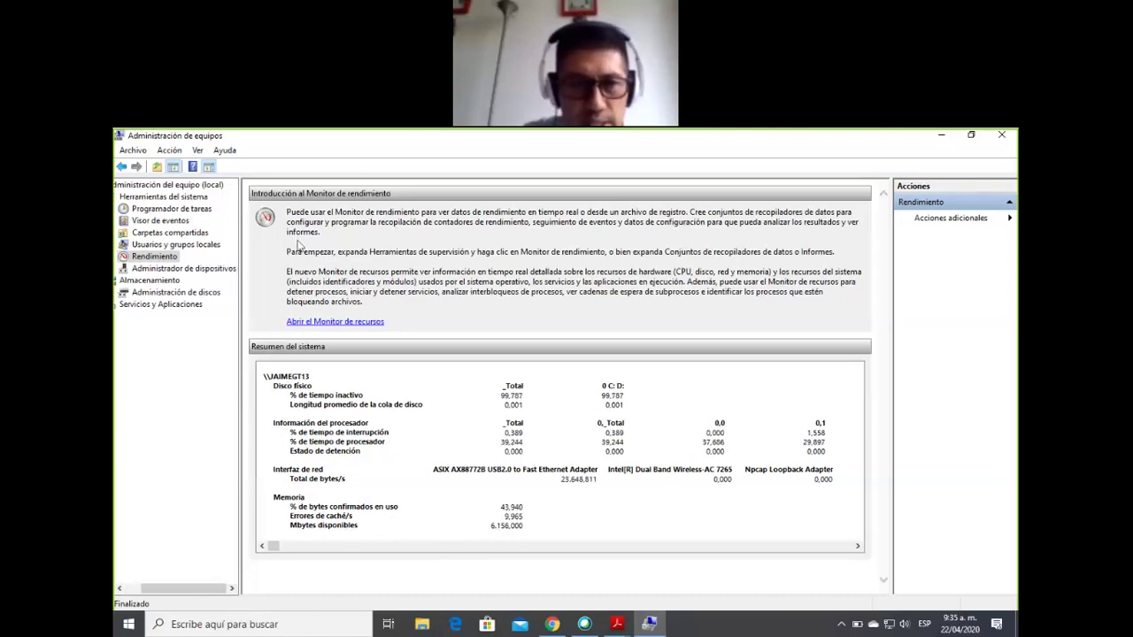
{"action": "left_click", "coordinate": [294, 386]}
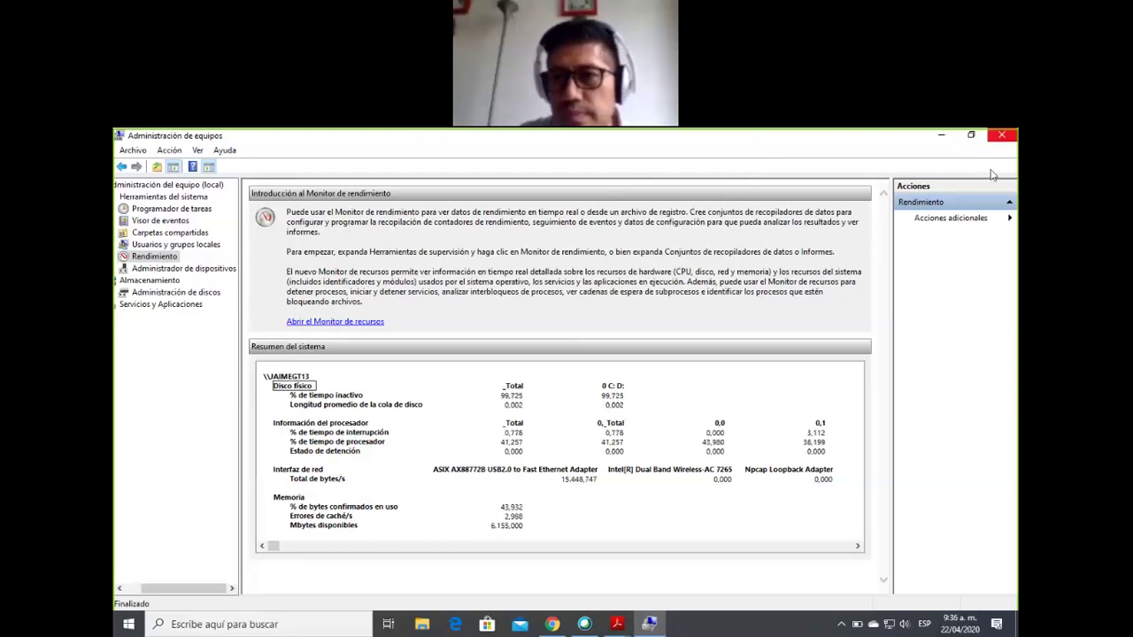
{"action": "left_click", "coordinate": [999, 139]}
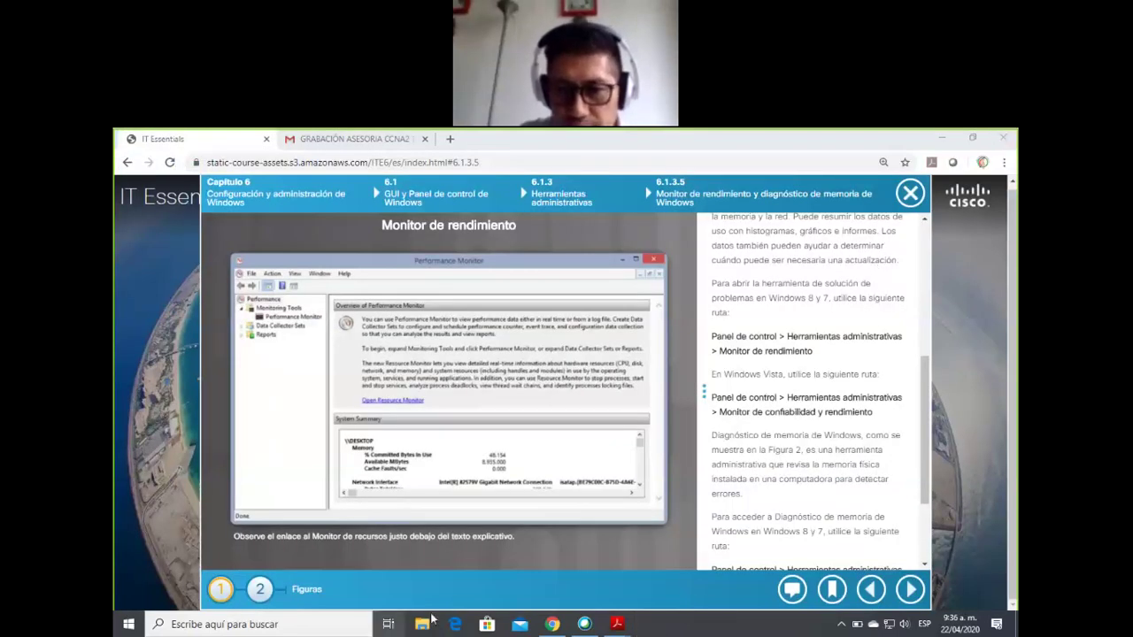
Step: Read course page 6.1.3.6 Herramientas de programación about component services and ODBC, and continue to lab page 6.1.3.7
{"action": "left_click", "coordinate": [910, 590]}
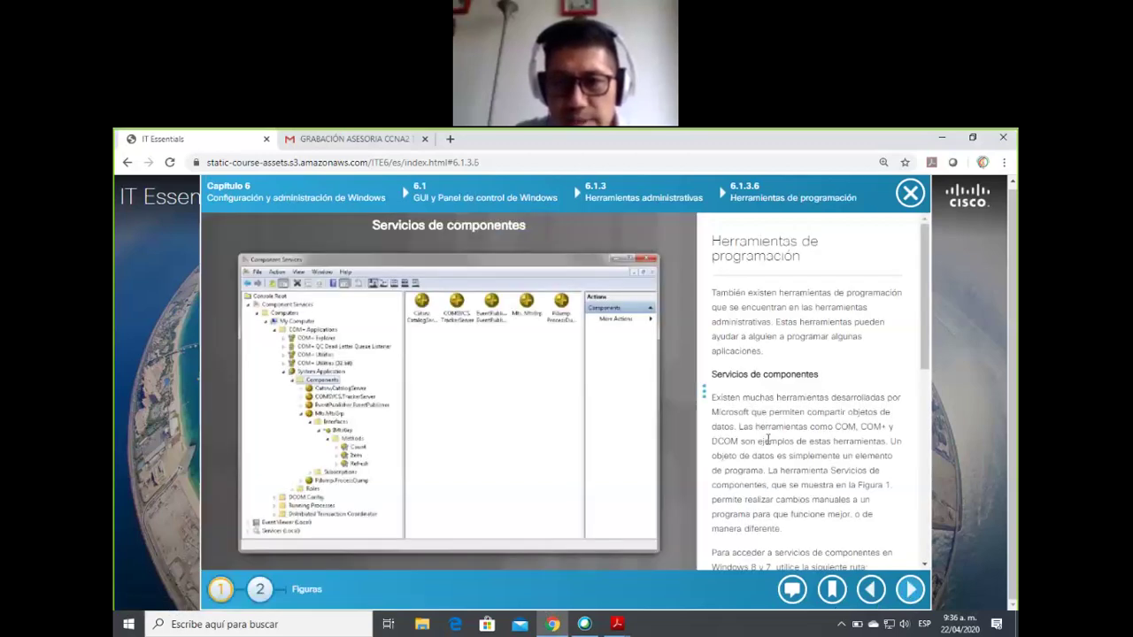
{"action": "scroll", "coordinate": [779, 426], "scroll_direction": "down", "scroll_amount": 2}
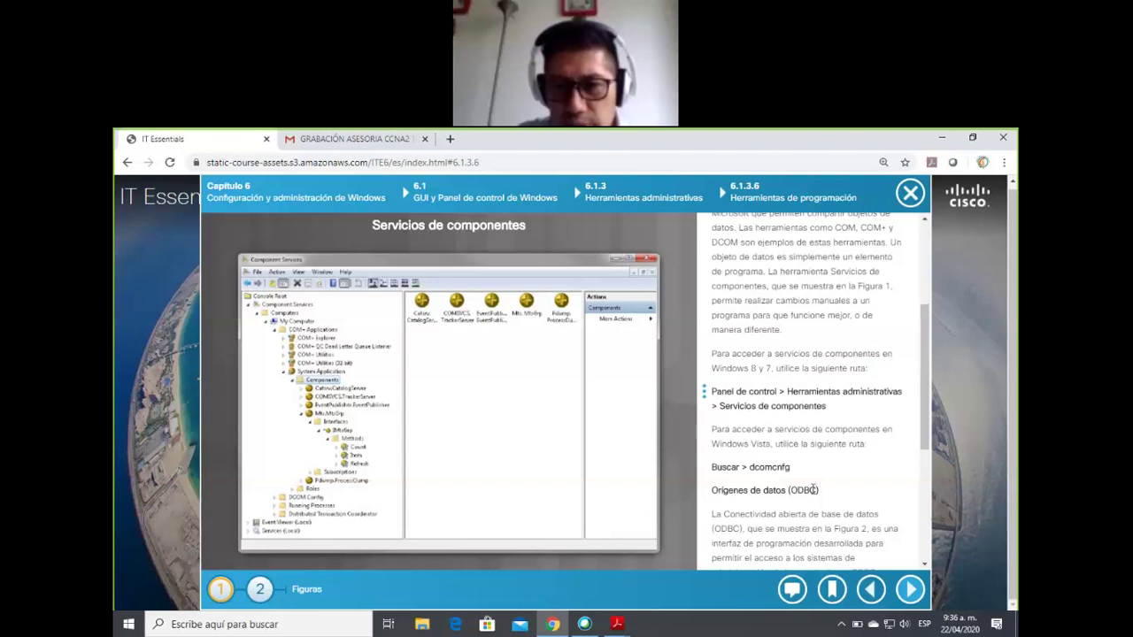
{"action": "scroll", "coordinate": [812, 488], "scroll_direction": "down", "scroll_amount": 1}
{"action": "scroll", "coordinate": [811, 485], "scroll_direction": "down", "scroll_amount": 1}
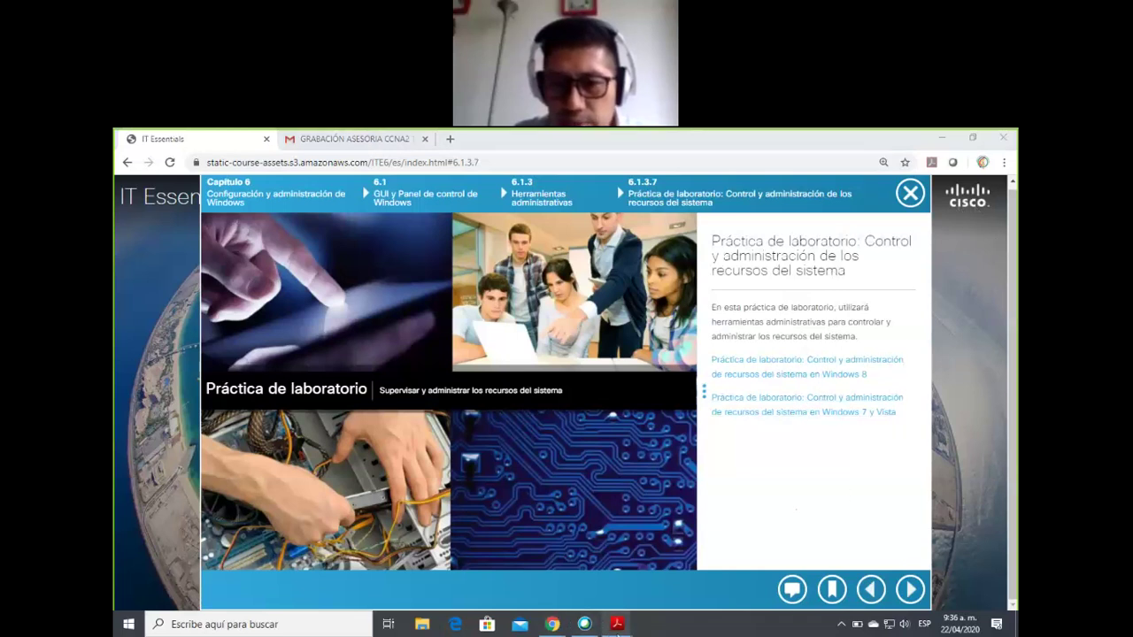
Step: Switch to the 6.1.3.7 lab PDF in Adobe Acrobat Reader and read Paso 1 on stopping and starting a Windows service
{"action": "mouse_move", "coordinate": [617, 624]}
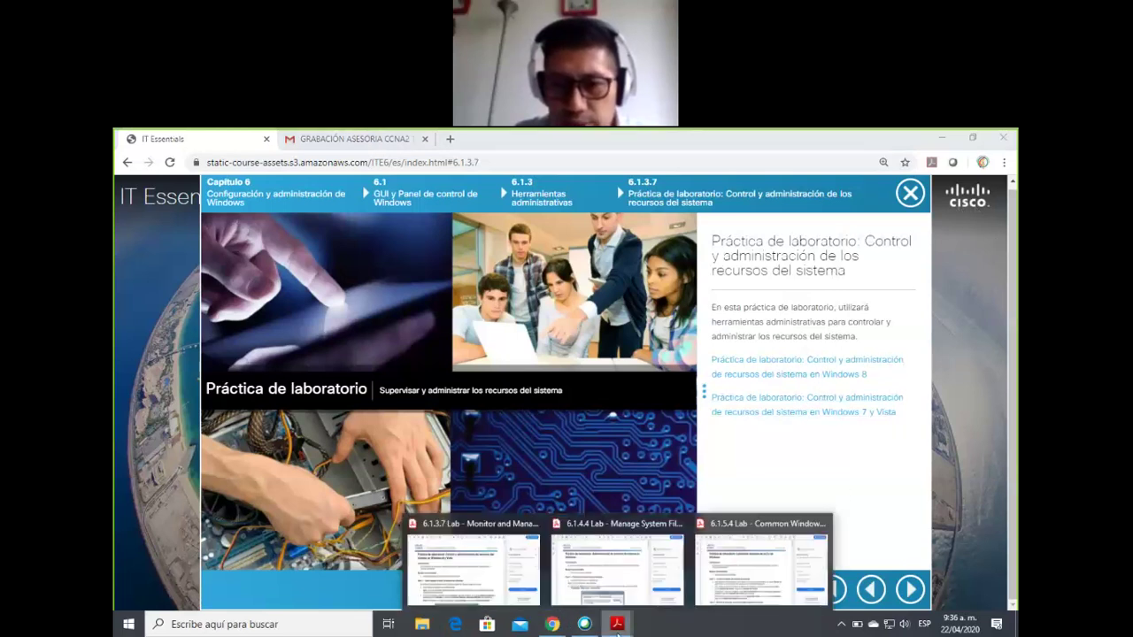
{"action": "left_click", "coordinate": [479, 576]}
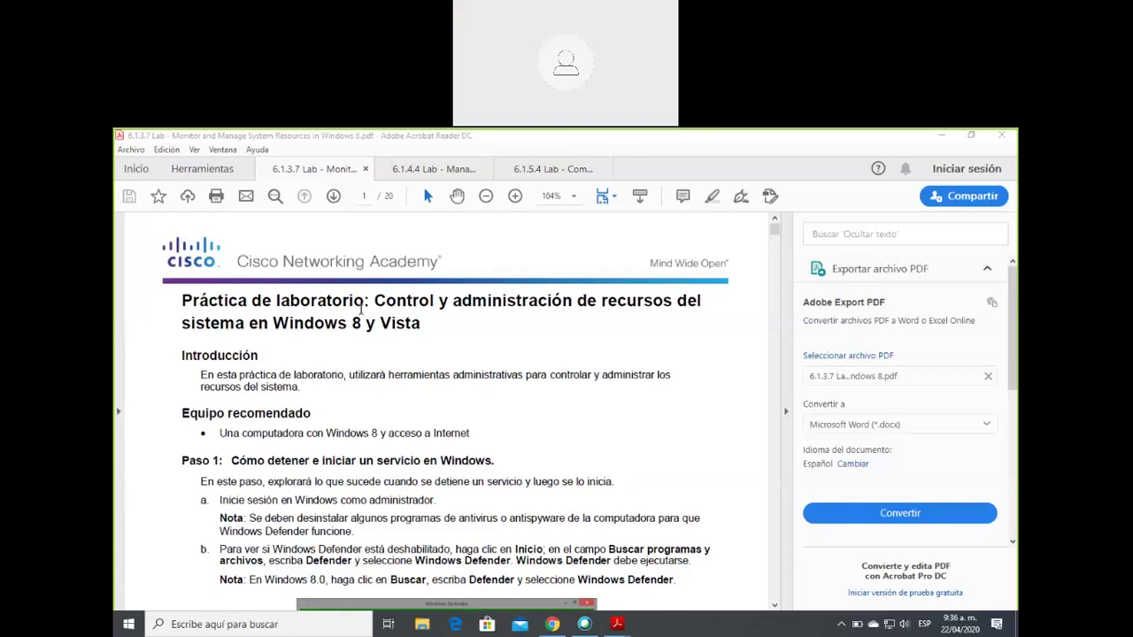
{"action": "scroll", "coordinate": [555, 345], "scroll_direction": "down", "scroll_amount": 3}
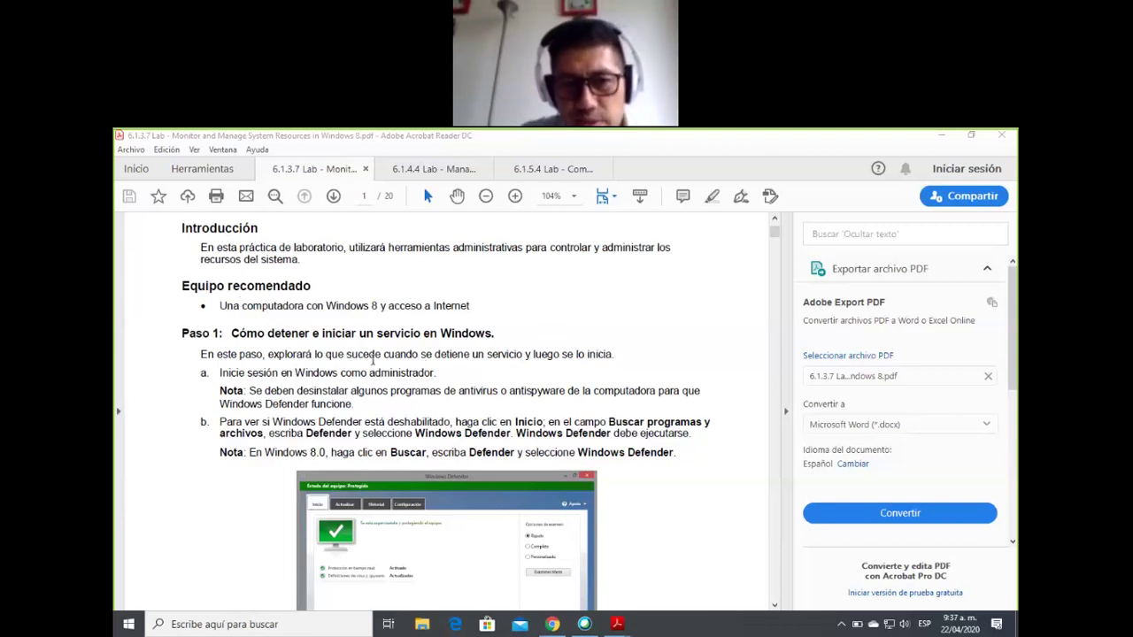
{"action": "scroll", "coordinate": [373, 364], "scroll_direction": "down", "scroll_amount": 2}
{"action": "scroll", "coordinate": [373, 365], "scroll_direction": "down", "scroll_amount": 1}
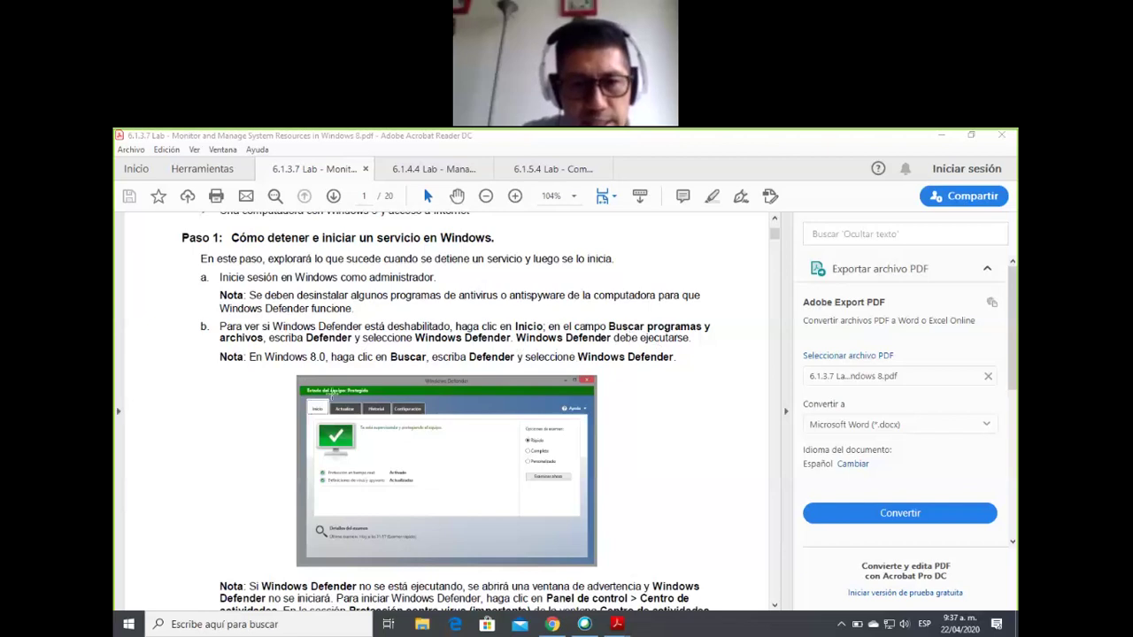
{"action": "scroll", "coordinate": [414, 365], "scroll_direction": "down", "scroll_amount": 6}
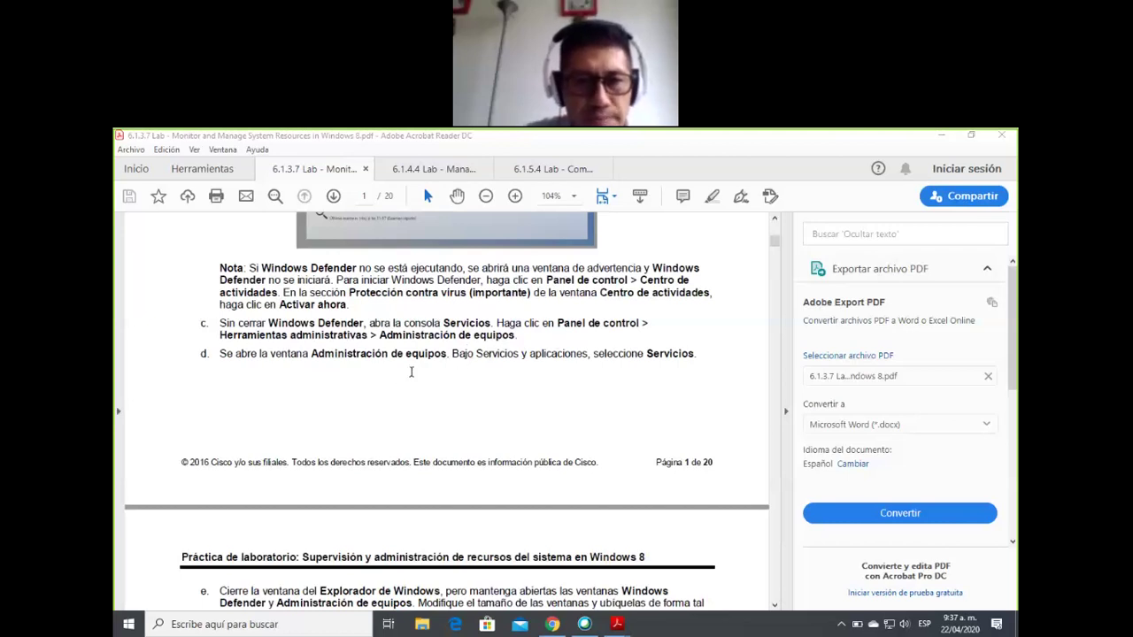
{"action": "scroll", "coordinate": [412, 372], "scroll_direction": "down", "scroll_amount": 5}
{"action": "scroll", "coordinate": [423, 361], "scroll_direction": "down", "scroll_amount": 3}
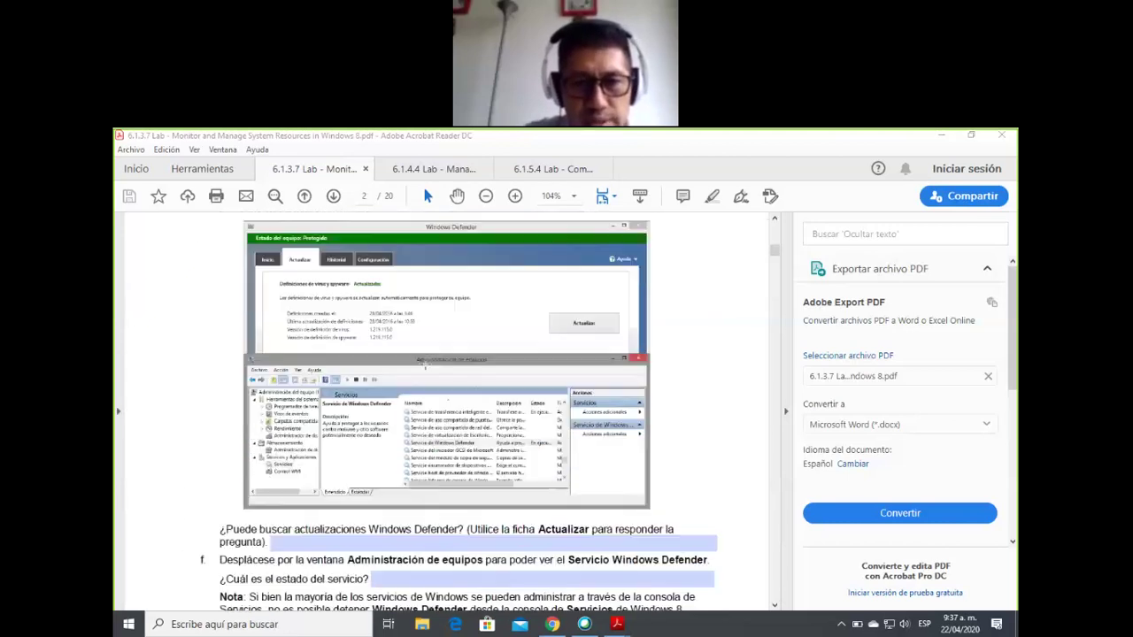
Step: Point out the answer fields for the Windows Defender update and service status questions on page 2 of the lab
{"action": "scroll", "coordinate": [463, 445], "scroll_direction": "down", "scroll_amount": 2}
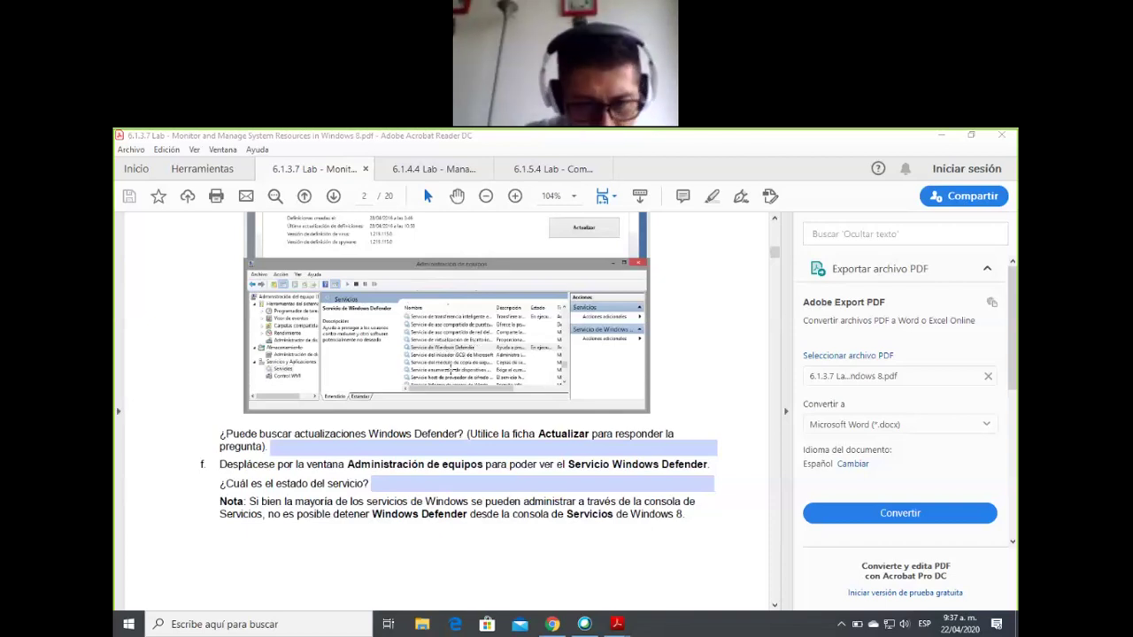
{"action": "left_click", "coordinate": [356, 453]}
{"action": "scroll", "coordinate": [357, 453], "scroll_direction": "down", "scroll_amount": 2}
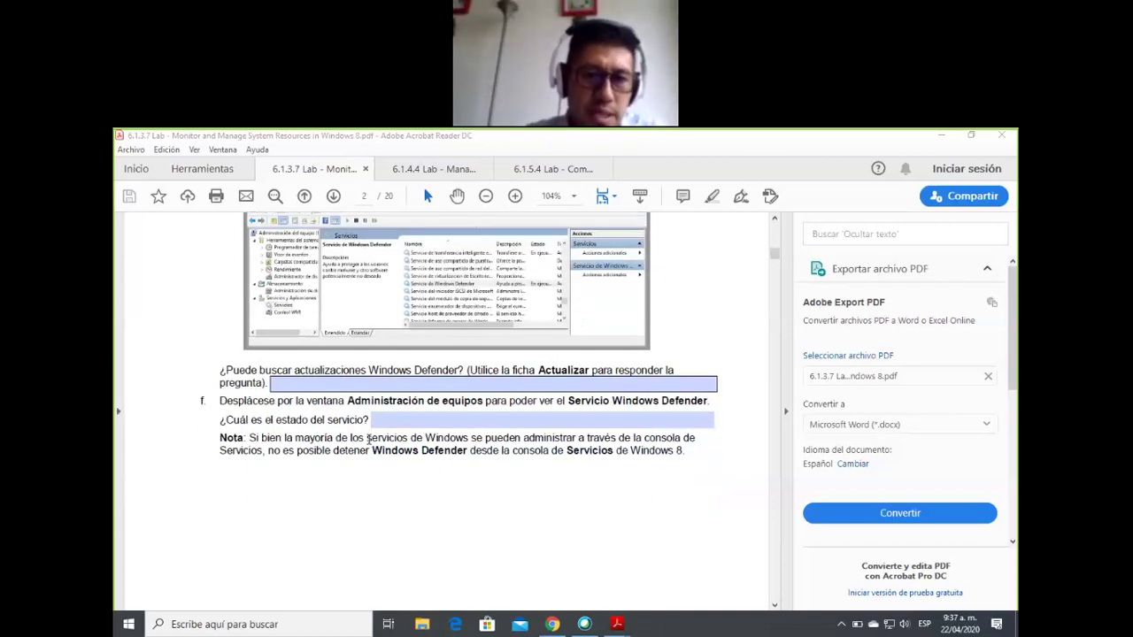
{"action": "left_click", "coordinate": [397, 419]}
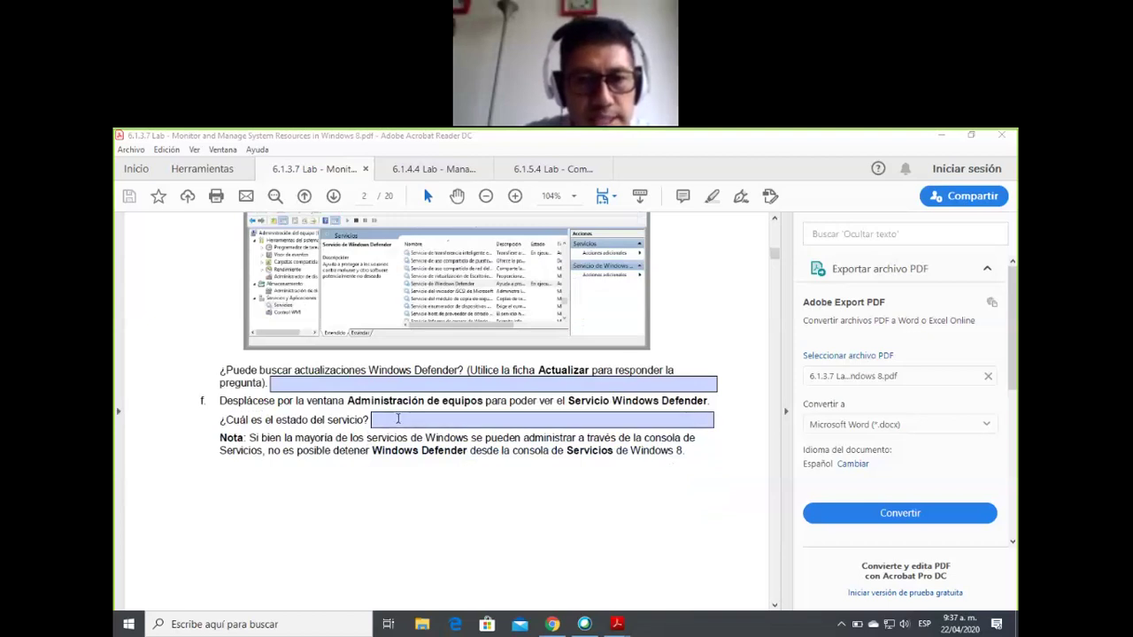
{"action": "left_click", "coordinate": [345, 416]}
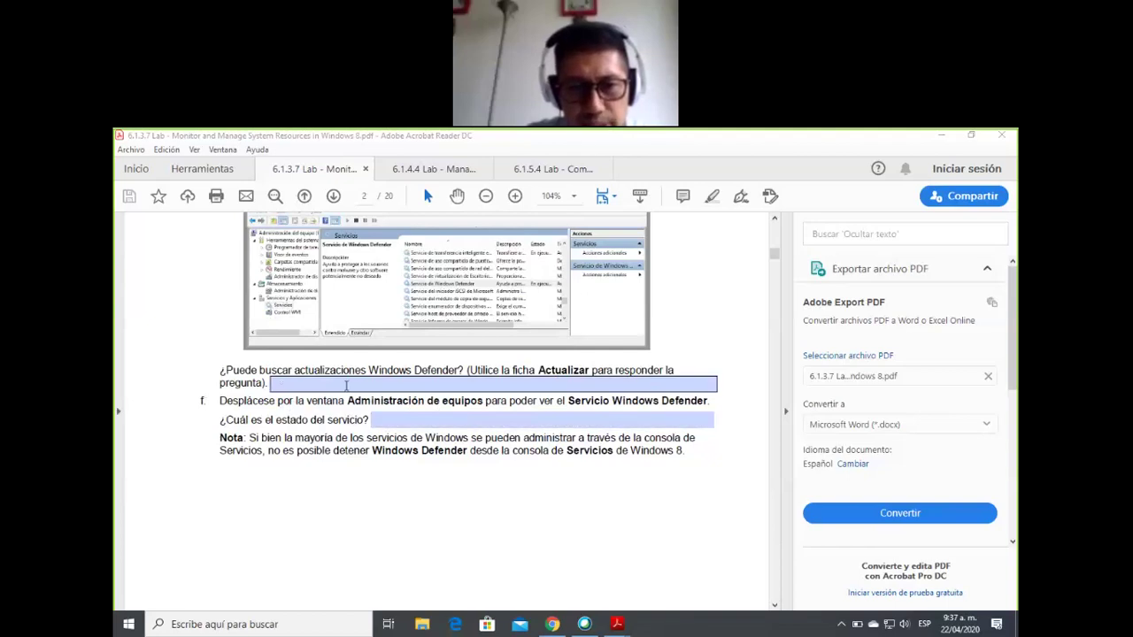
Step: Read the lab instructions on stopping Windows Defender through item i on page 4
{"action": "scroll", "coordinate": [392, 423], "scroll_direction": "down", "scroll_amount": 5}
{"action": "scroll", "coordinate": [394, 434], "scroll_direction": "down", "scroll_amount": 10}
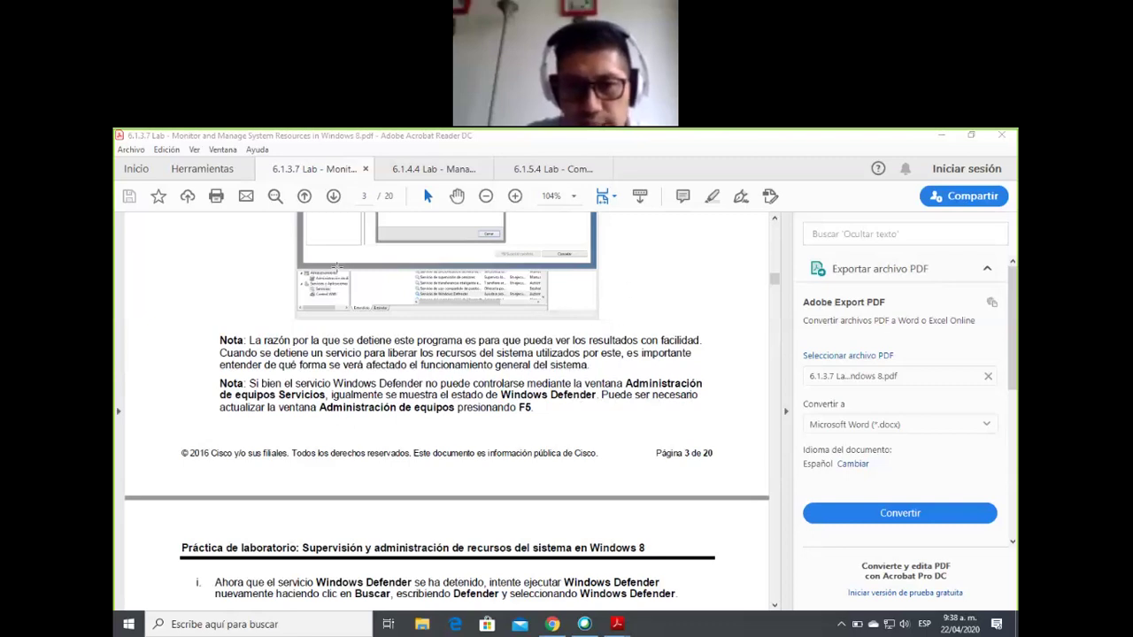
{"action": "scroll", "coordinate": [428, 407], "scroll_direction": "down", "scroll_amount": 6}
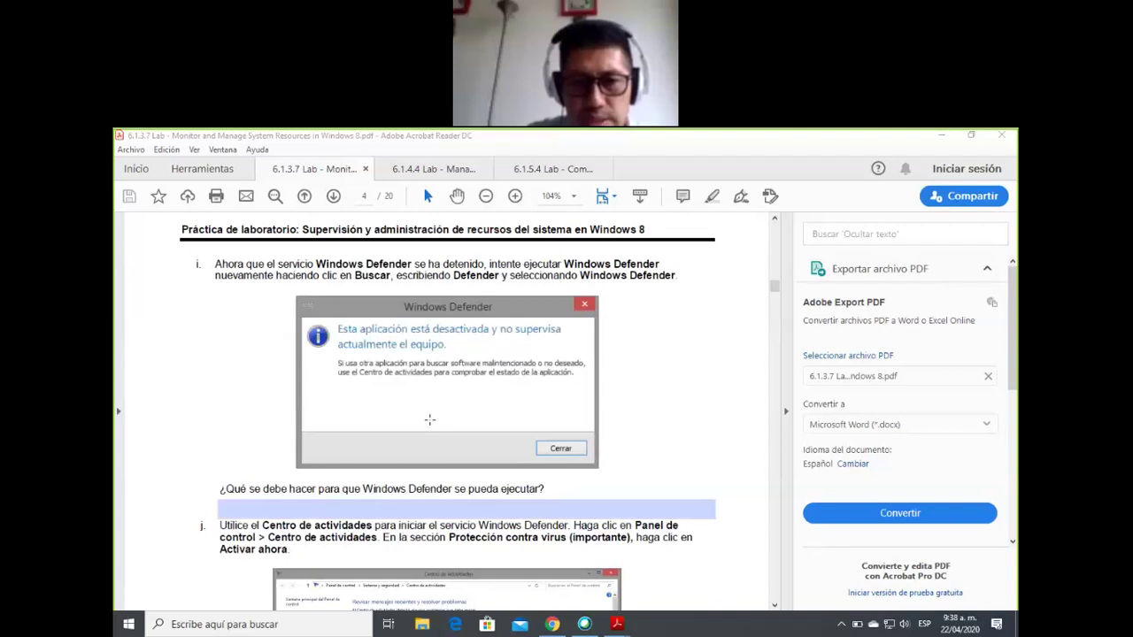
Step: Read lab items j to o on restarting Windows Defender and checking its service events in Visor de eventos, up to Paso 2
{"action": "scroll", "coordinate": [429, 420], "scroll_direction": "down", "scroll_amount": 3}
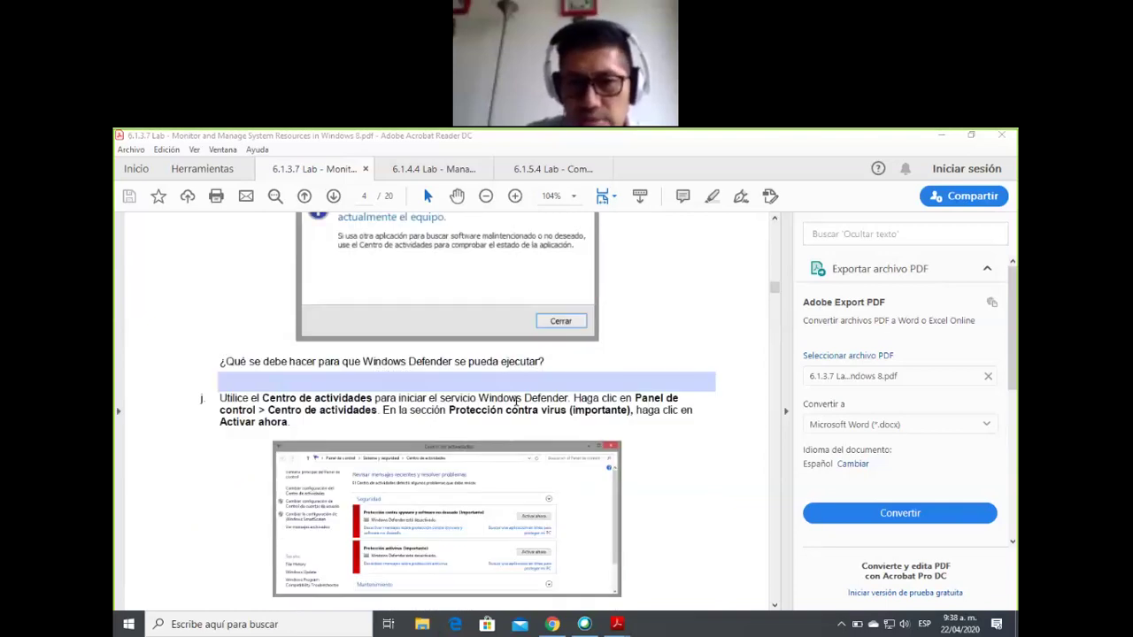
{"action": "scroll", "coordinate": [498, 409], "scroll_direction": "down", "scroll_amount": 7}
{"action": "scroll", "coordinate": [500, 419], "scroll_direction": "down", "scroll_amount": 20}
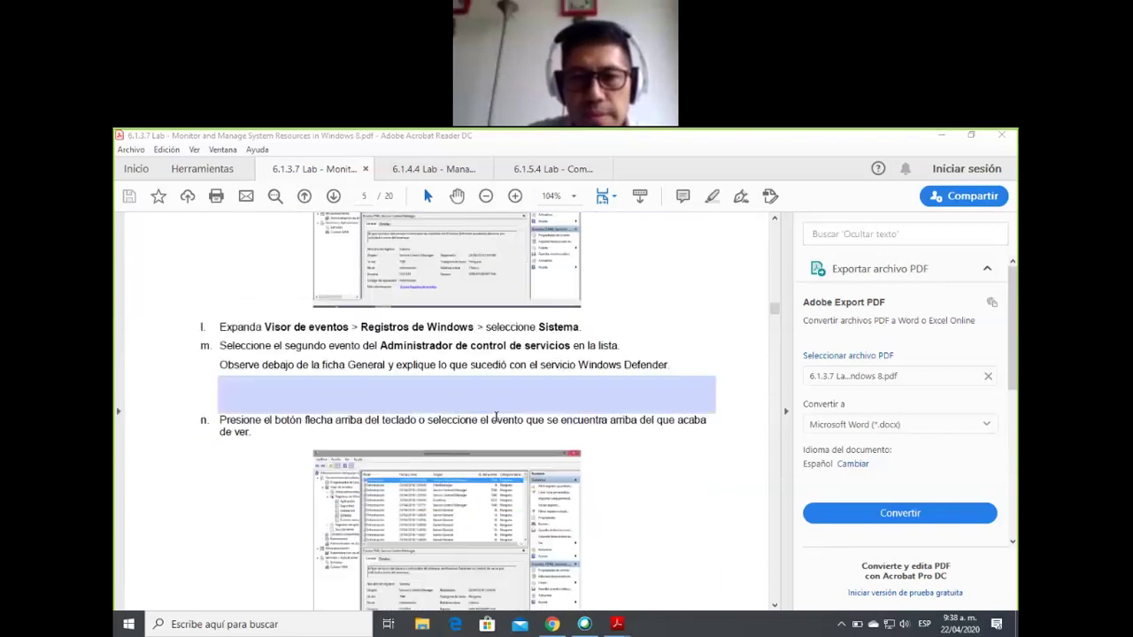
{"action": "scroll", "coordinate": [493, 441], "scroll_direction": "down", "scroll_amount": 5}
{"action": "scroll", "coordinate": [485, 424], "scroll_direction": "up", "scroll_amount": 11}
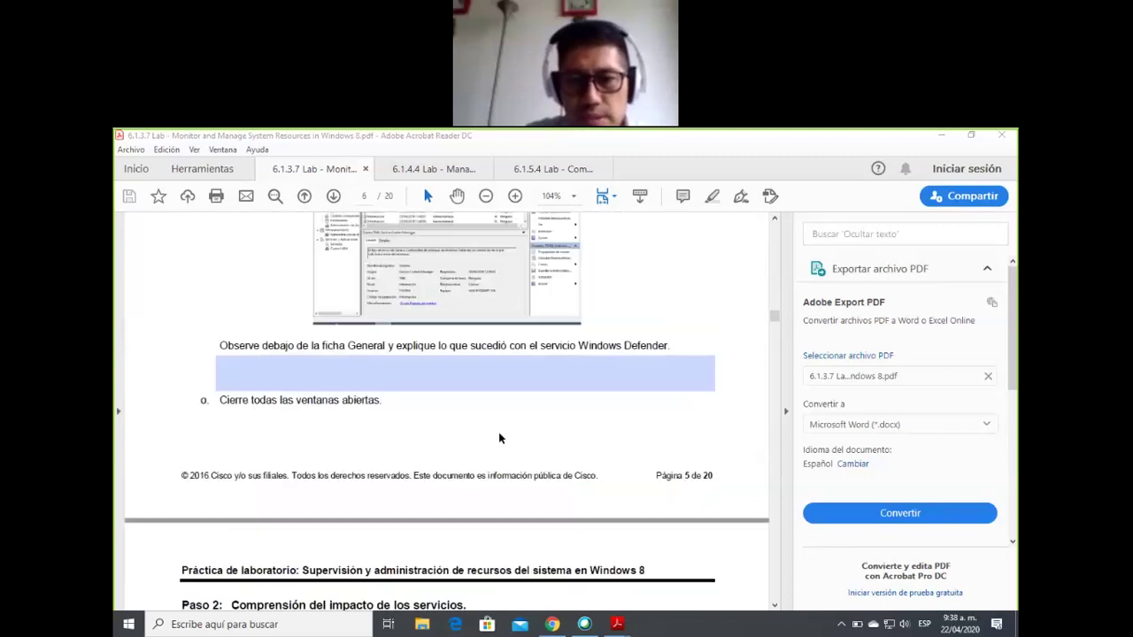
Step: Switch to the IT Essentials course in Chrome, advance to page 6.1.4.1 on disk defragmentation and error checking, and review its text and four figures
{"action": "left_click", "coordinate": [552, 624]}
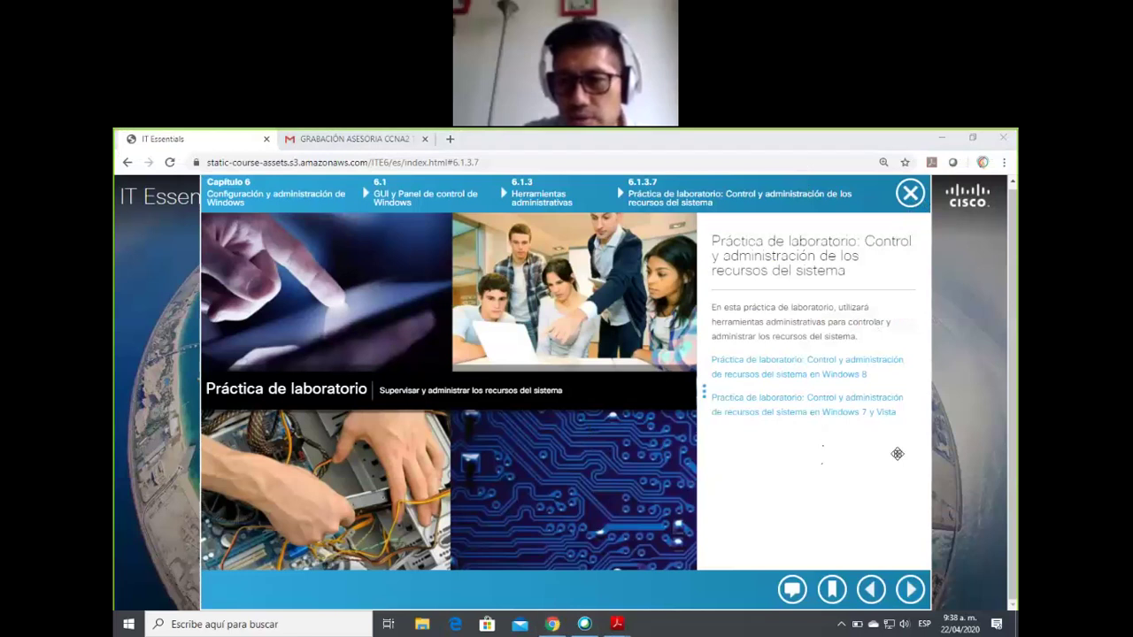
{"action": "left_click", "coordinate": [910, 591]}
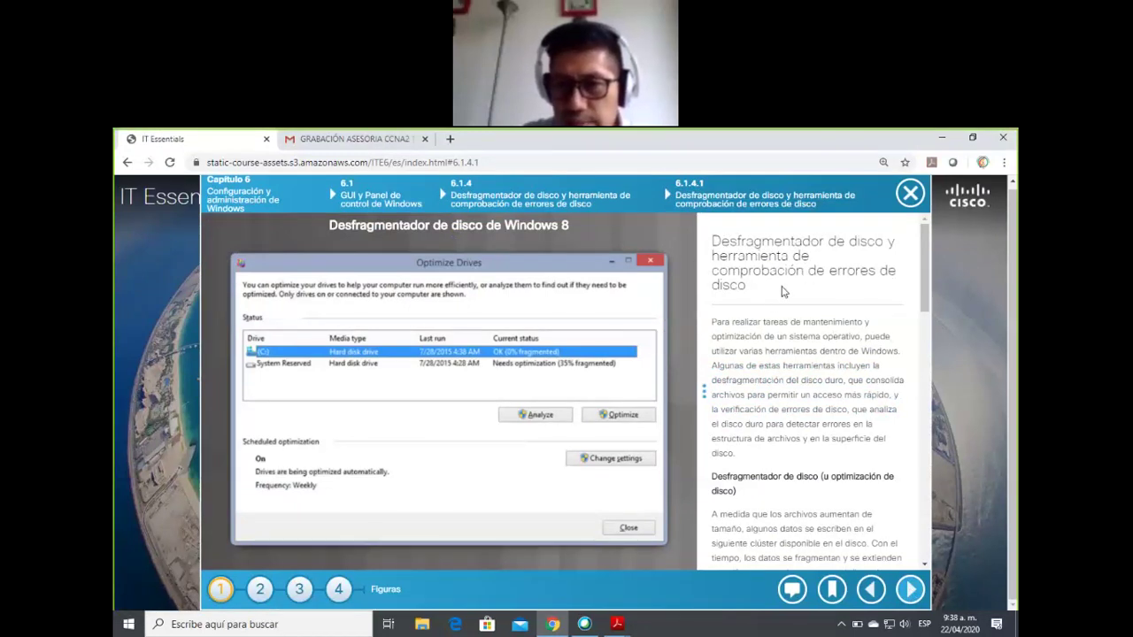
{"action": "scroll", "coordinate": [843, 491], "scroll_direction": "down", "scroll_amount": 1}
{"action": "scroll", "coordinate": [843, 491], "scroll_direction": "down", "scroll_amount": 3}
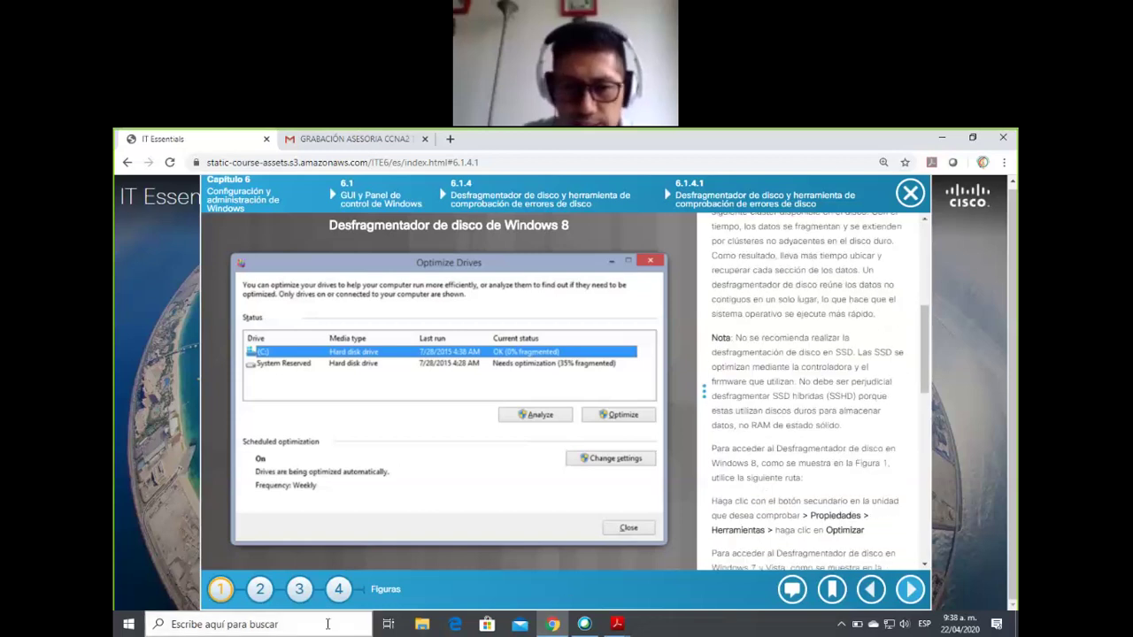
{"action": "left_click", "coordinate": [260, 589]}
{"action": "left_click", "coordinate": [299, 590]}
{"action": "left_click", "coordinate": [338, 589]}
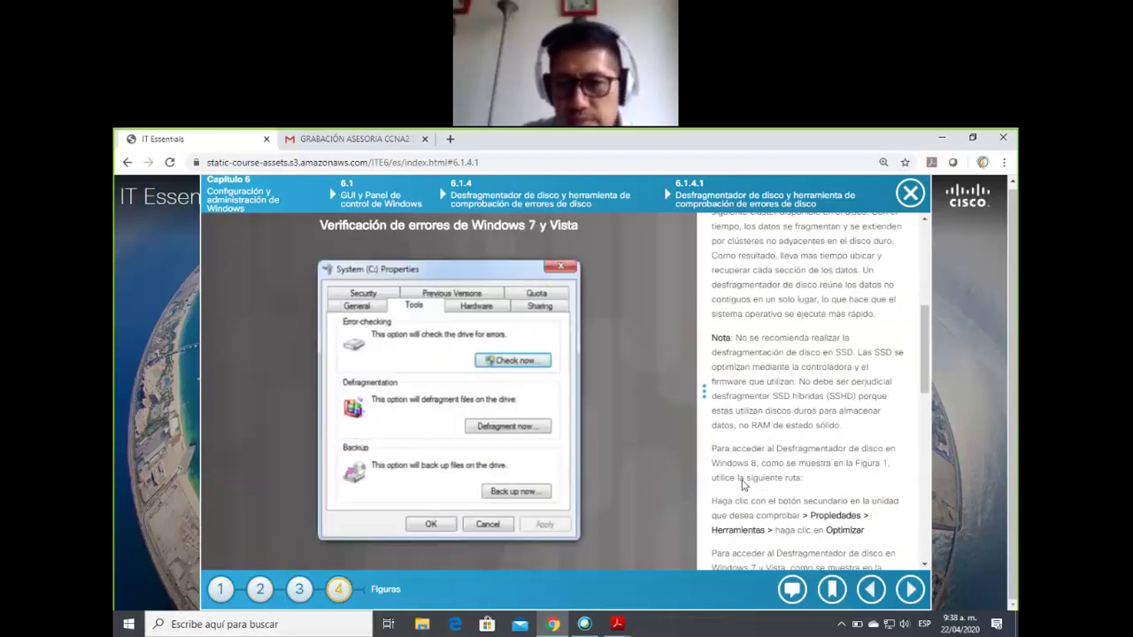
{"action": "scroll", "coordinate": [775, 483], "scroll_direction": "down", "scroll_amount": 5}
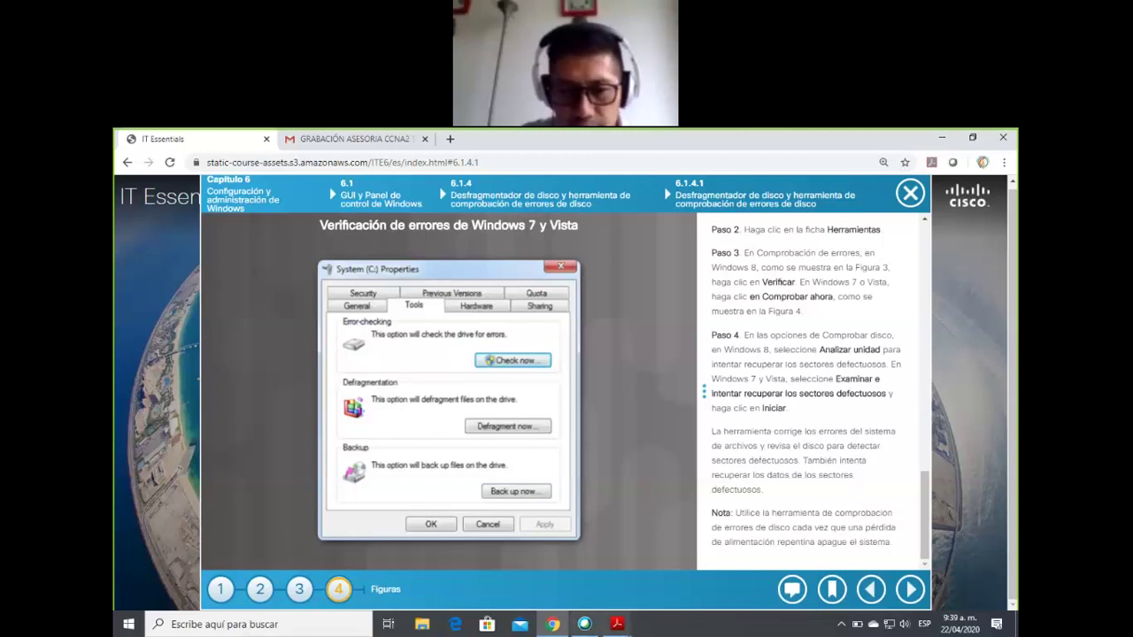
Step: Open Administración de equipos for Este equipo from File Explorer and show Administración de discos
{"action": "left_click", "coordinate": [425, 625]}
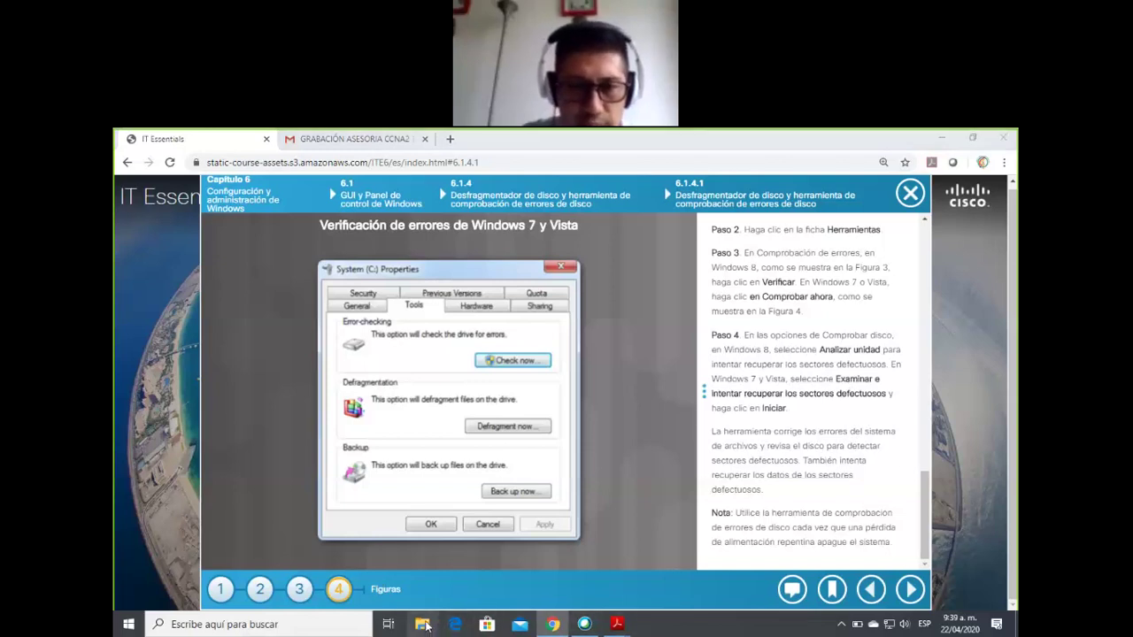
{"action": "left_click", "coordinate": [297, 425]}
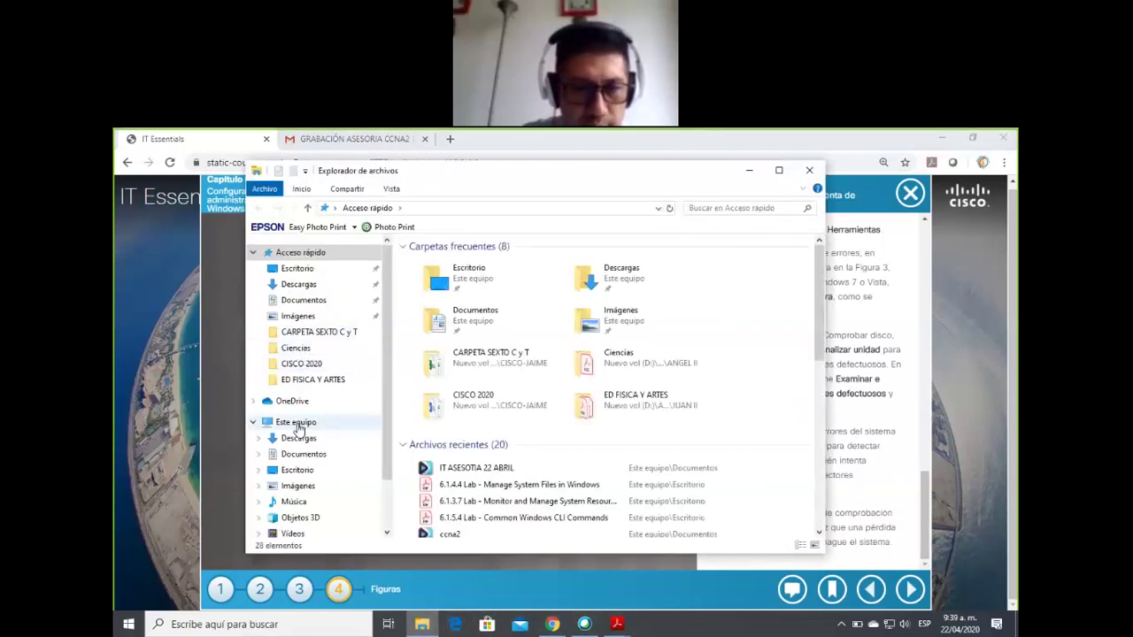
{"action": "right_click", "coordinate": [298, 425]}
{"action": "left_click", "coordinate": [340, 453]}
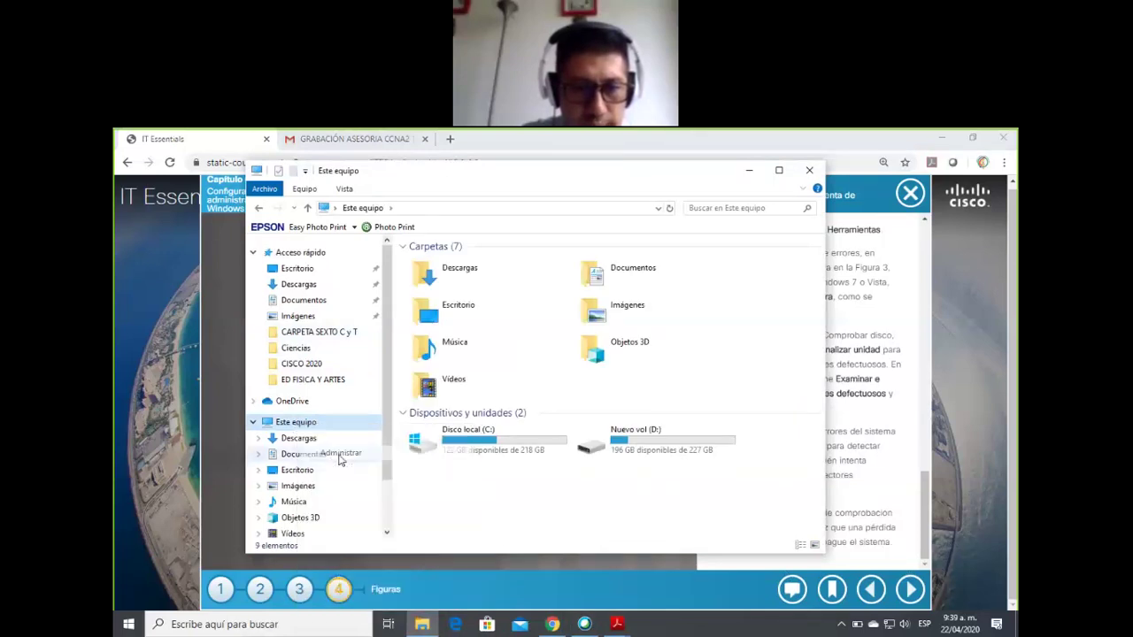
{"action": "left_click", "coordinate": [809, 170]}
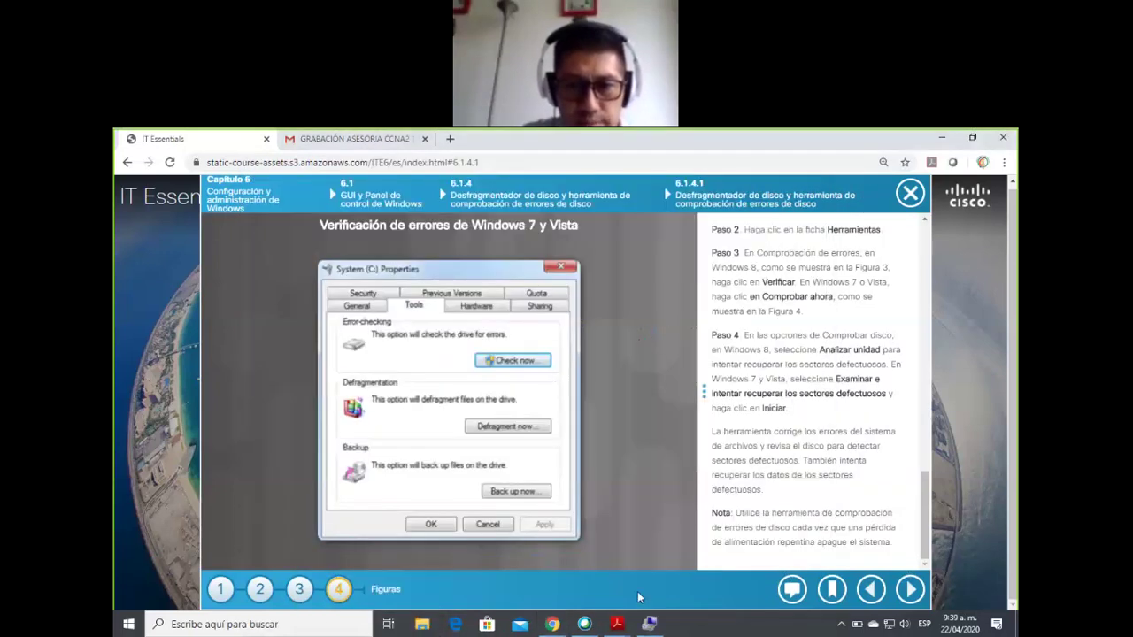
{"action": "left_click", "coordinate": [649, 623]}
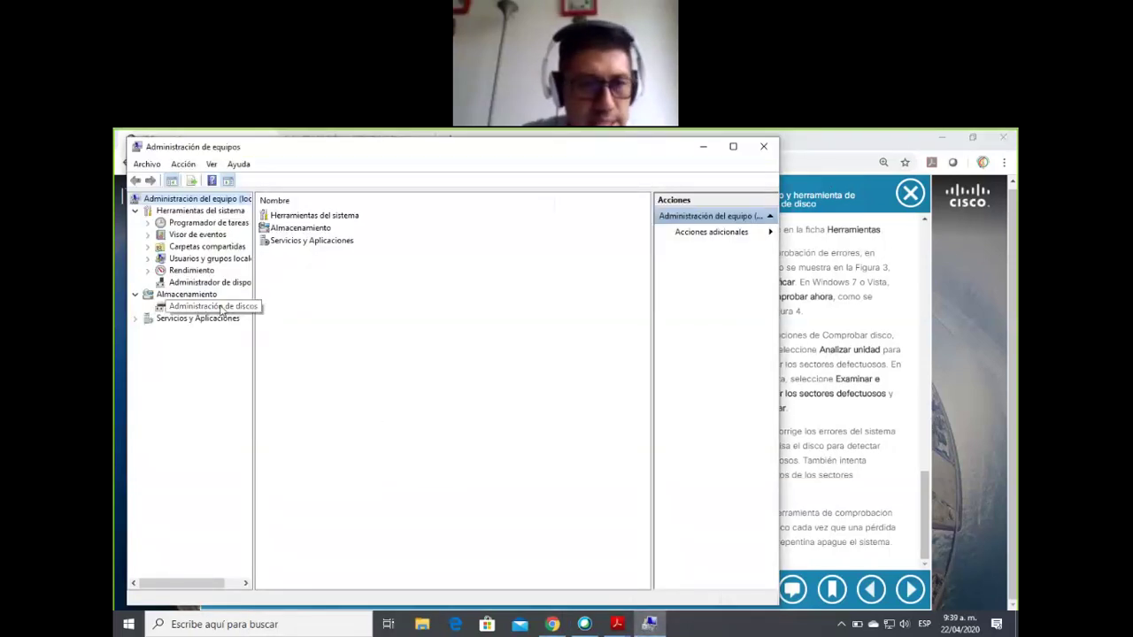
{"action": "left_click", "coordinate": [221, 307]}
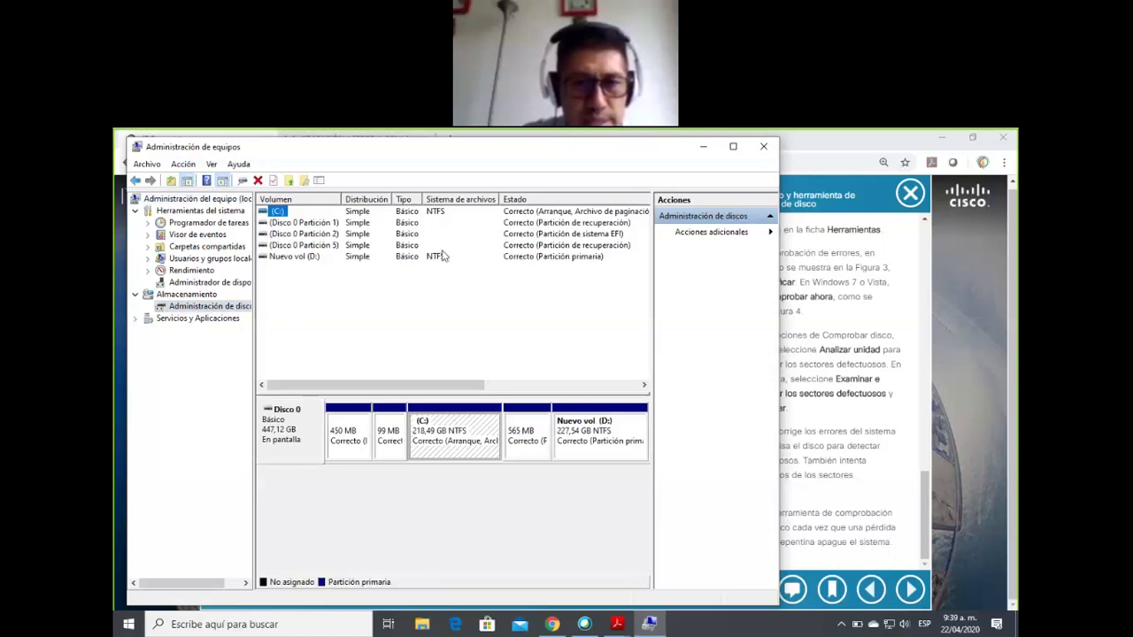
Step: Examine the general, tools, hardware, sharing, quota, previous versions and security properties of the C: volume, and close them without changes
{"action": "right_click", "coordinate": [445, 428]}
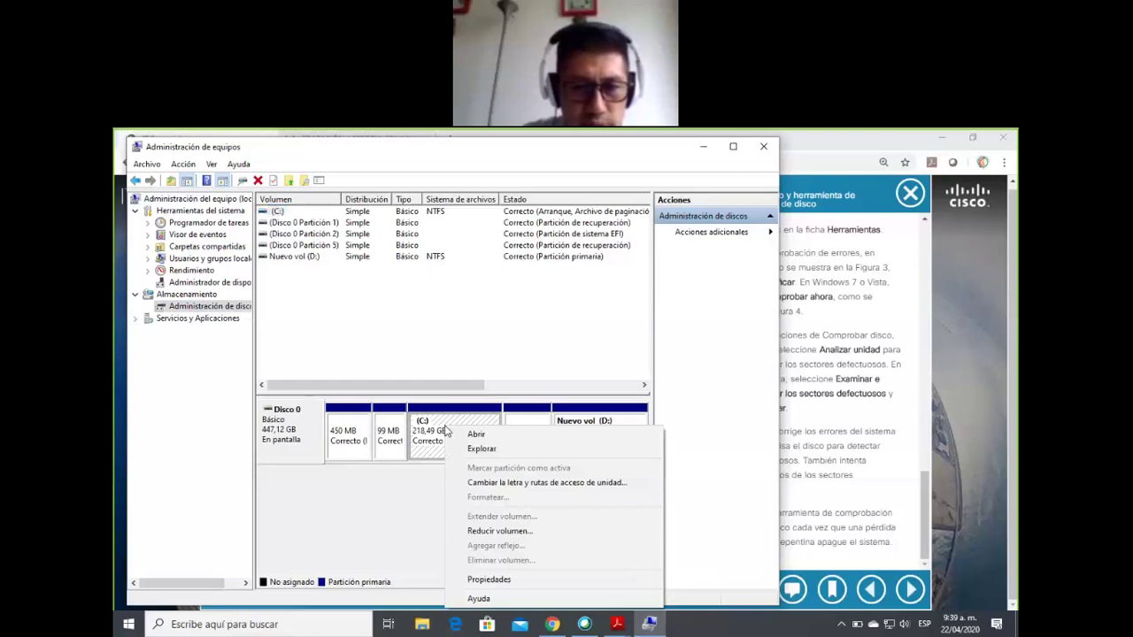
{"action": "left_click", "coordinate": [505, 579]}
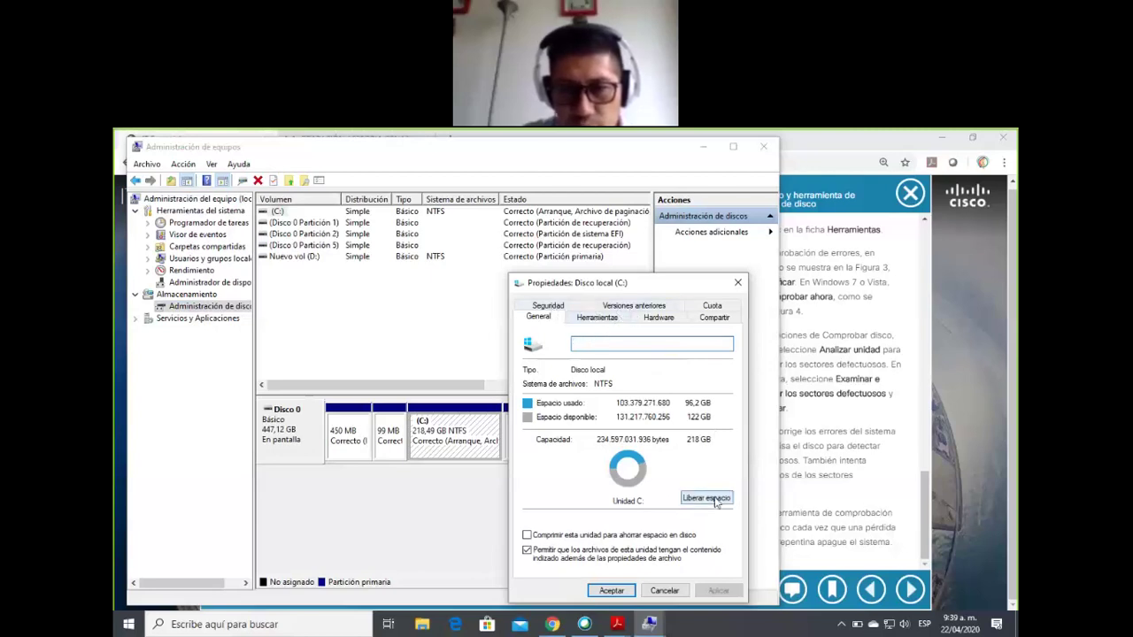
{"action": "left_click", "coordinate": [596, 318]}
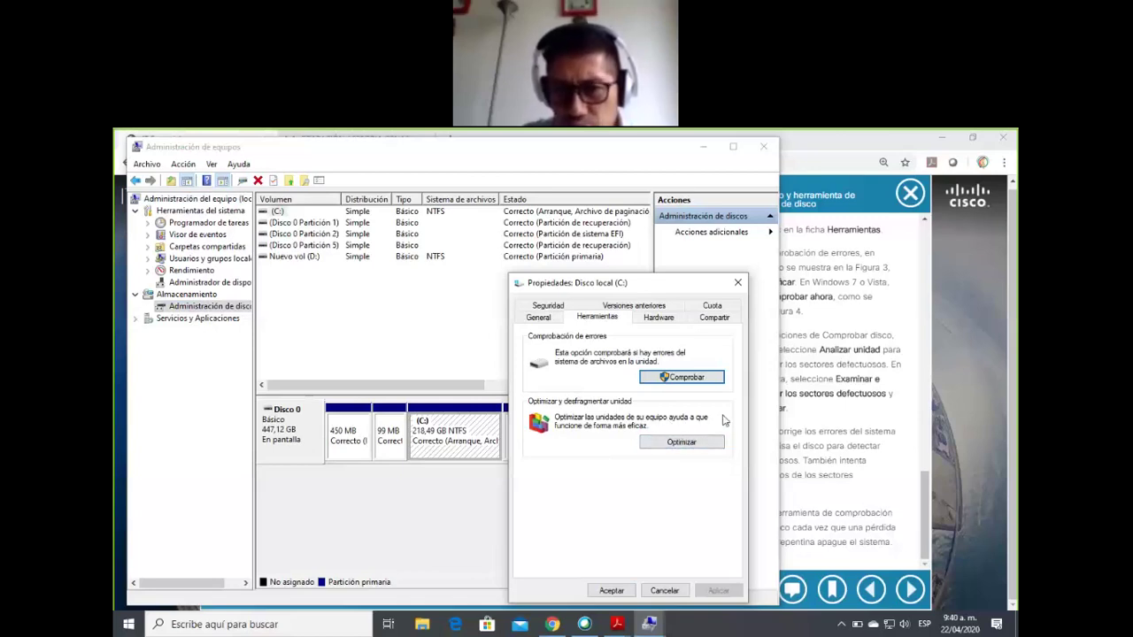
{"action": "left_click", "coordinate": [664, 320]}
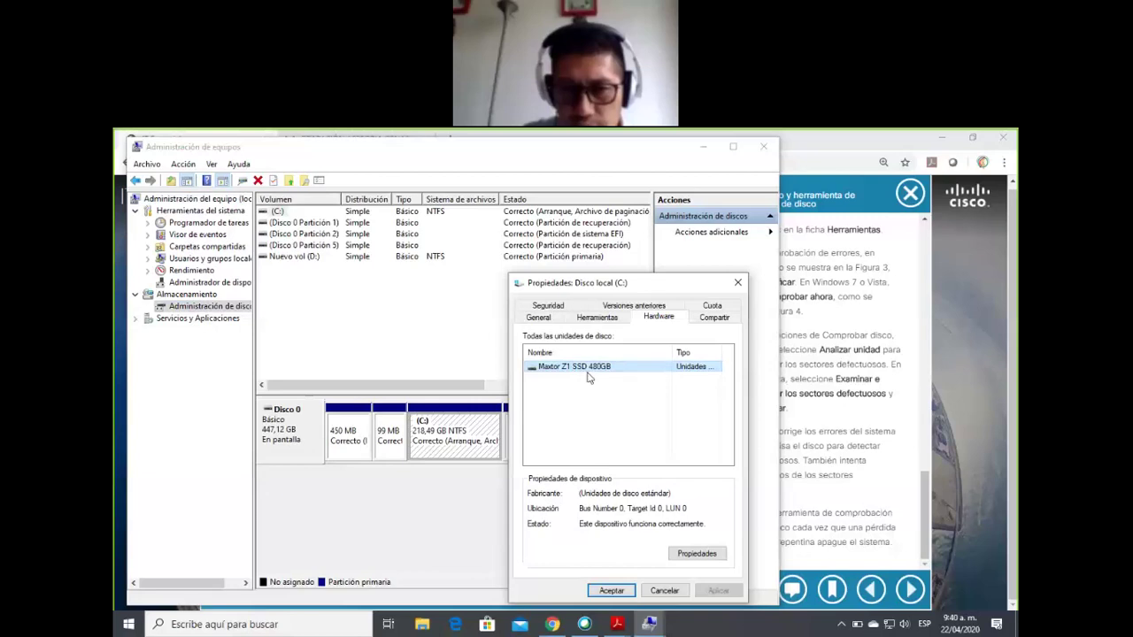
{"action": "left_click", "coordinate": [715, 320]}
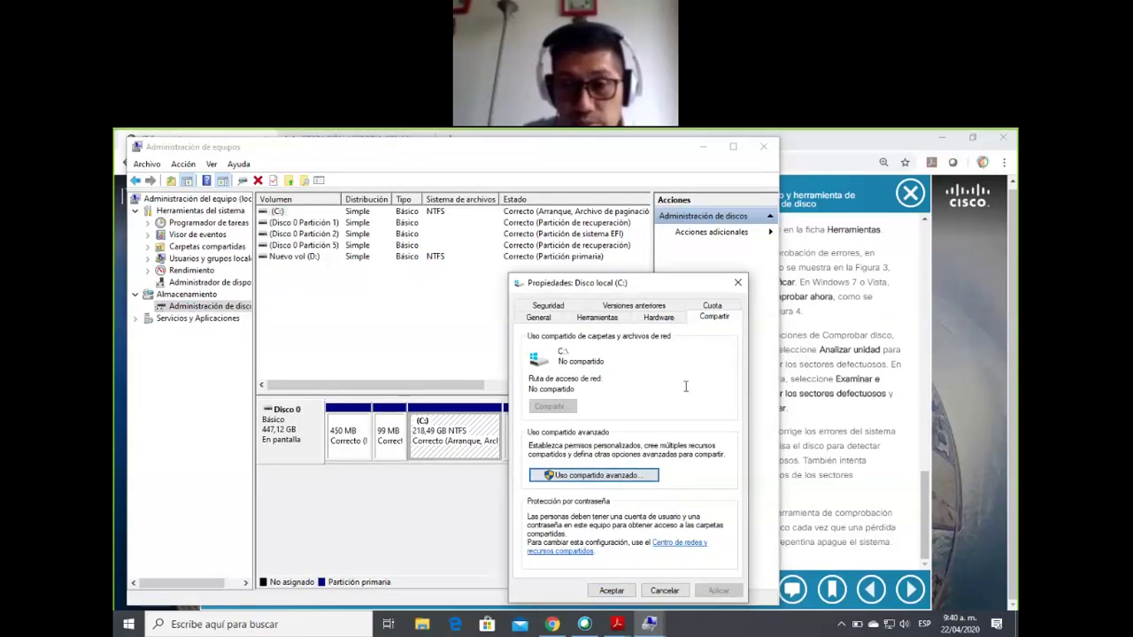
{"action": "left_click", "coordinate": [709, 307]}
{"action": "left_click", "coordinate": [660, 315]}
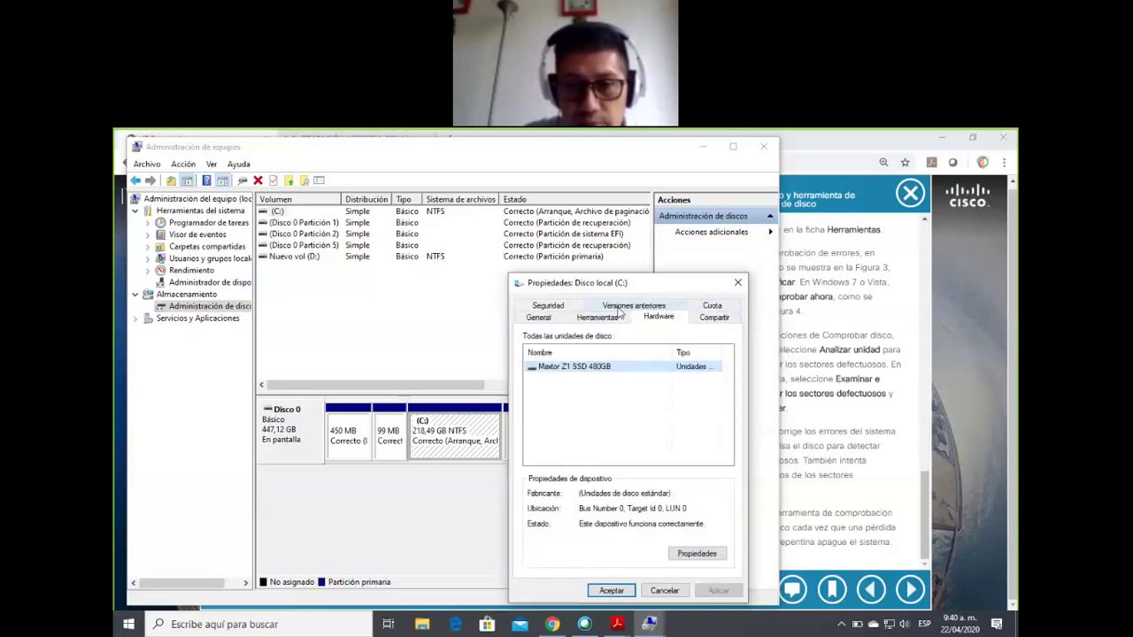
{"action": "left_click", "coordinate": [631, 307]}
{"action": "left_click", "coordinate": [546, 317]}
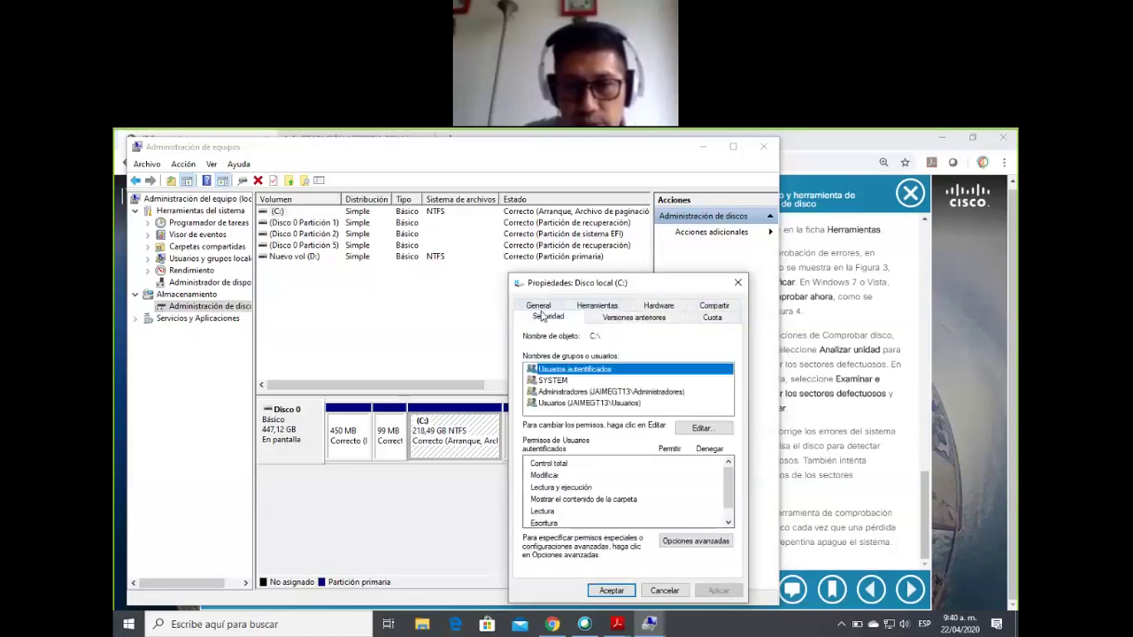
{"action": "left_click", "coordinate": [598, 311]}
{"action": "left_click", "coordinate": [664, 590]}
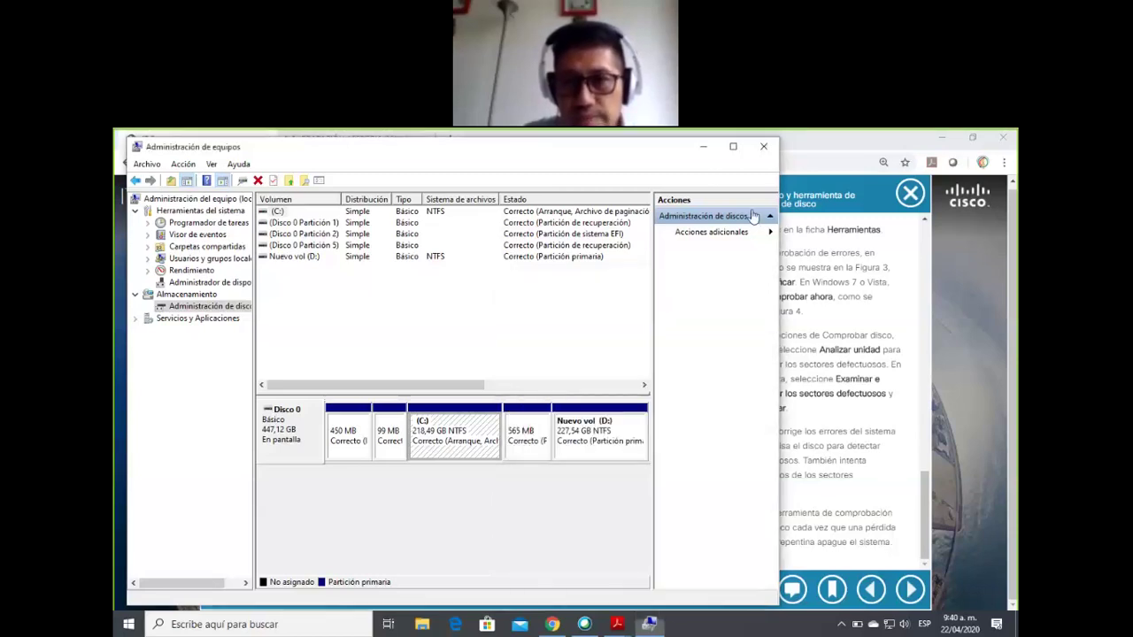
Step: Minimize Administración de equipos, advance the course past lab 6.1.4.2, and read page 6.1.4.3 Información del sistema
{"action": "left_click", "coordinate": [702, 146]}
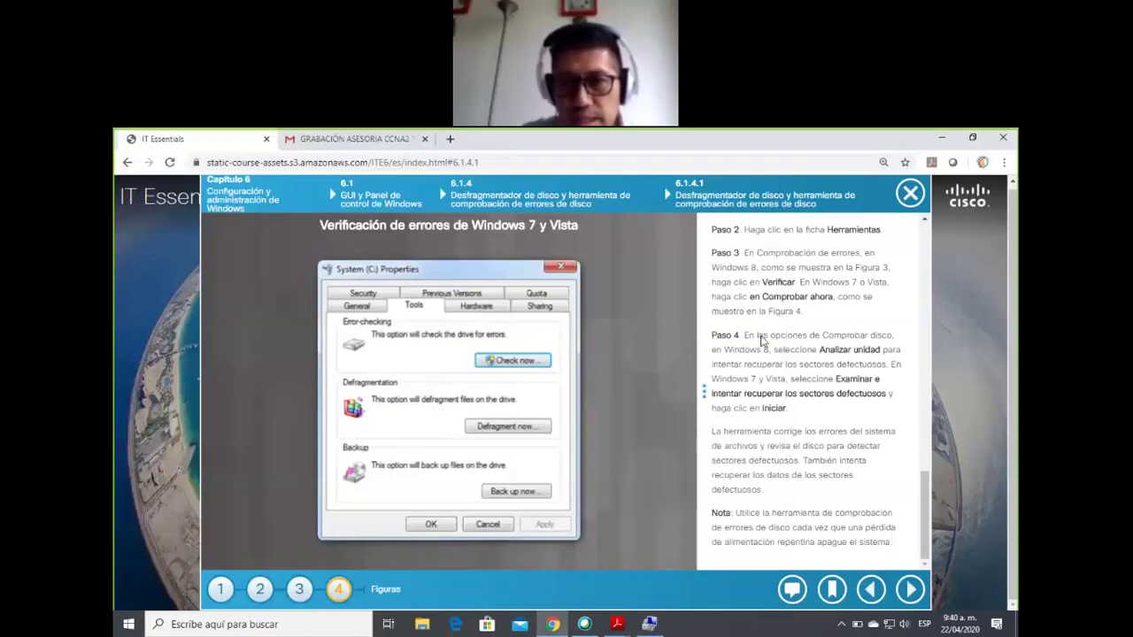
{"action": "left_click", "coordinate": [911, 589]}
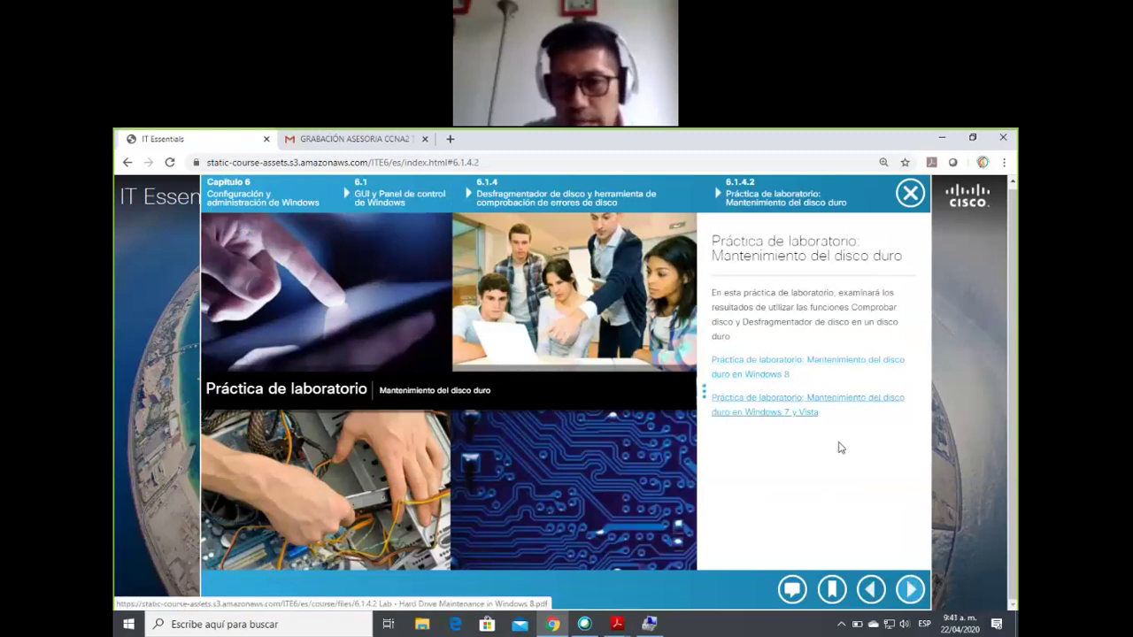
{"action": "left_click", "coordinate": [910, 588]}
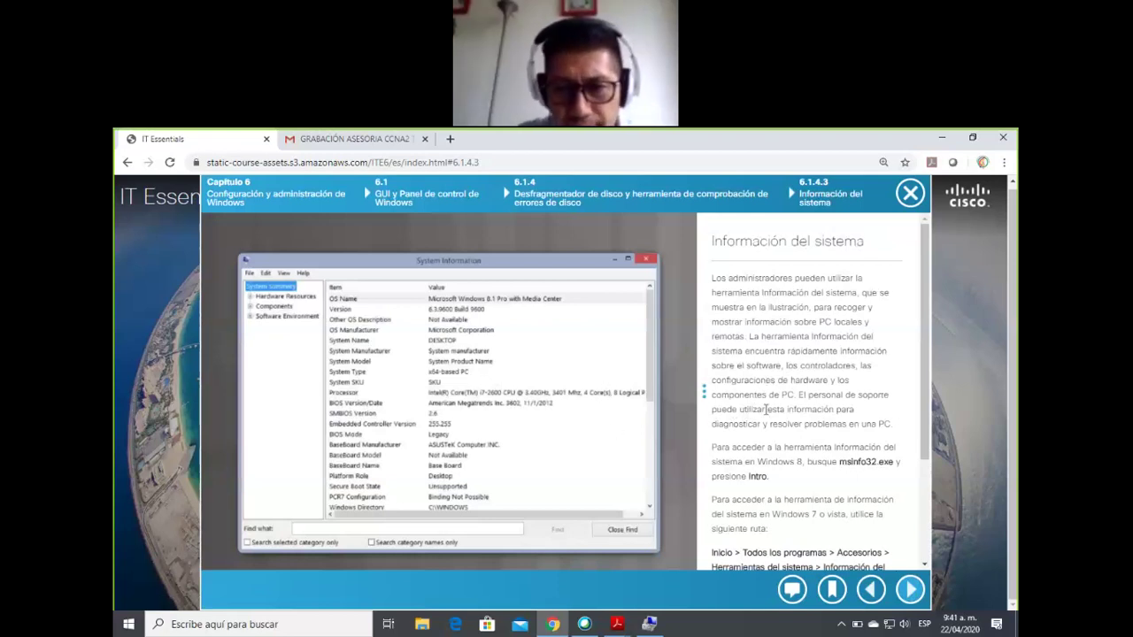
{"action": "scroll", "coordinate": [766, 409], "scroll_direction": "down", "scroll_amount": 3}
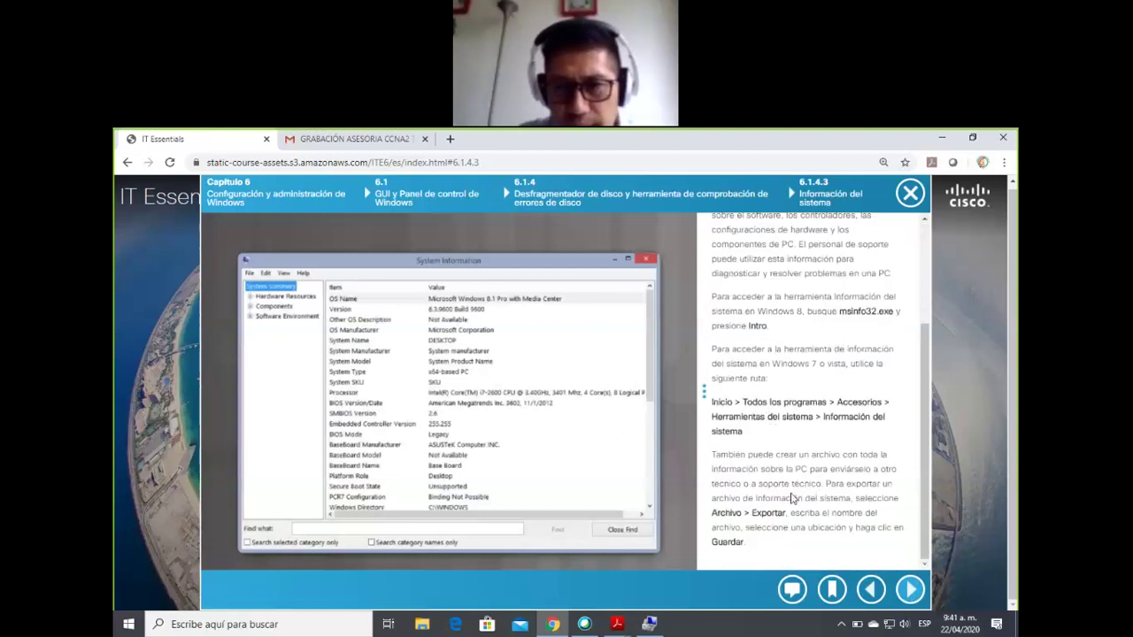
{"action": "scroll", "coordinate": [795, 497], "scroll_direction": "up", "scroll_amount": 3}
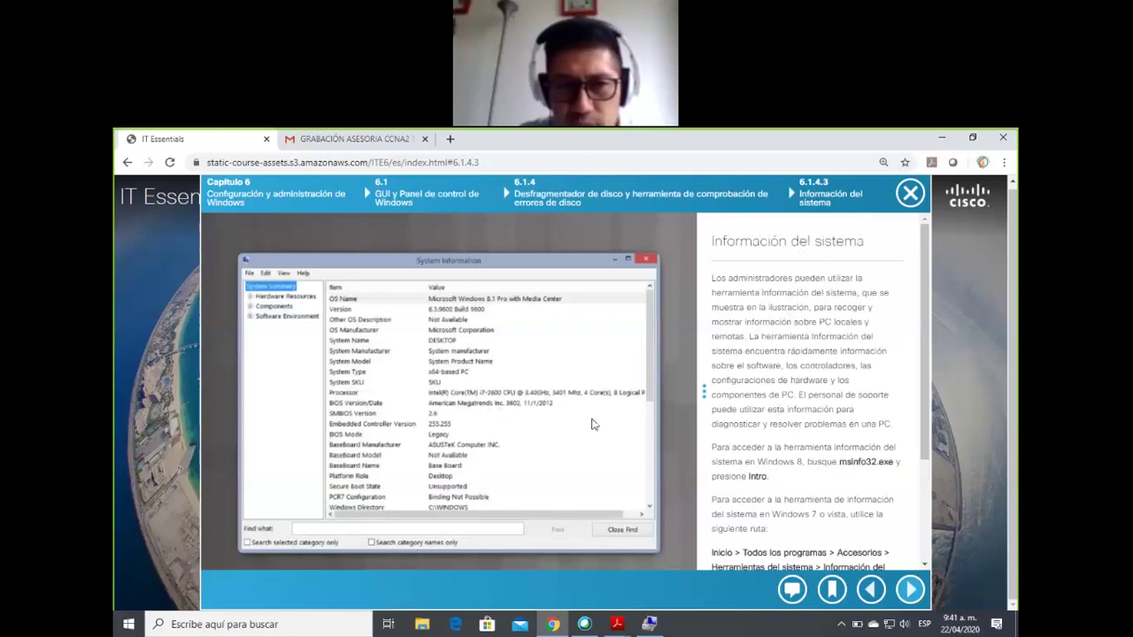
Step: Copy msinfo32.exe from the course text and run it through Windows search to open Información del sistema
{"action": "left_click_drag", "start_coordinate": [841, 462], "coordinate": [891, 462]}
{"action": "right_click", "coordinate": [868, 462]}
{"action": "left_click", "coordinate": [875, 474]}
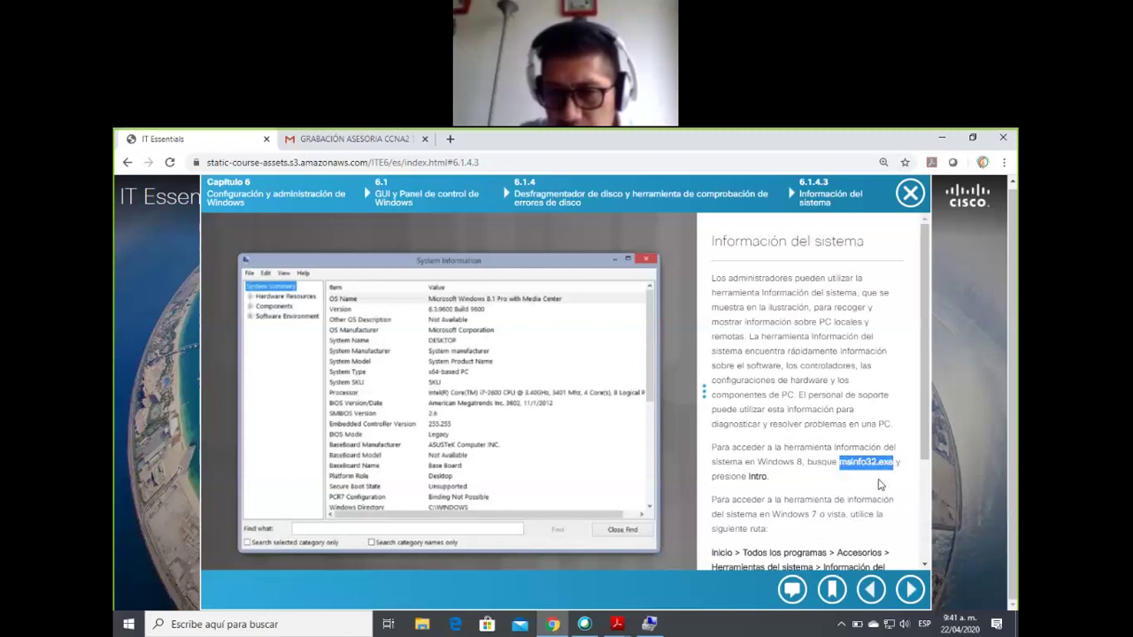
{"action": "left_click", "coordinate": [269, 624]}
{"action": "right_click", "coordinate": [269, 624]}
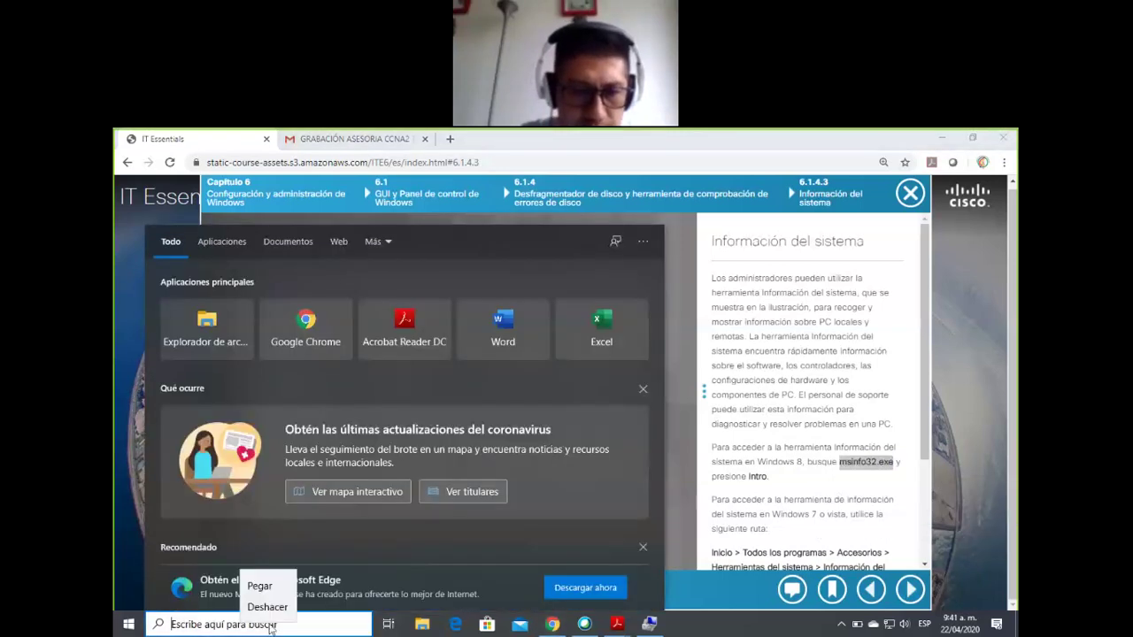
{"action": "left_click", "coordinate": [260, 585]}
{"action": "key", "text": "Return"}
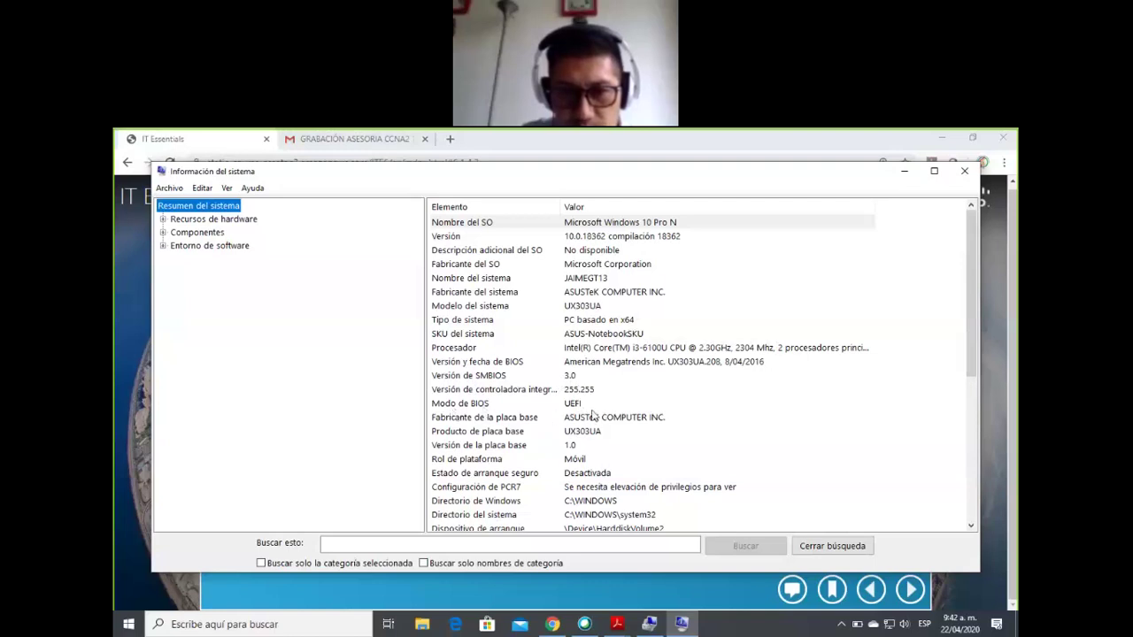
Step: Review the PC's Resumen del sistema down to the memory and Hyper-V entries, and expand Recursos de hardware
{"action": "scroll", "coordinate": [591, 413], "scroll_direction": "down", "scroll_amount": 1}
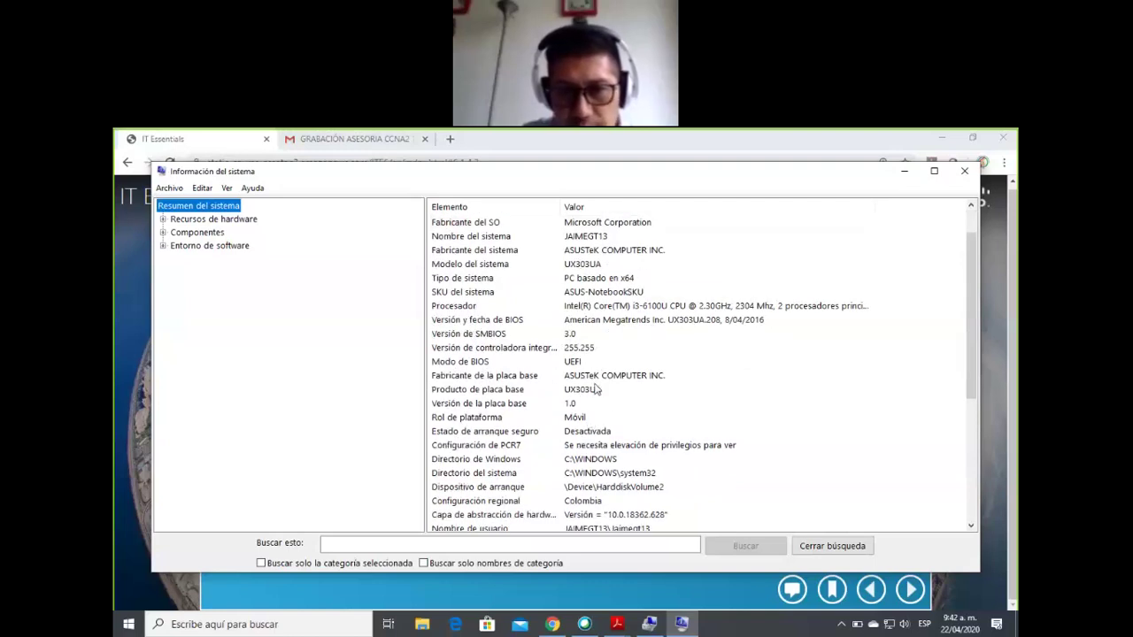
{"action": "scroll", "coordinate": [596, 433], "scroll_direction": "down", "scroll_amount": 4}
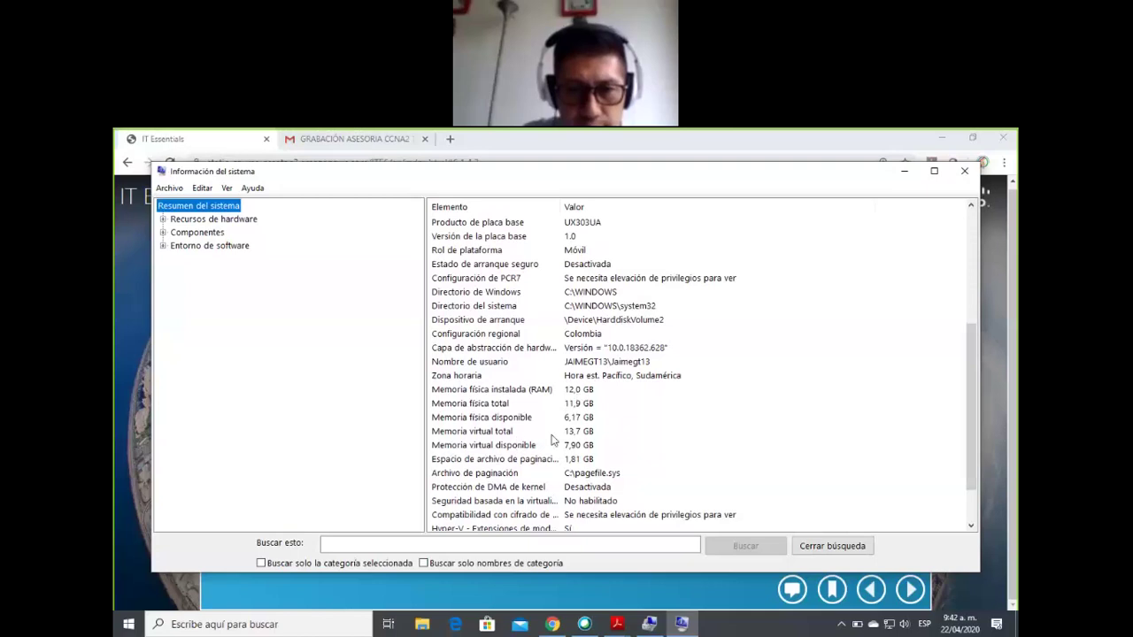
{"action": "scroll", "coordinate": [554, 439], "scroll_direction": "down", "scroll_amount": 1}
{"action": "scroll", "coordinate": [579, 426], "scroll_direction": "down", "scroll_amount": 1}
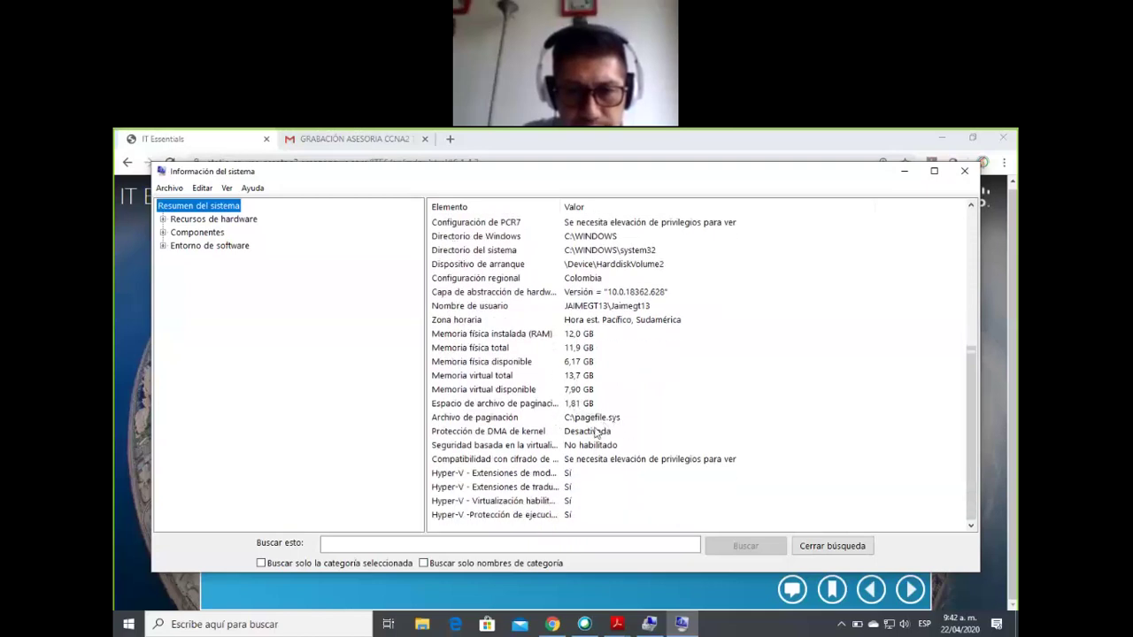
{"action": "scroll", "coordinate": [548, 449], "scroll_direction": "up", "scroll_amount": 1}
{"action": "scroll", "coordinate": [548, 450], "scroll_direction": "up", "scroll_amount": 1}
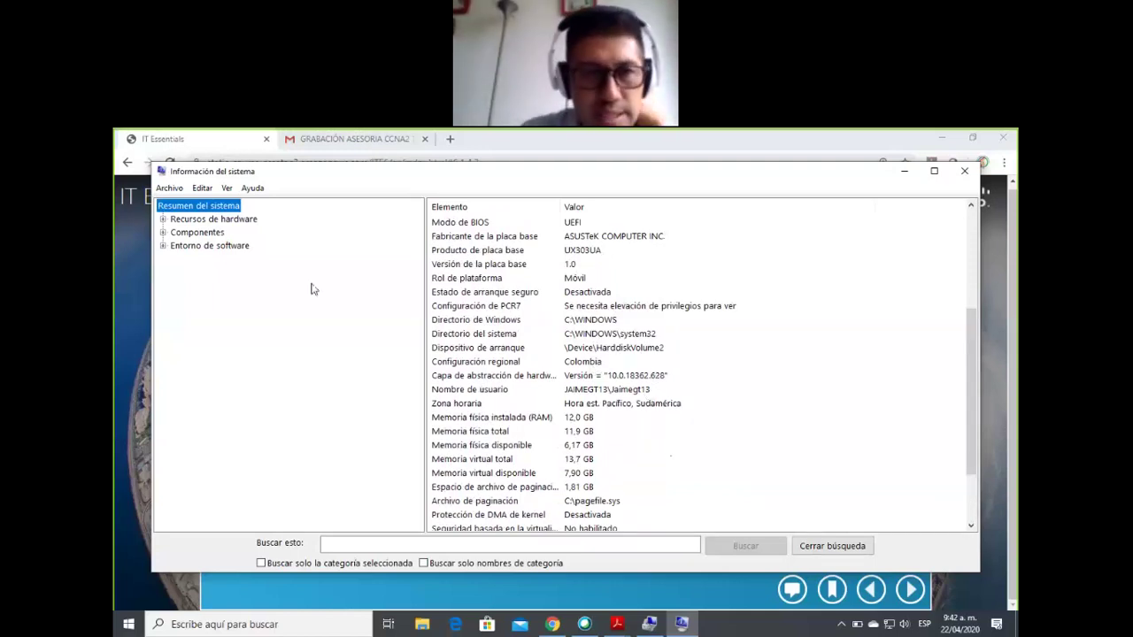
{"action": "left_click", "coordinate": [162, 219]}
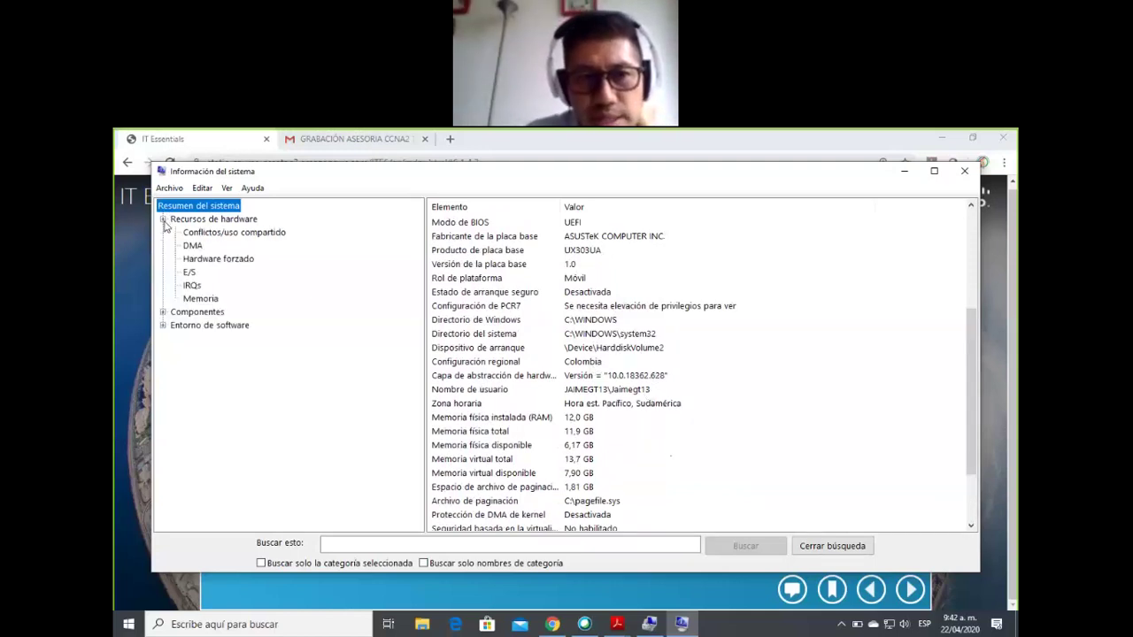
Step: Examine the Memoria assignments under Recursos de hardware from start to end, and collapse that category
{"action": "left_click", "coordinate": [246, 221]}
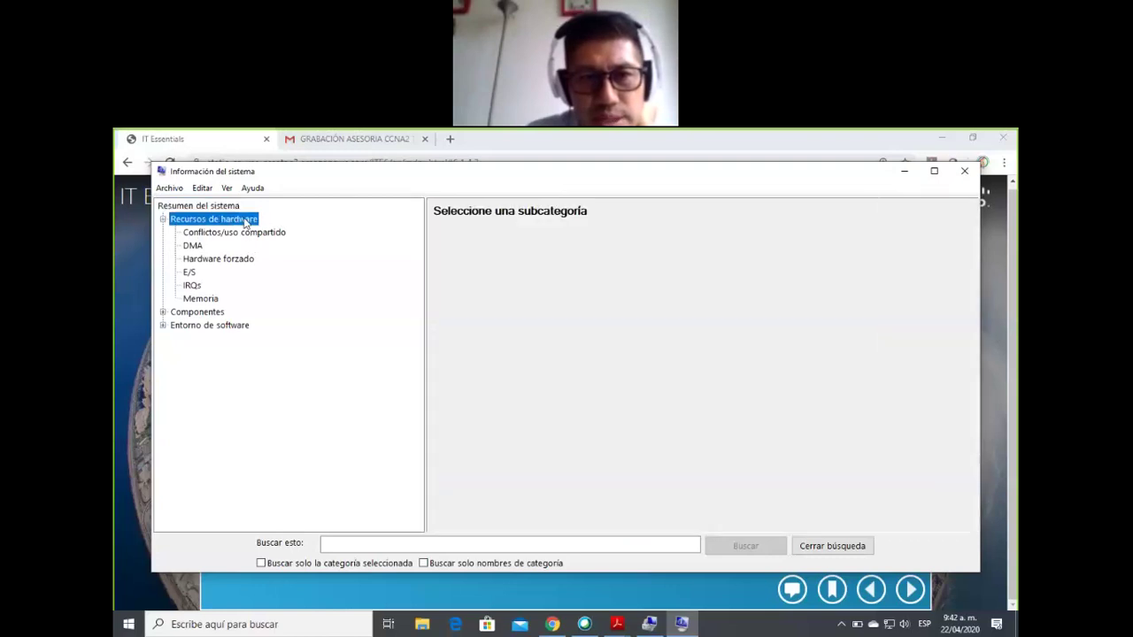
{"action": "left_click", "coordinate": [206, 301]}
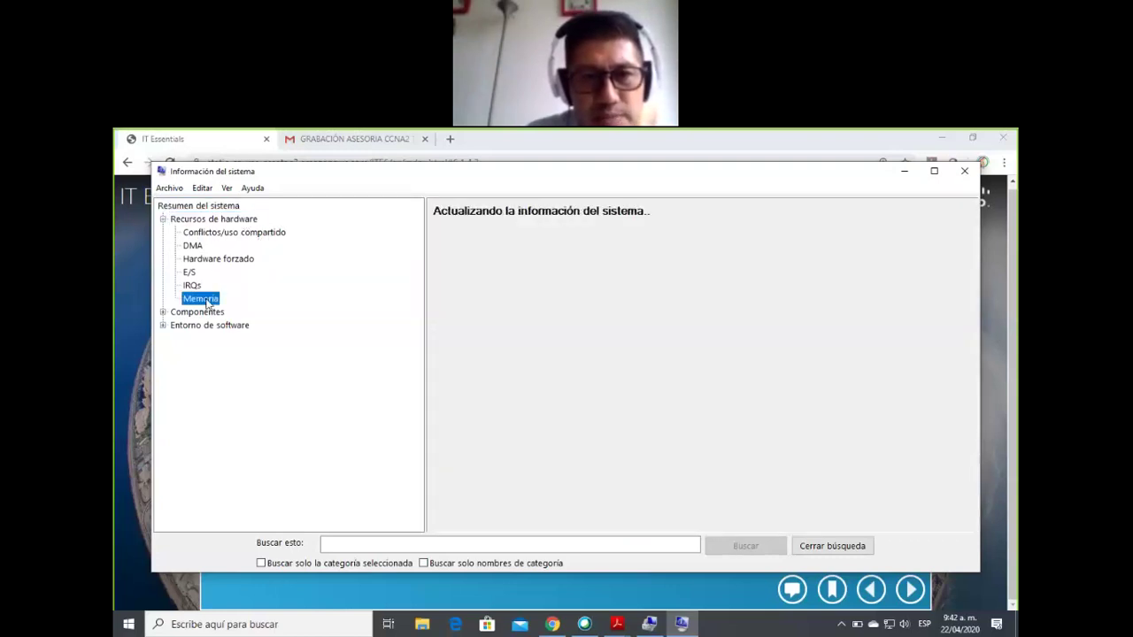
{"action": "scroll", "coordinate": [591, 342], "scroll_direction": "down", "scroll_amount": 5}
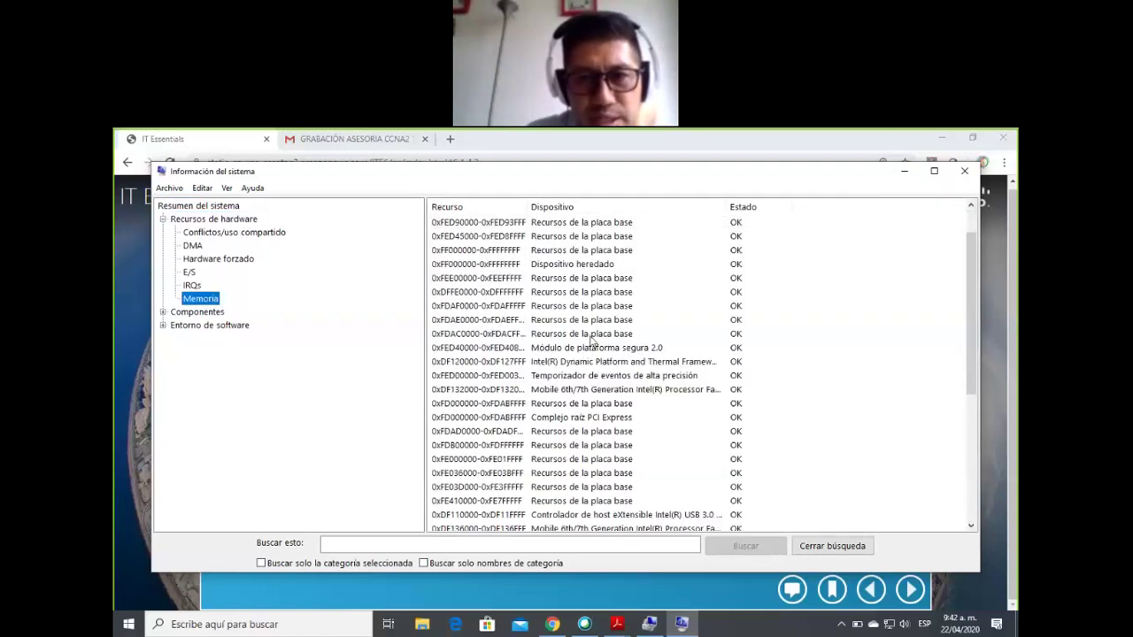
{"action": "scroll", "coordinate": [566, 327], "scroll_direction": "up", "scroll_amount": 7}
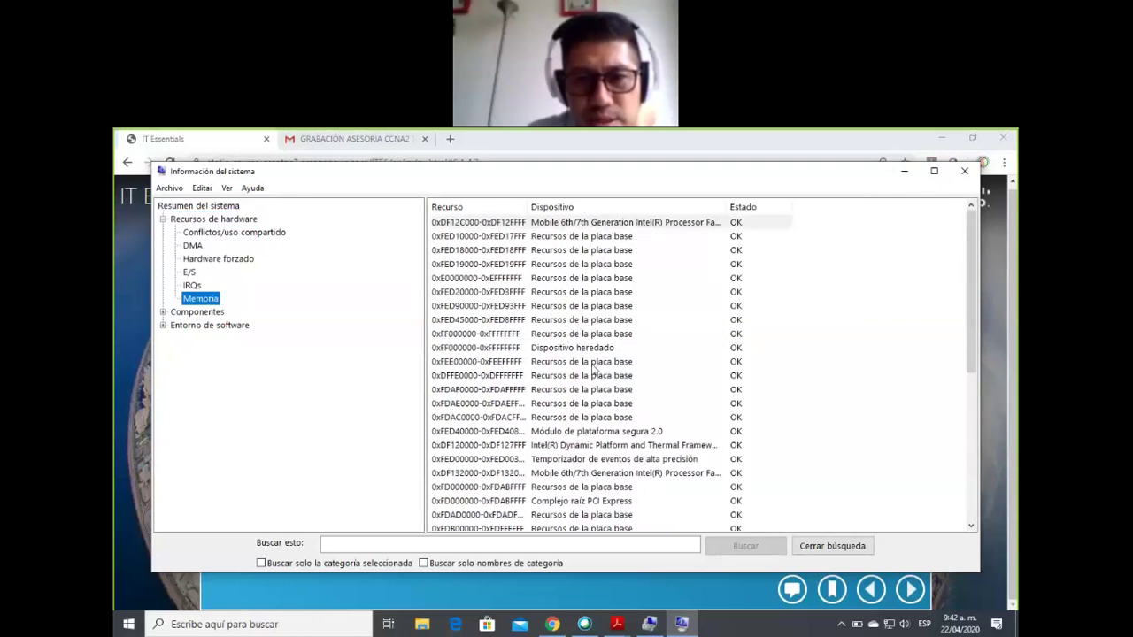
{"action": "scroll", "coordinate": [619, 361], "scroll_direction": "down", "scroll_amount": 7}
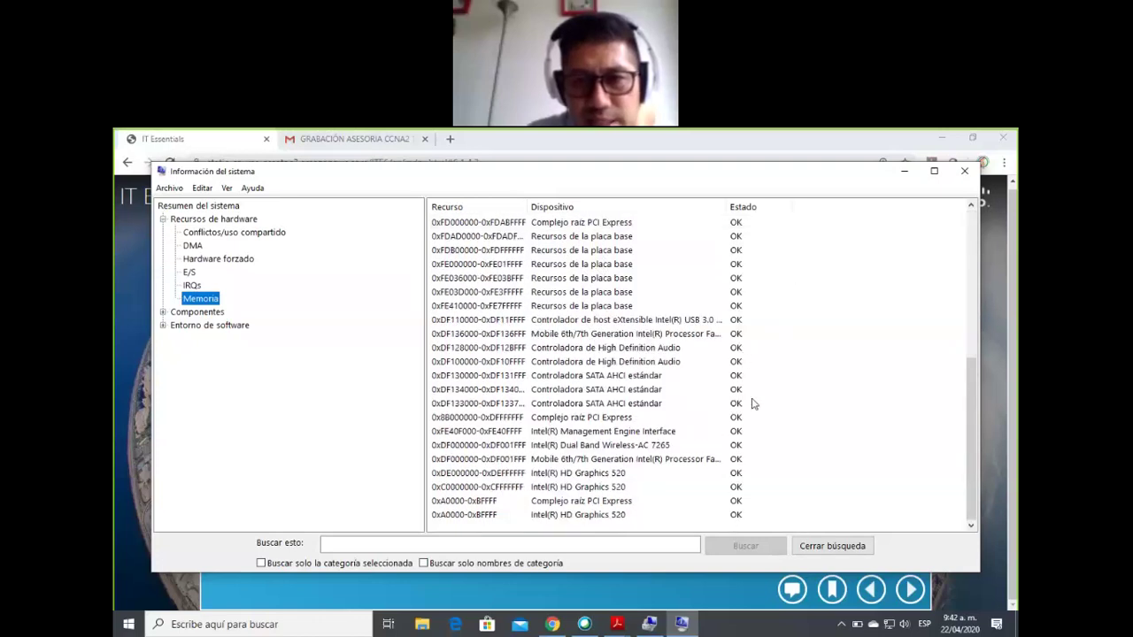
{"action": "scroll", "coordinate": [753, 403], "scroll_direction": "up", "scroll_amount": 7}
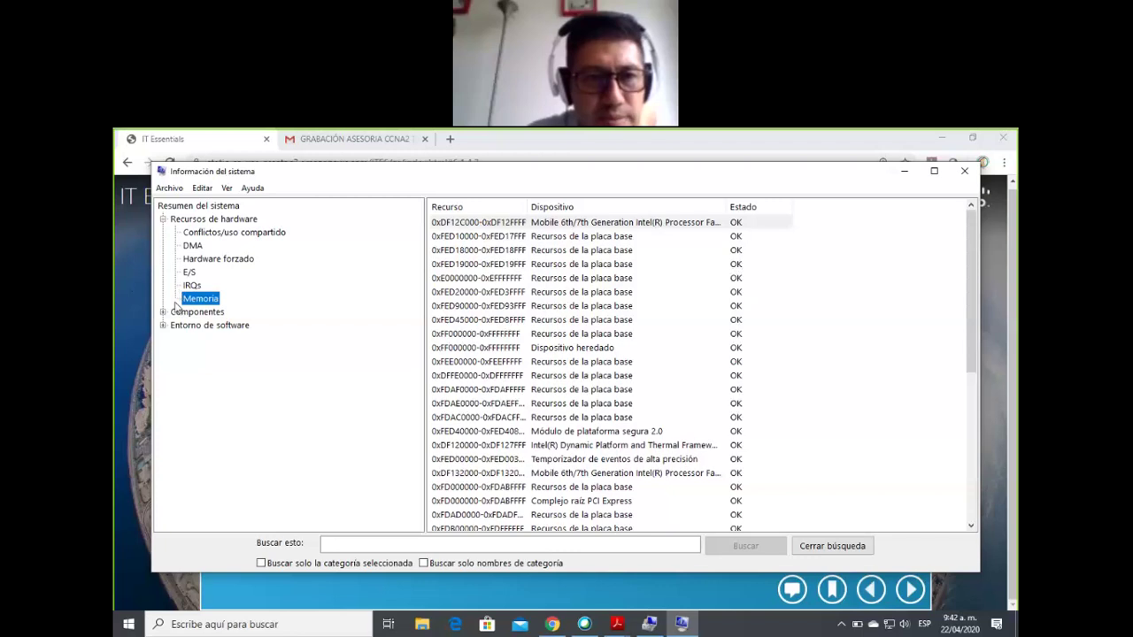
{"action": "left_click", "coordinate": [163, 218]}
Step: Expand Componentes and its Red category, and review the list of network adapters under Adaptador
{"action": "left_click", "coordinate": [163, 233]}
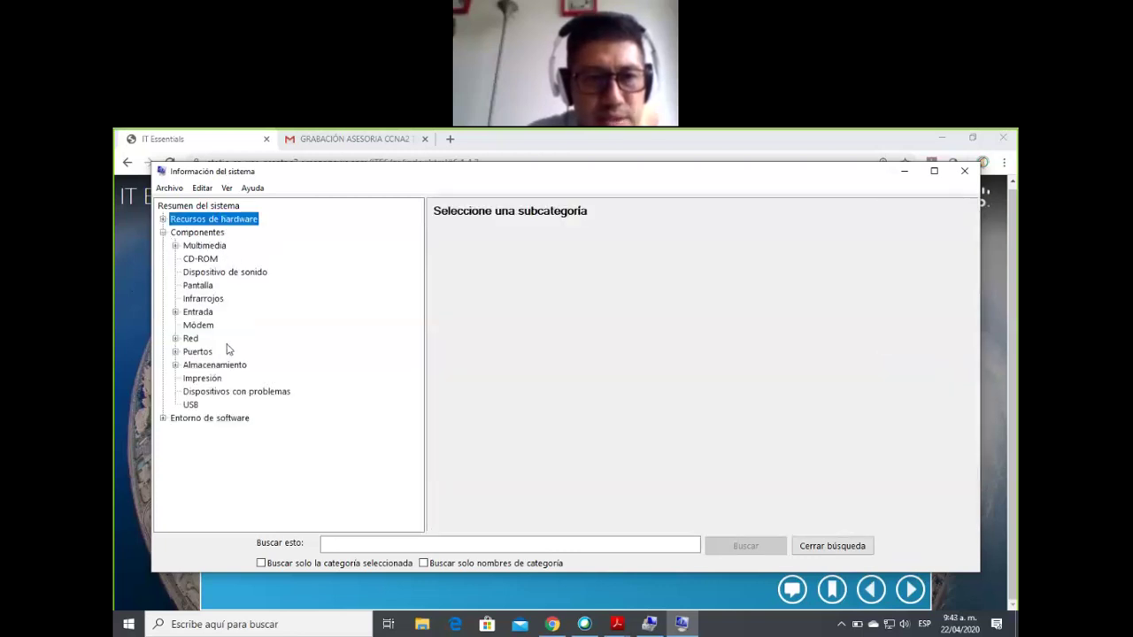
{"action": "left_click", "coordinate": [175, 339]}
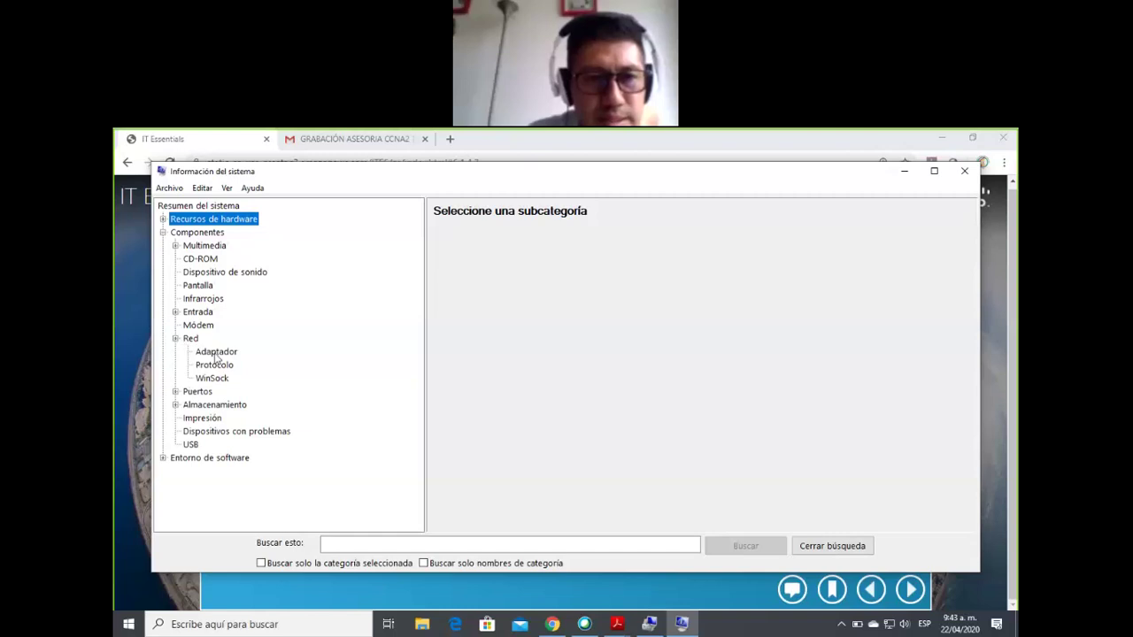
{"action": "left_click", "coordinate": [215, 352]}
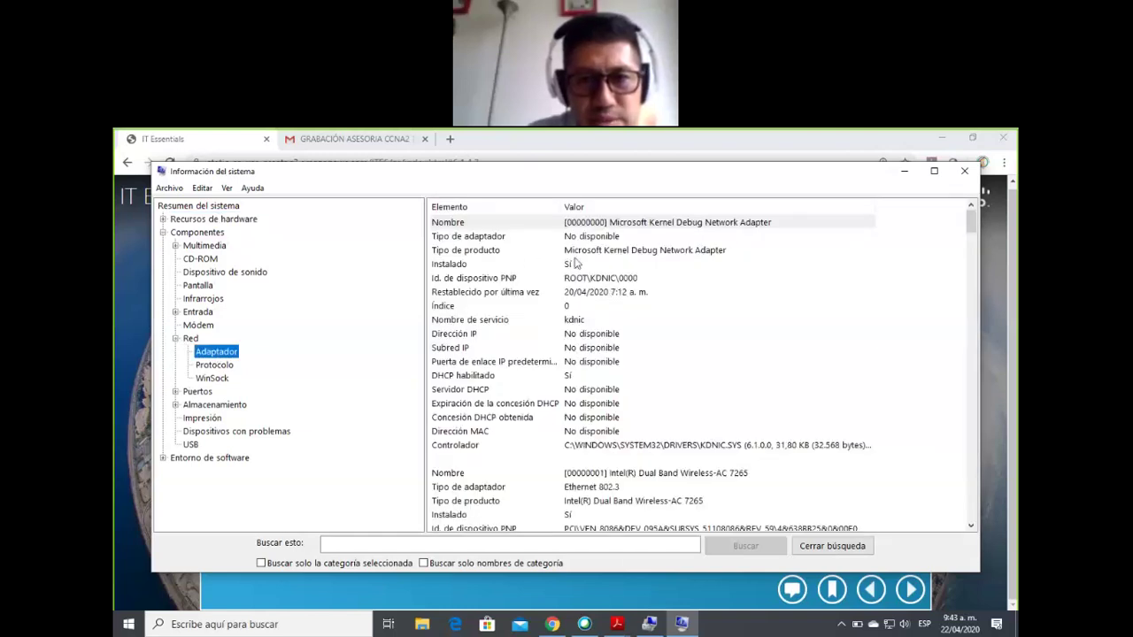
{"action": "scroll", "coordinate": [627, 315], "scroll_direction": "down", "scroll_amount": 6}
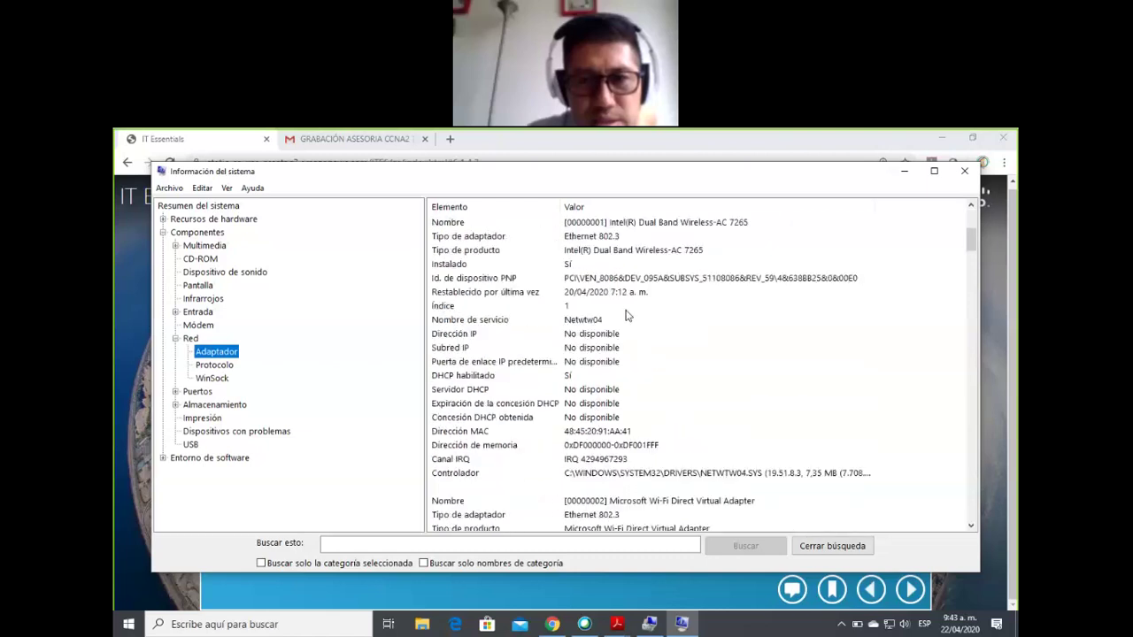
{"action": "scroll", "coordinate": [630, 325], "scroll_direction": "down", "scroll_amount": 15}
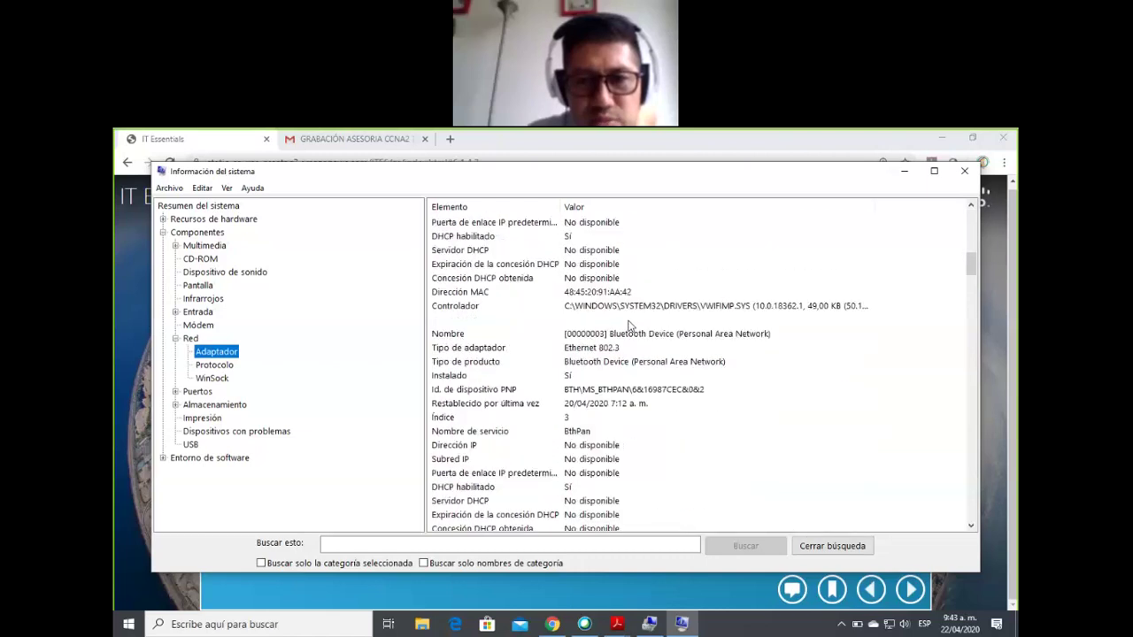
{"action": "scroll", "coordinate": [629, 325], "scroll_direction": "down", "scroll_amount": 15}
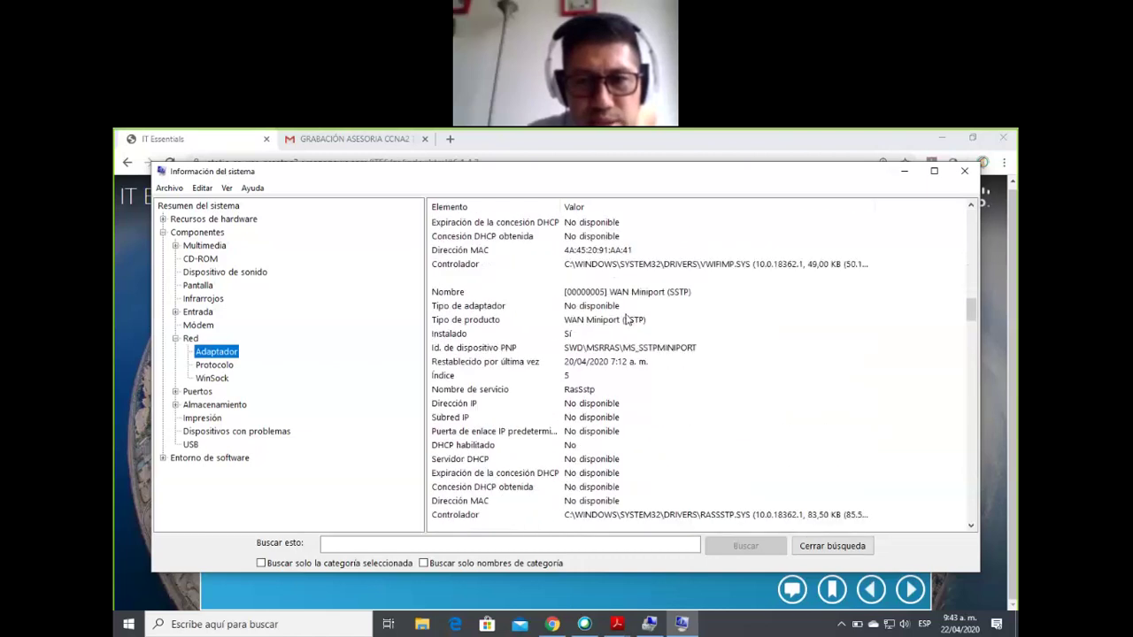
{"action": "scroll", "coordinate": [625, 323], "scroll_direction": "down", "scroll_amount": 5}
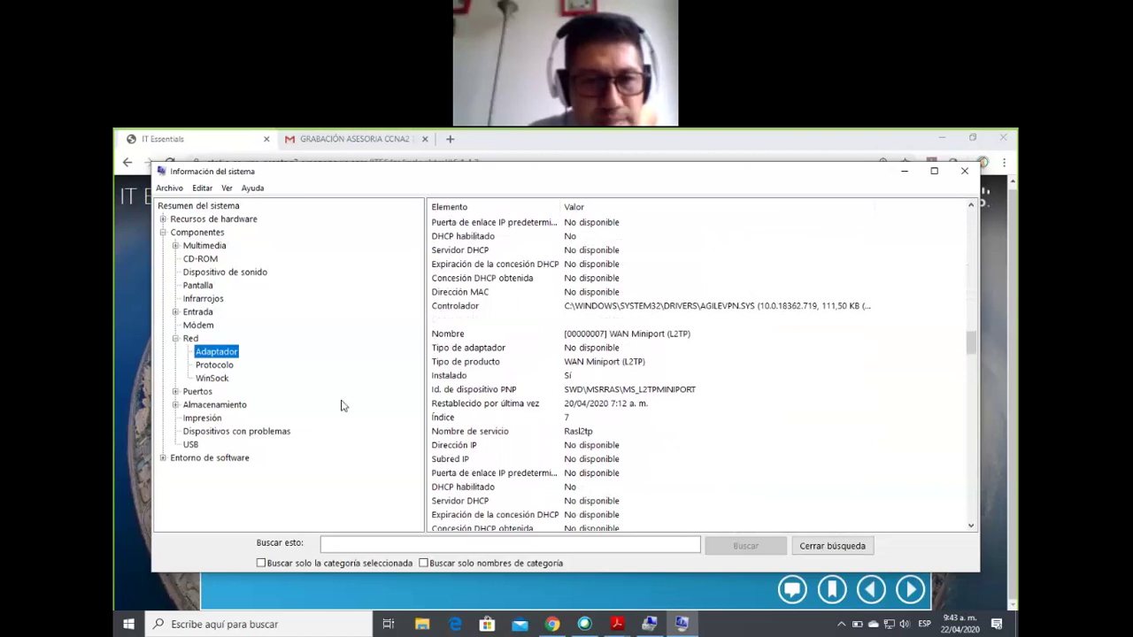
Step: Collapse Red, expand Almacenamiento, and examine the Discos details down to the last partition
{"action": "left_click", "coordinate": [175, 339]}
{"action": "left_click", "coordinate": [175, 364]}
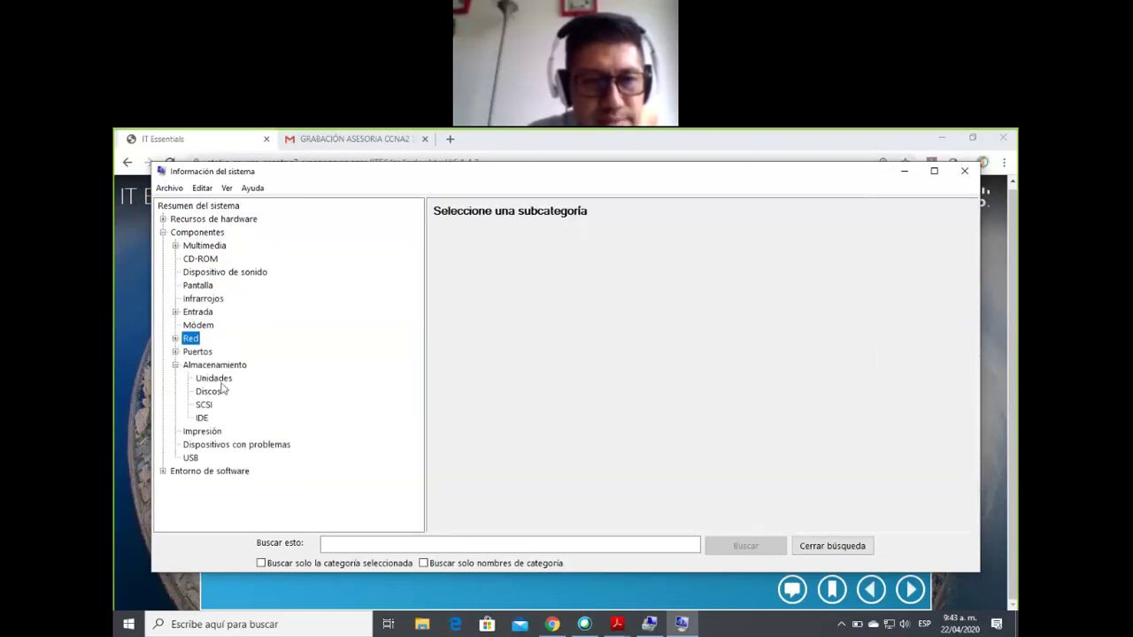
{"action": "left_click", "coordinate": [208, 391]}
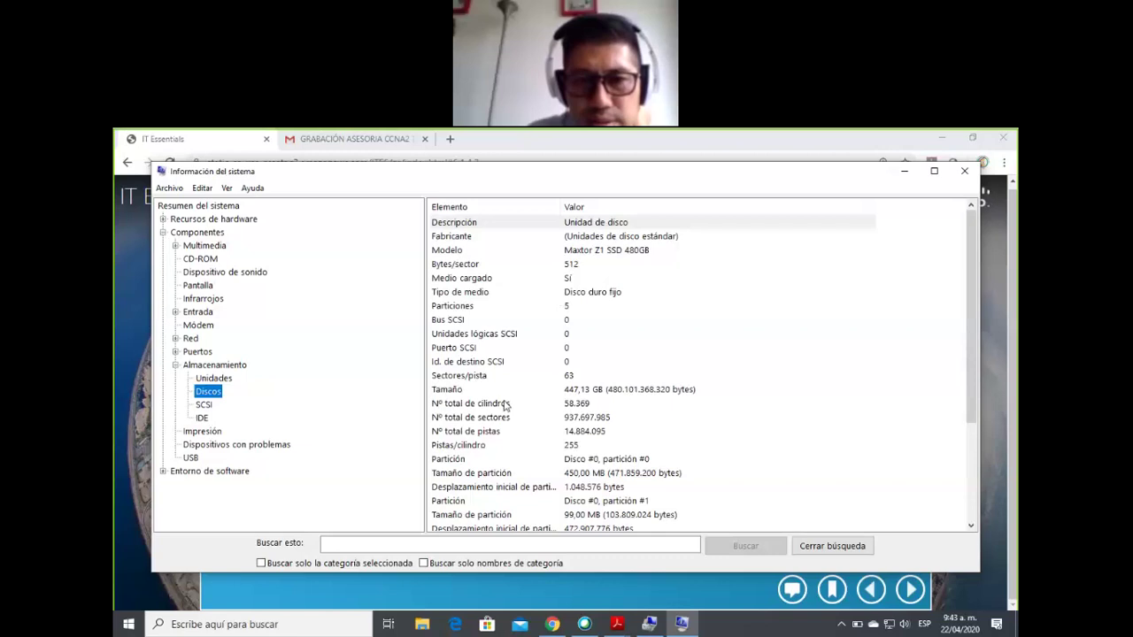
{"action": "scroll", "coordinate": [640, 420], "scroll_direction": "down", "scroll_amount": 1}
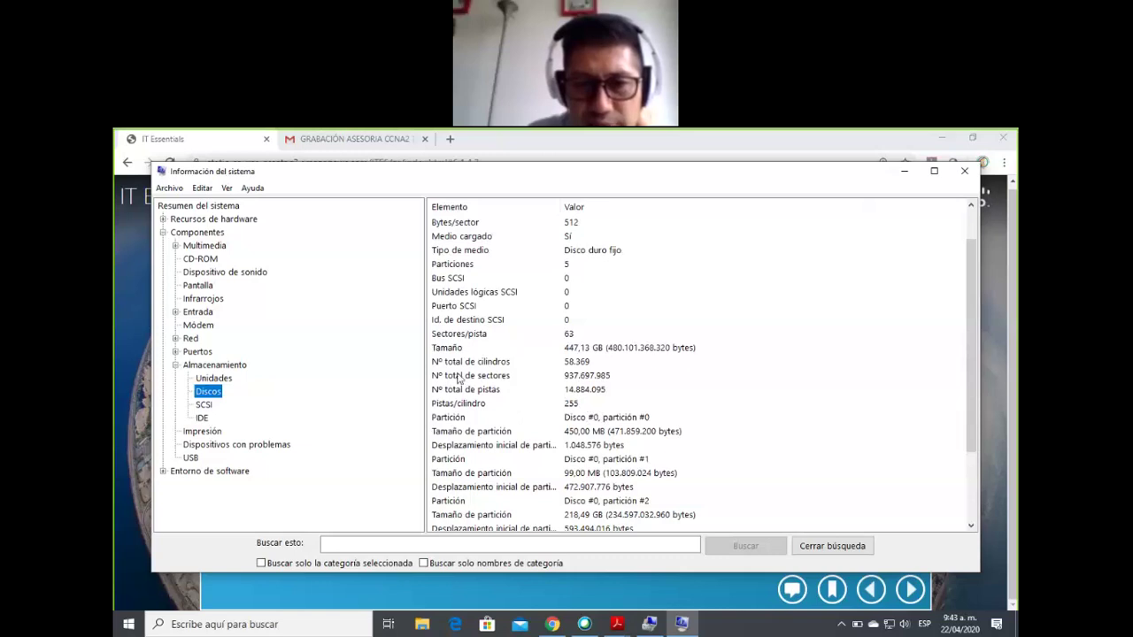
{"action": "scroll", "coordinate": [567, 453], "scroll_direction": "down", "scroll_amount": 1}
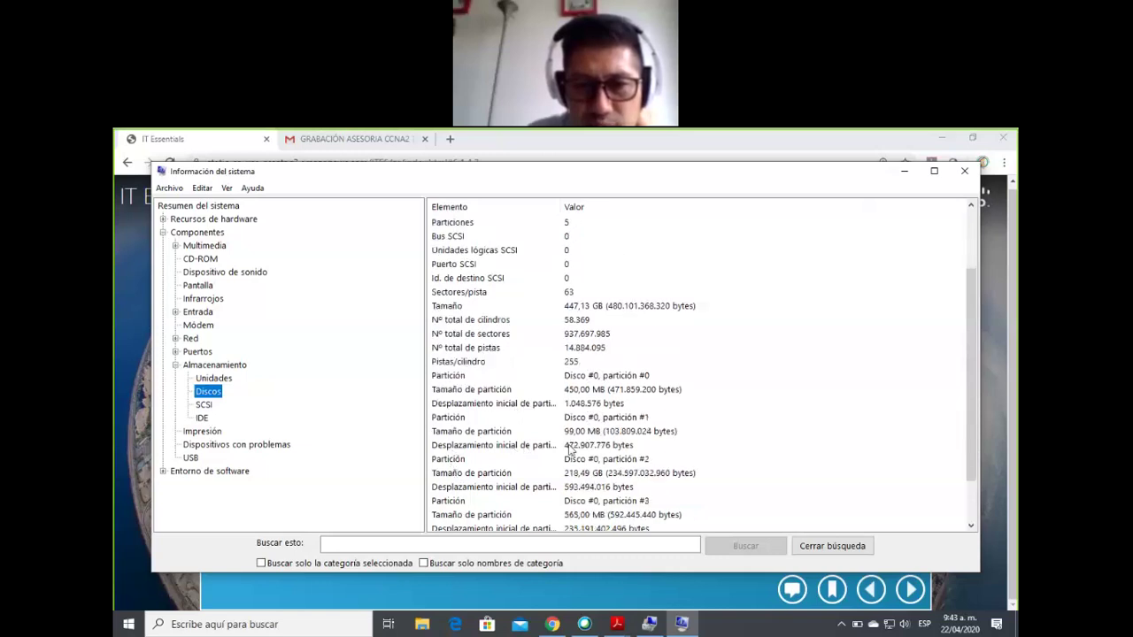
{"action": "scroll", "coordinate": [615, 431], "scroll_direction": "down", "scroll_amount": 2}
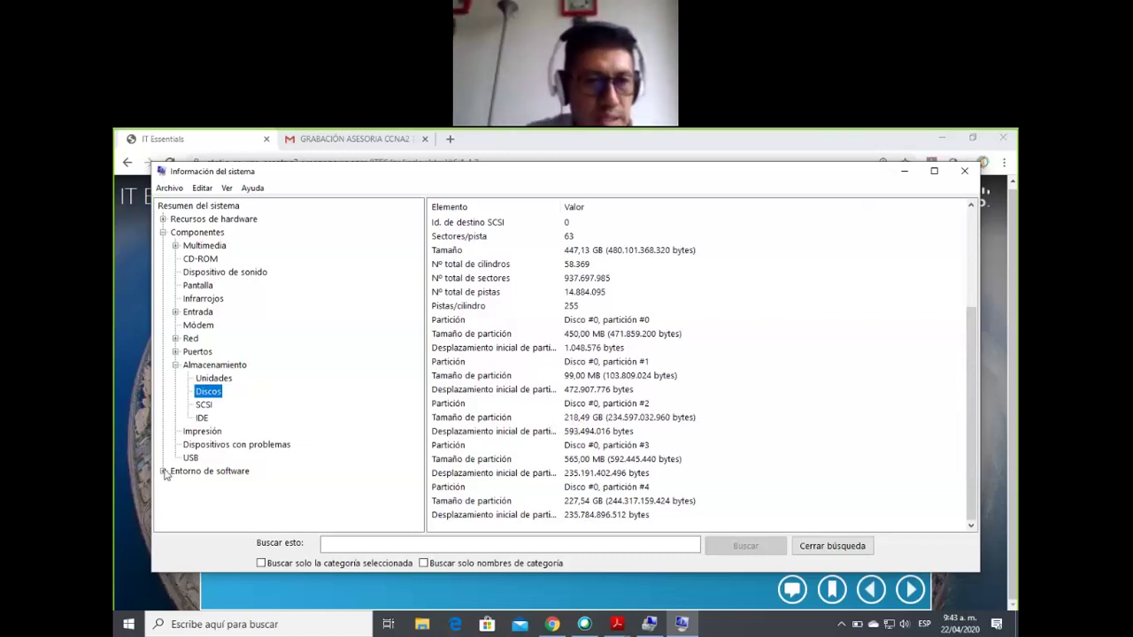
Step: Look over Controladores de sistema and Informe de errores de Windows under Entorno de software, and close Información del sistema
{"action": "left_click", "coordinate": [163, 232]}
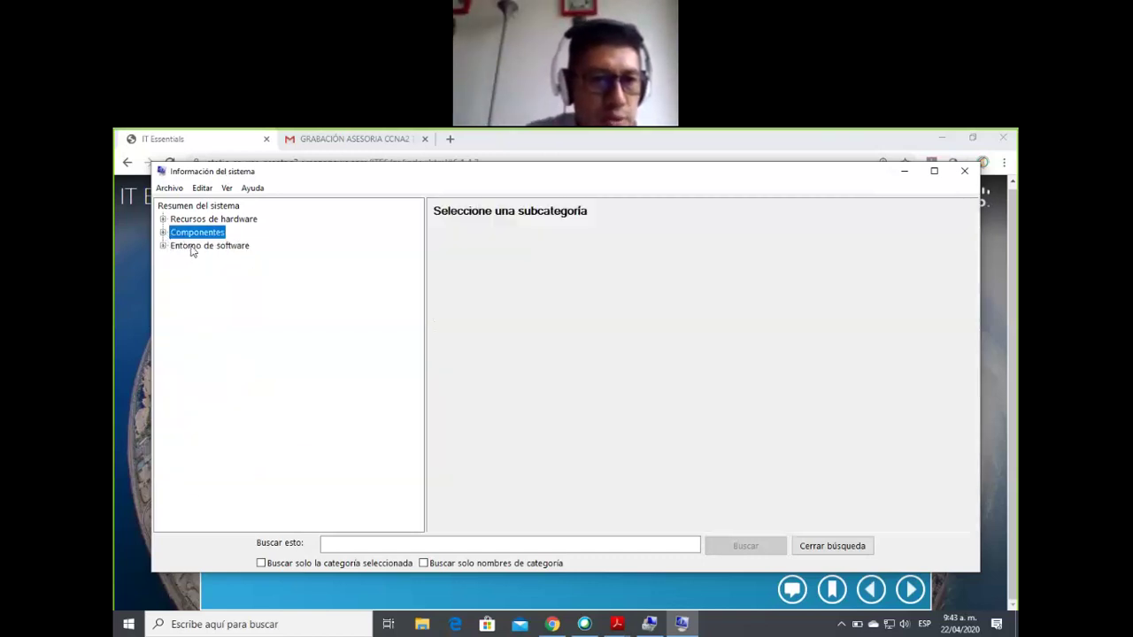
{"action": "left_click", "coordinate": [173, 247]}
{"action": "left_click", "coordinate": [162, 247]}
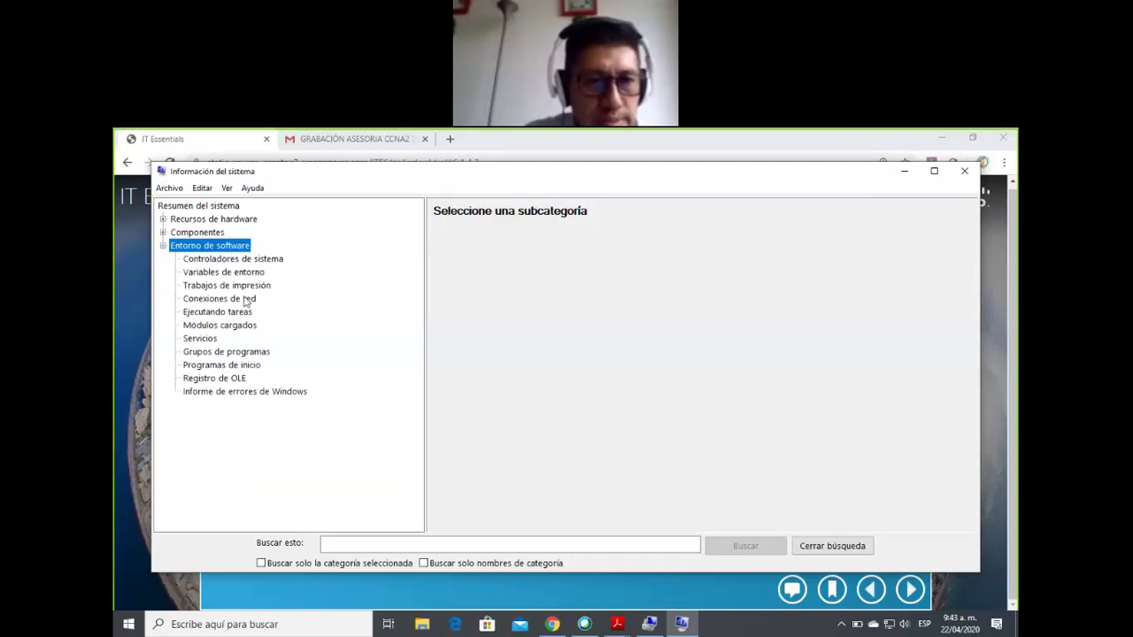
{"action": "left_click", "coordinate": [240, 260]}
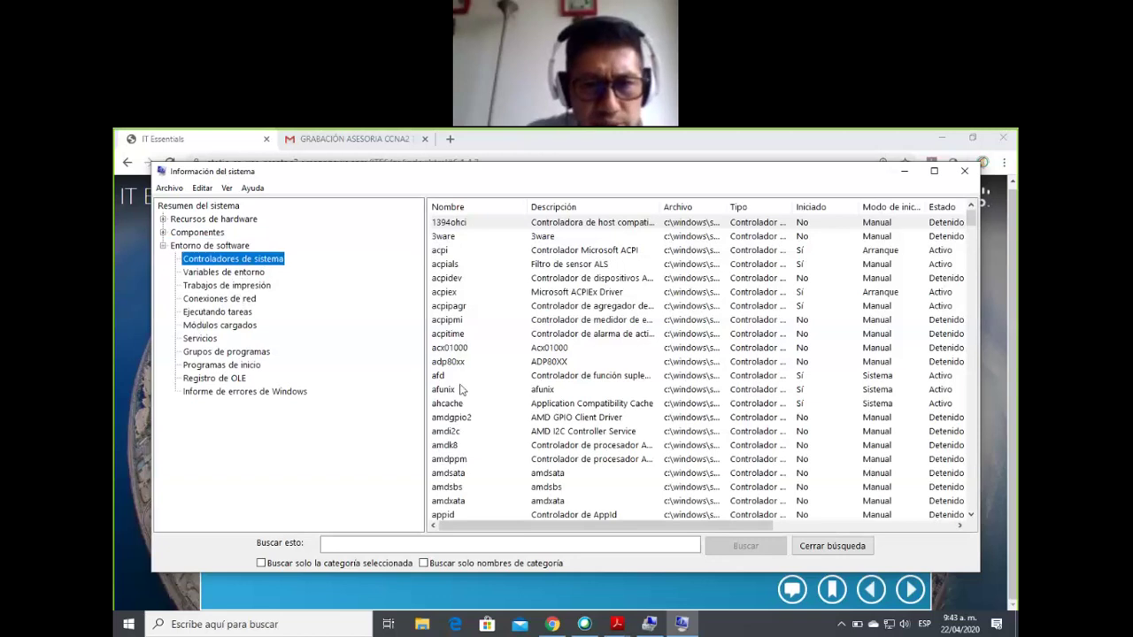
{"action": "scroll", "coordinate": [561, 326], "scroll_direction": "down", "scroll_amount": 12}
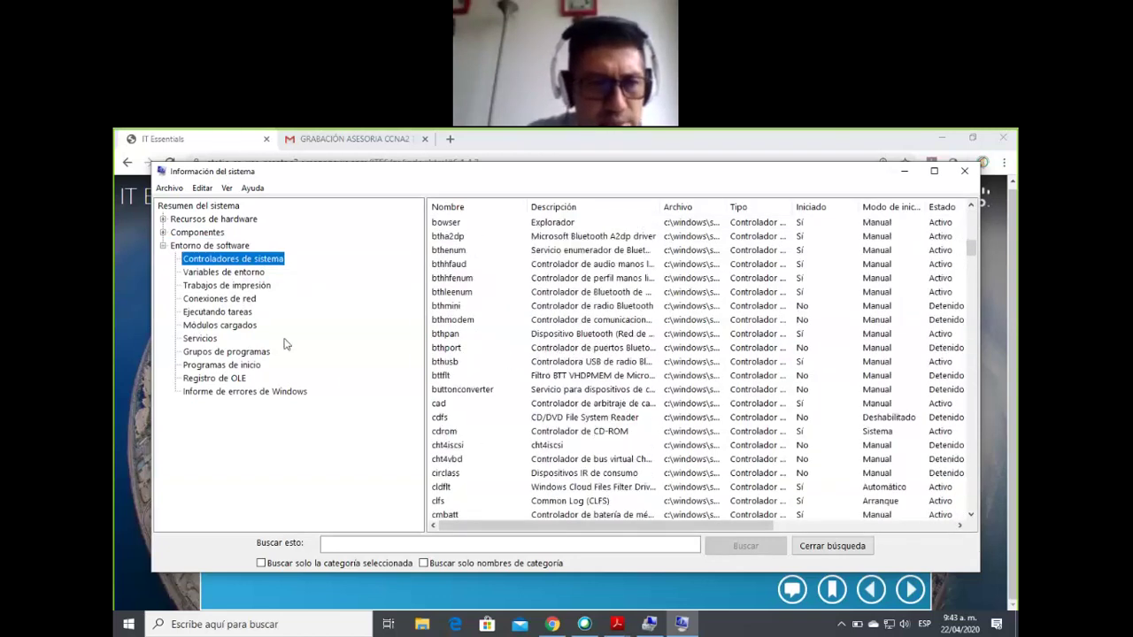
{"action": "left_click", "coordinate": [284, 394]}
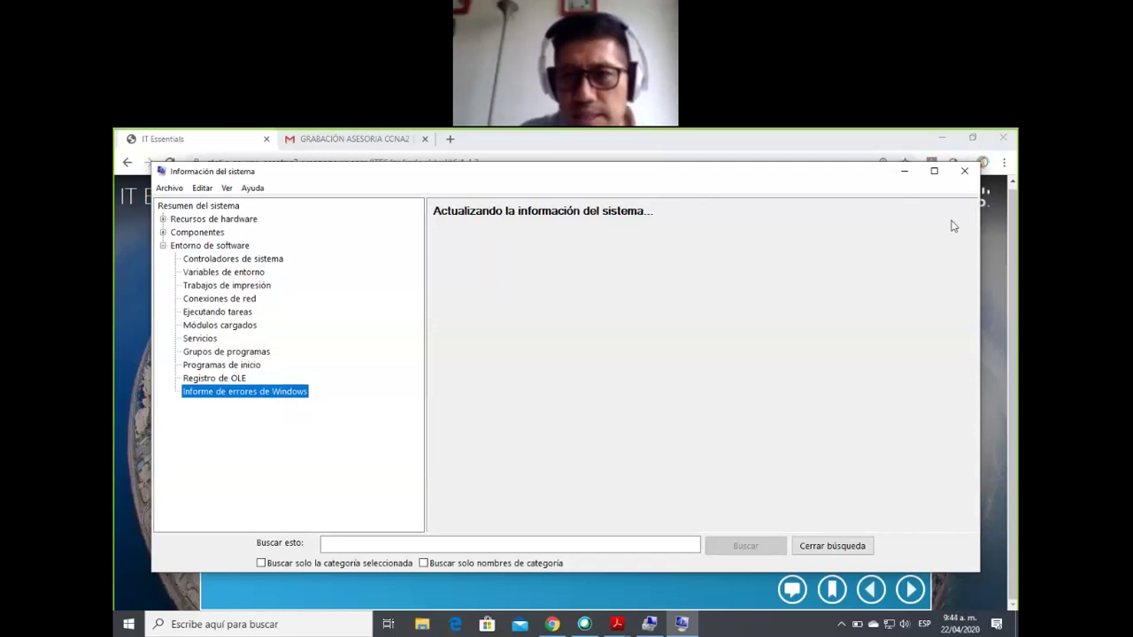
{"action": "left_click", "coordinate": [964, 172]}
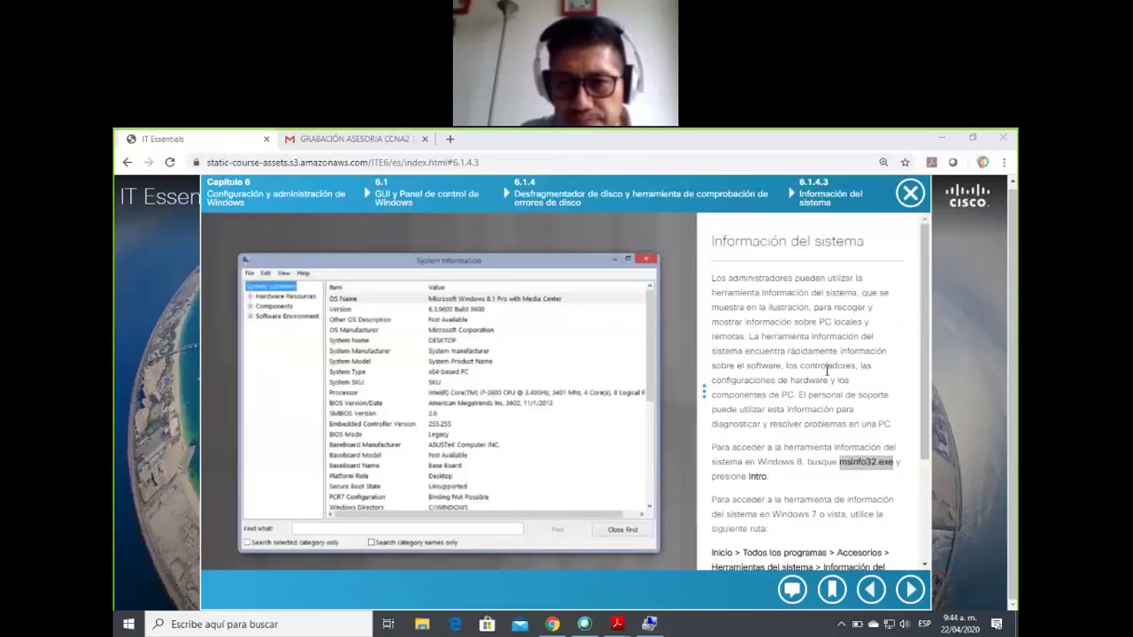
Step: Advance the course to page 6.1.4.4 and switch to the 6.1.4.4 Lab - Manage System Files PDF in Adobe Acrobat Reader
{"action": "left_click", "coordinate": [910, 589]}
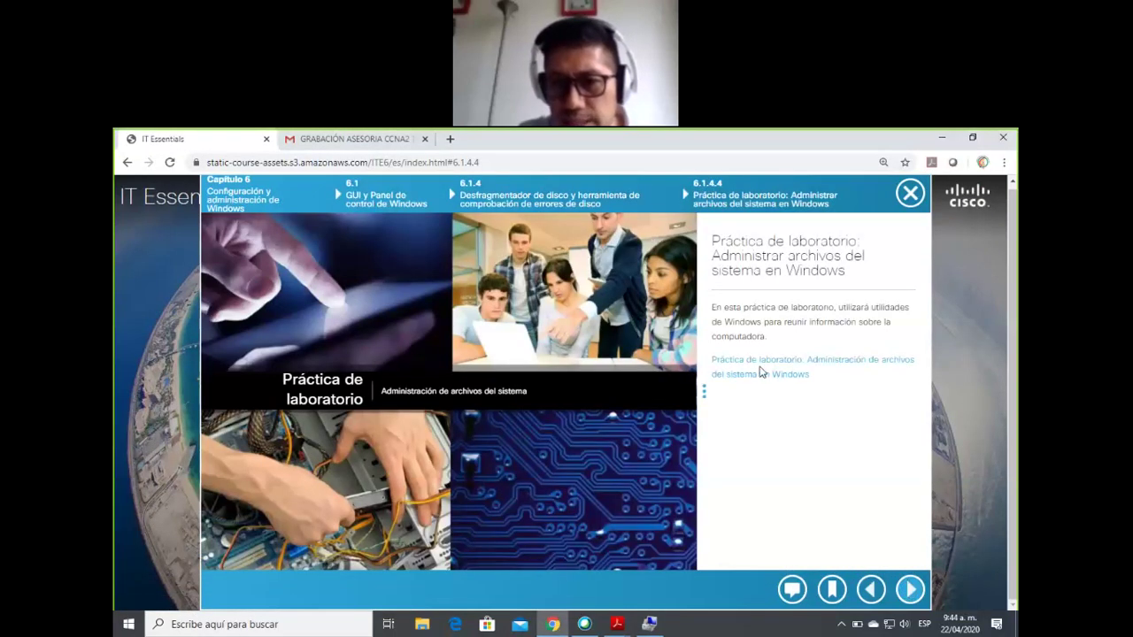
{"action": "mouse_move", "coordinate": [619, 624]}
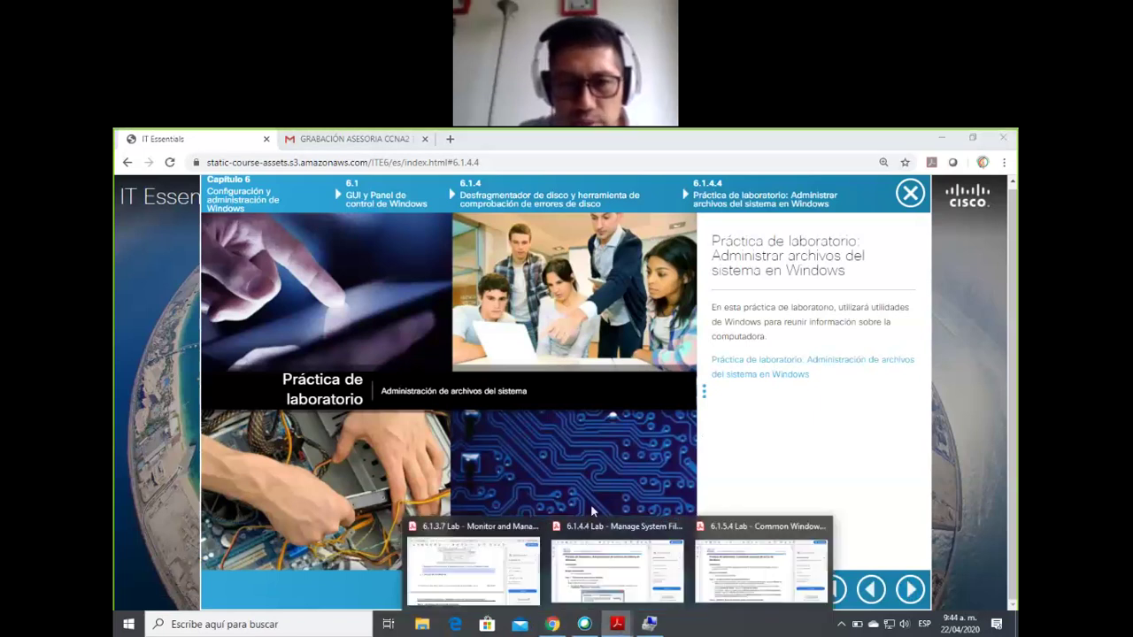
{"action": "left_click", "coordinate": [617, 567]}
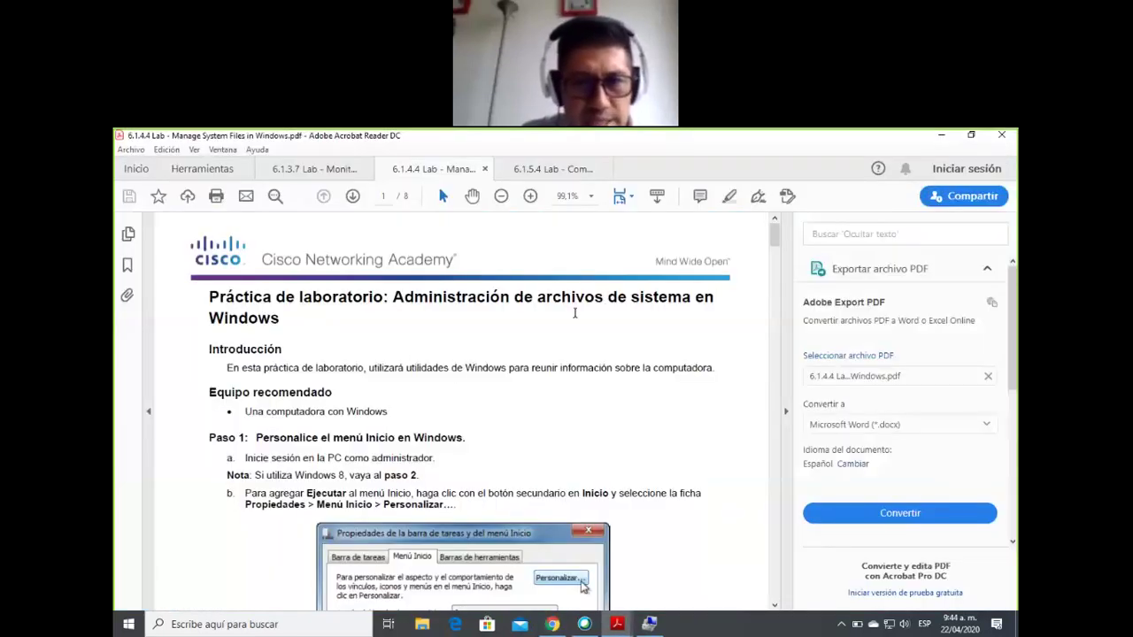
Step: Read lab steps 1 and 2, pointing out the BIOS version, physical memory and DMA channel answer fields without filling them in
{"action": "scroll", "coordinate": [571, 376], "scroll_direction": "down", "scroll_amount": 3}
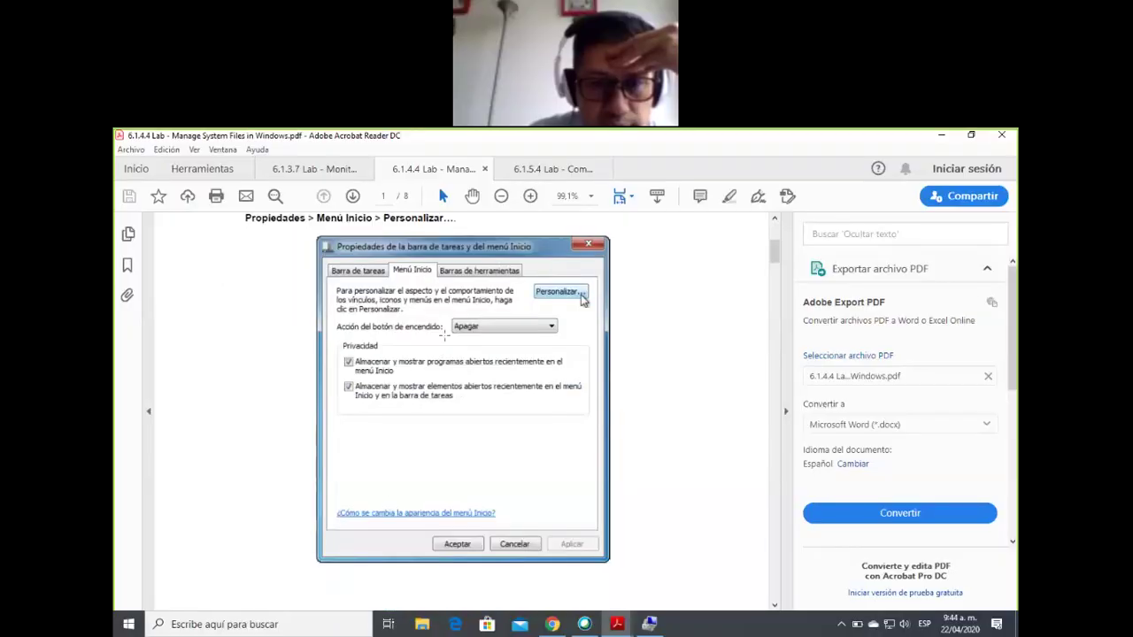
{"action": "scroll", "coordinate": [440, 352], "scroll_direction": "down", "scroll_amount": 10}
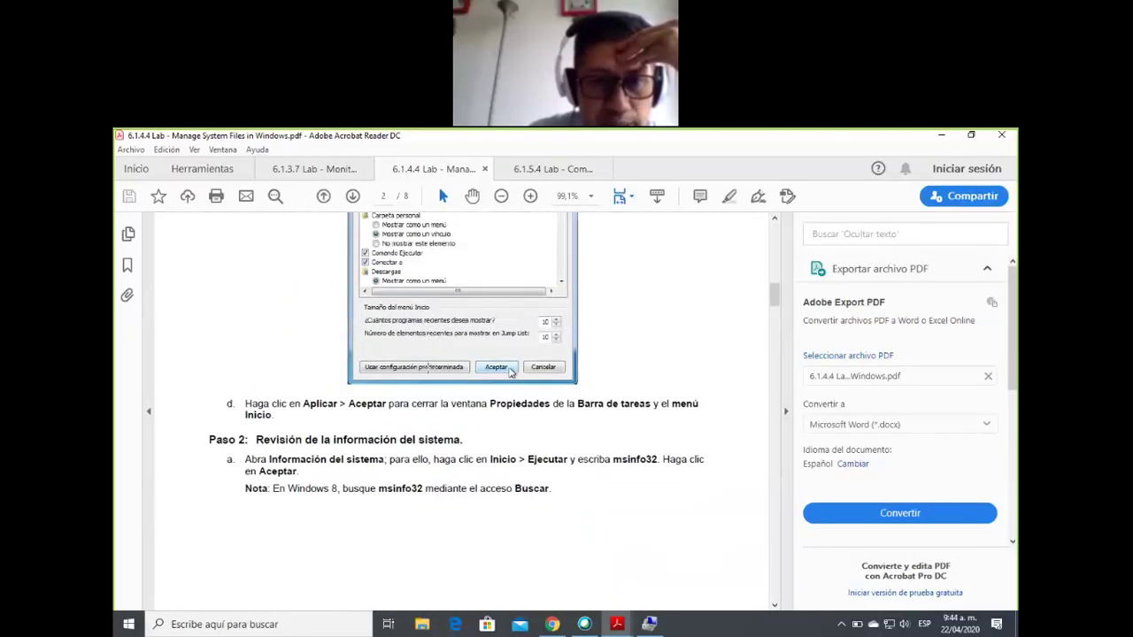
{"action": "scroll", "coordinate": [510, 372], "scroll_direction": "down", "scroll_amount": 10}
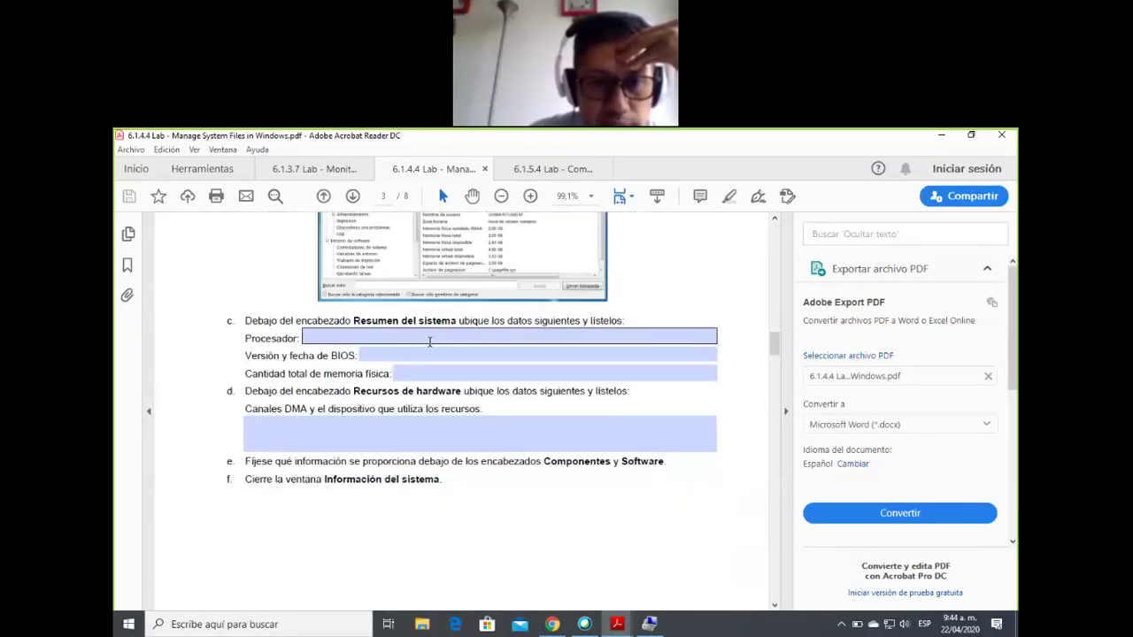
{"action": "scroll", "coordinate": [425, 340], "scroll_direction": "up", "scroll_amount": 3}
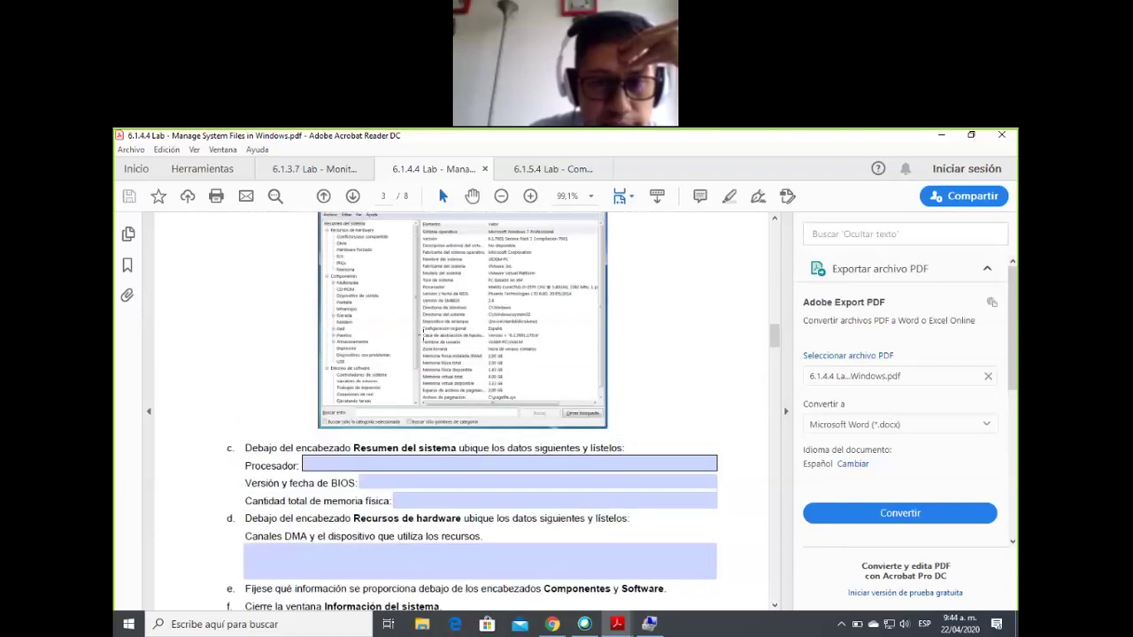
{"action": "scroll", "coordinate": [423, 336], "scroll_direction": "up", "scroll_amount": 2}
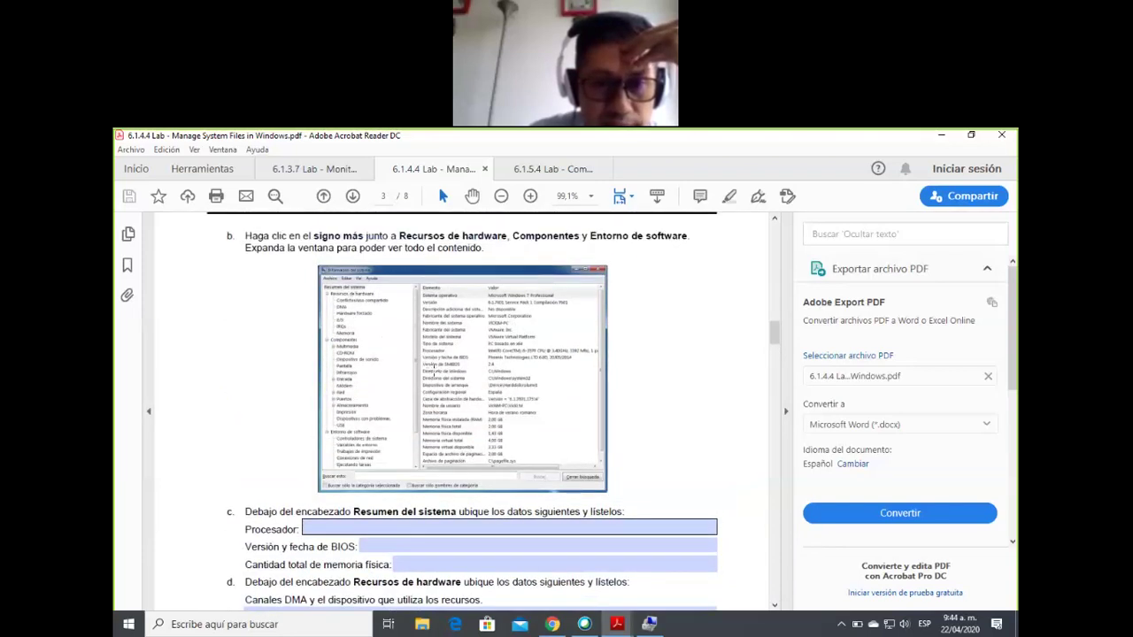
{"action": "scroll", "coordinate": [432, 373], "scroll_direction": "down", "scroll_amount": 3}
{"action": "left_click", "coordinate": [394, 356]}
{"action": "left_click", "coordinate": [480, 374]}
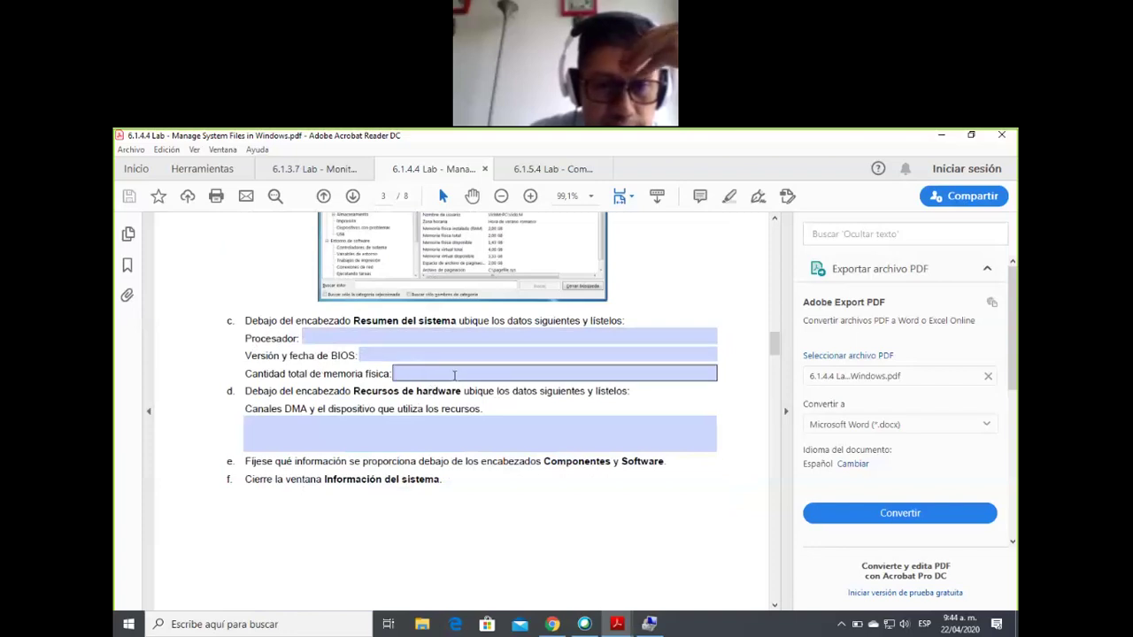
{"action": "left_click", "coordinate": [467, 423]}
Step: Skim the rest of the 6.1.4.4 lab, from step 3 through the DirectX diagnostics in step 4 to the closing instruction on page 7
{"action": "scroll", "coordinate": [389, 426], "scroll_direction": "down", "scroll_amount": 6}
{"action": "scroll", "coordinate": [371, 407], "scroll_direction": "down", "scroll_amount": 18}
{"action": "scroll", "coordinate": [397, 422], "scroll_direction": "down", "scroll_amount": 9}
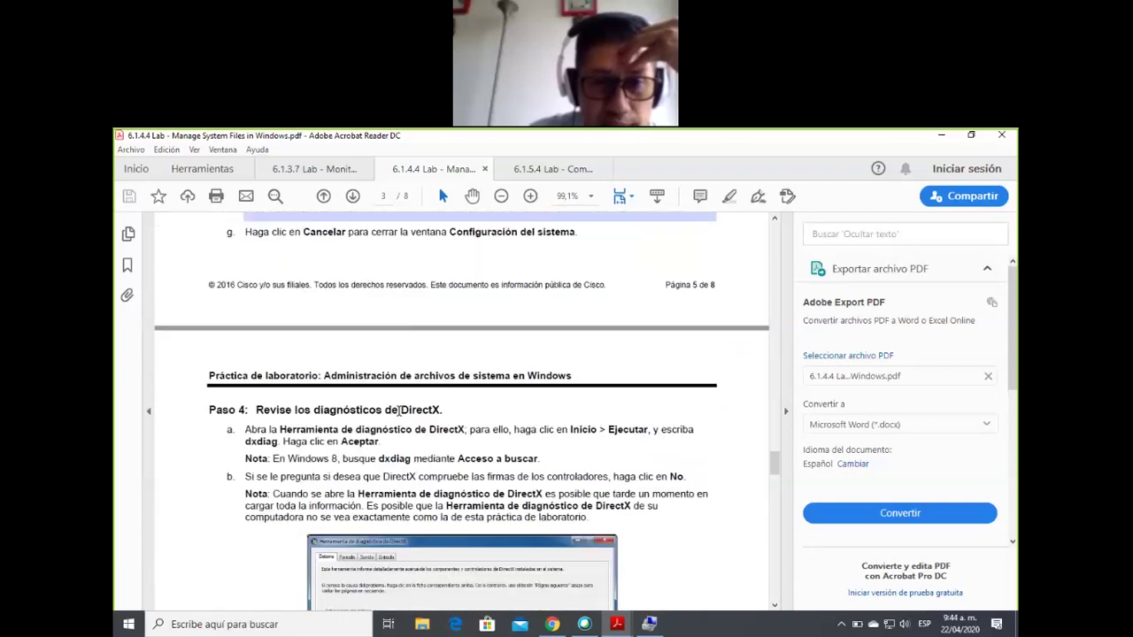
{"action": "scroll", "coordinate": [399, 409], "scroll_direction": "down", "scroll_amount": 8}
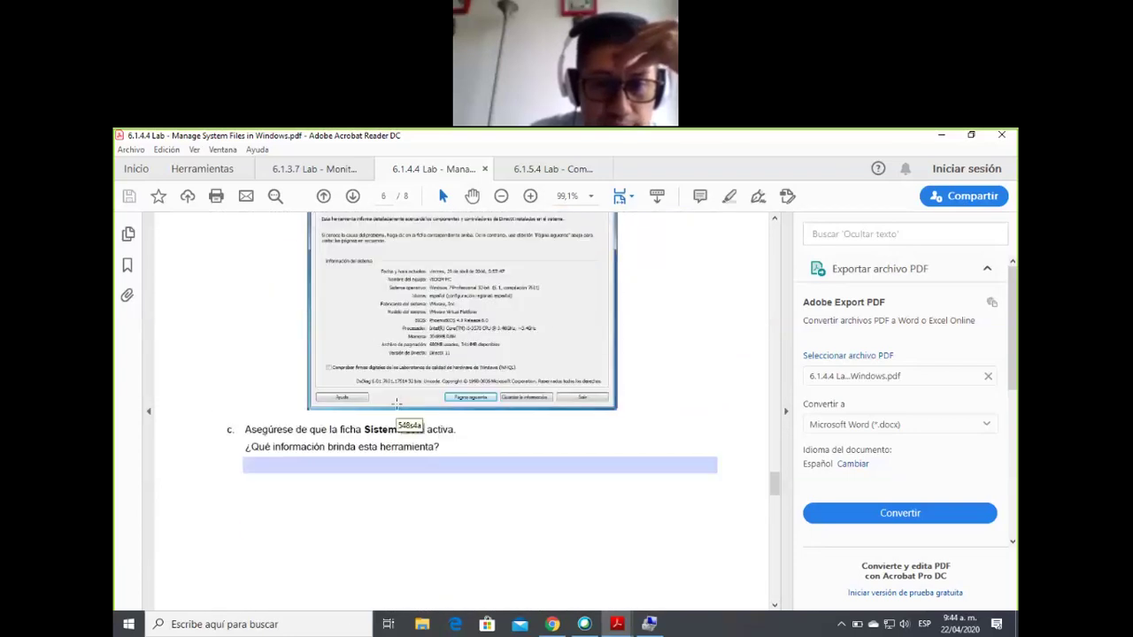
{"action": "scroll", "coordinate": [397, 404], "scroll_direction": "down", "scroll_amount": 12}
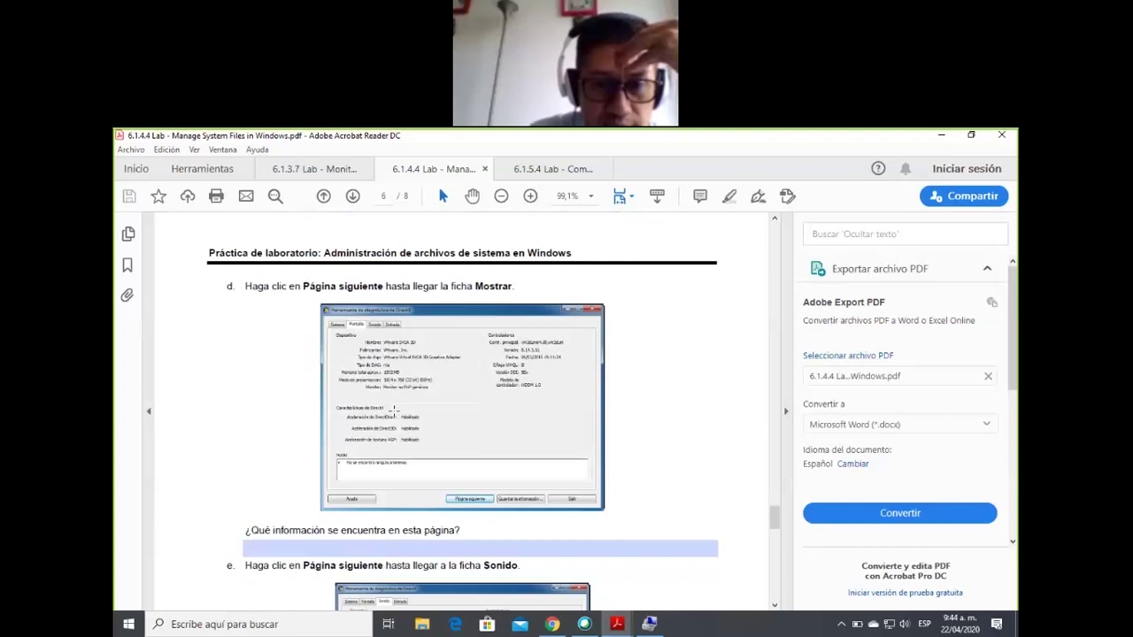
{"action": "scroll", "coordinate": [394, 410], "scroll_direction": "down", "scroll_amount": 5}
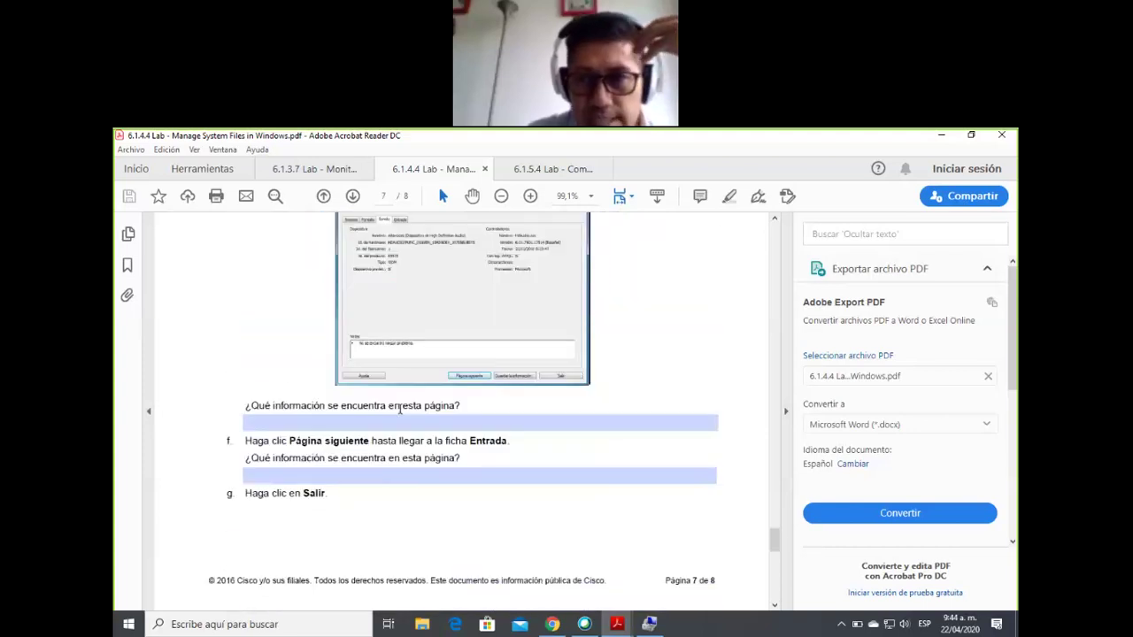
Step: Switch back to the IT Essentials course in Chrome, advance to page 6.1.5.1, and read the text on Windows CLI commands
{"action": "left_click", "coordinate": [941, 134]}
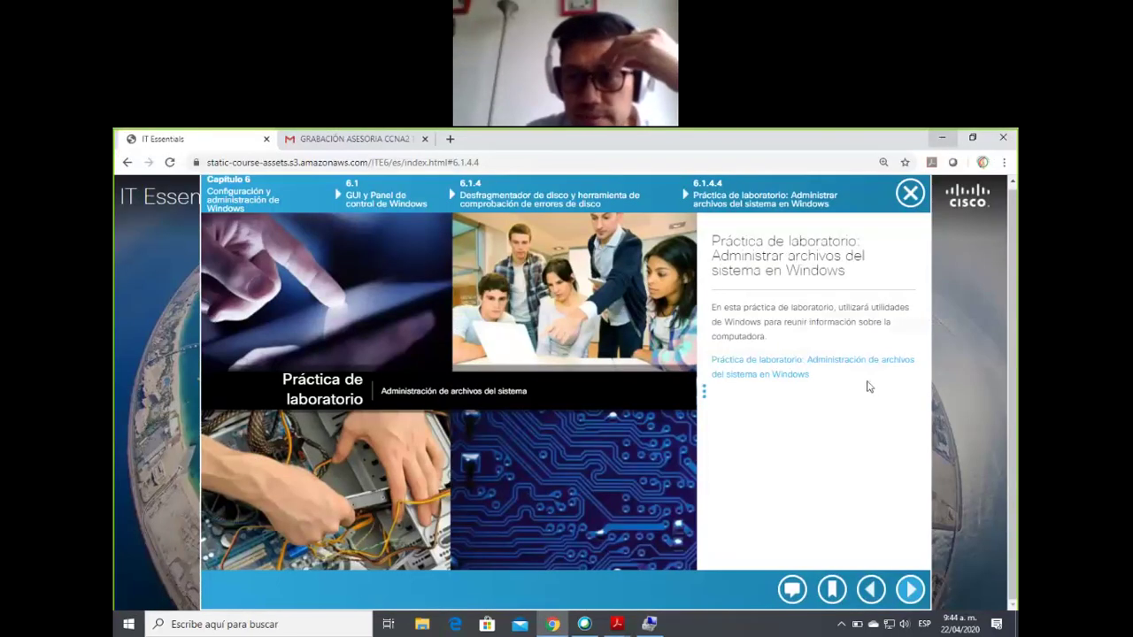
{"action": "left_click", "coordinate": [912, 590]}
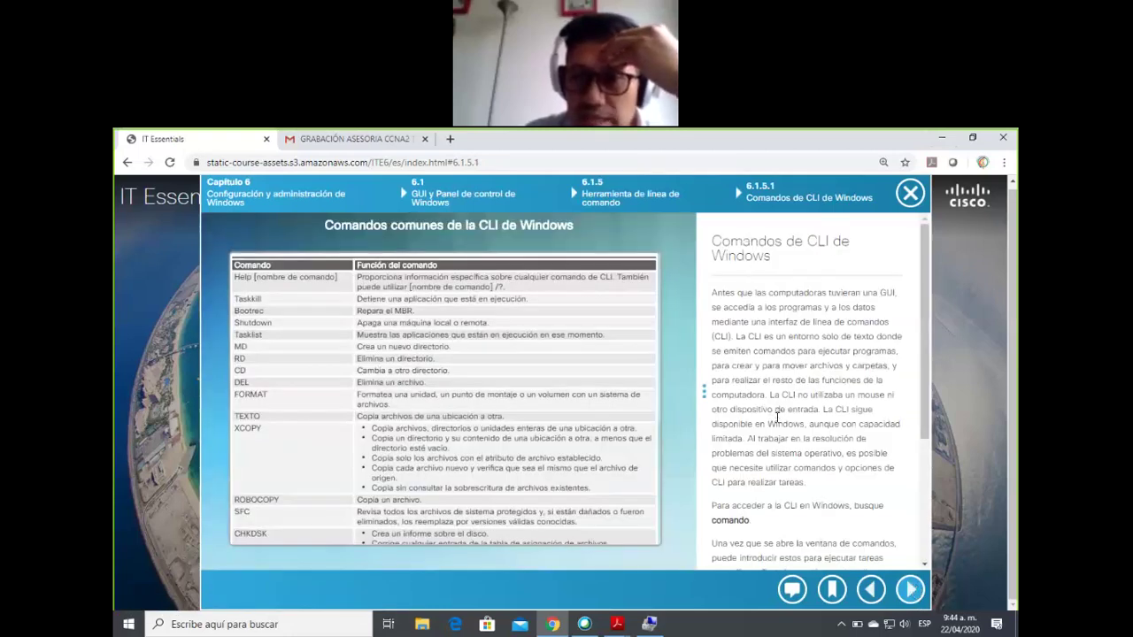
{"action": "scroll", "coordinate": [777, 414], "scroll_direction": "down", "scroll_amount": 3}
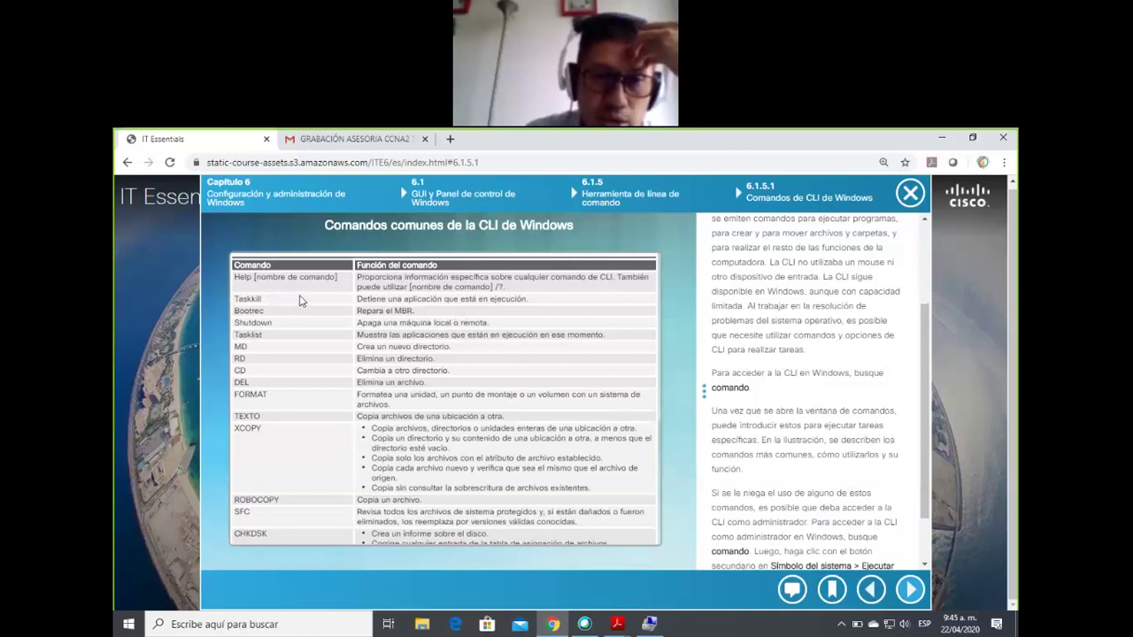
Step: Search Windows for CMD, open Símbolo del sistema, and move its window aside from the course page
{"action": "left_click", "coordinate": [267, 624]}
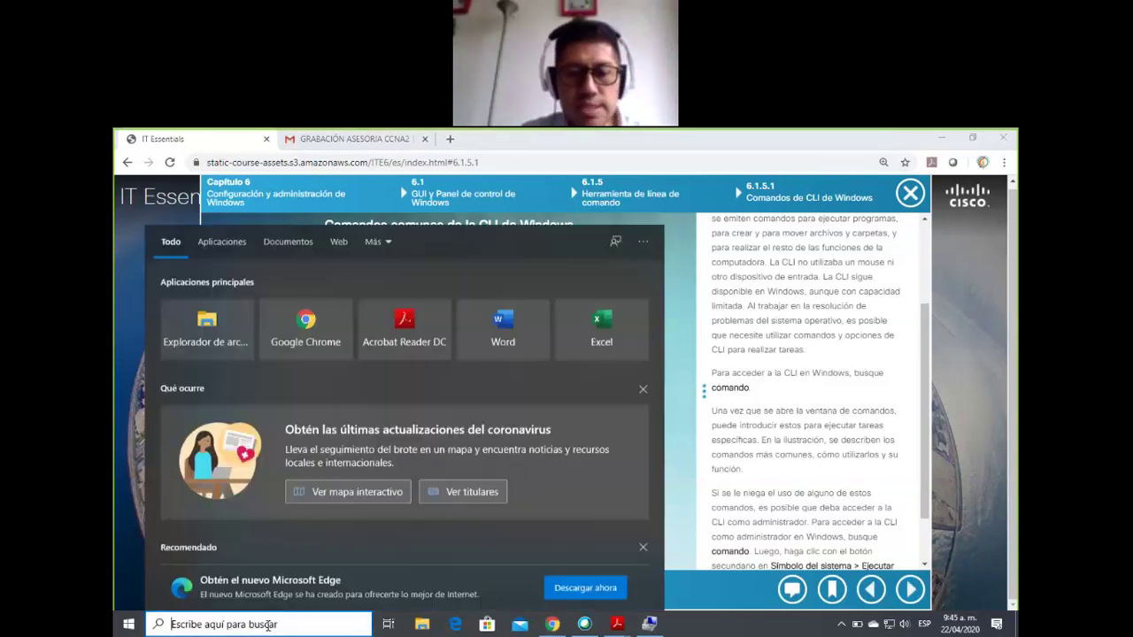
{"action": "type", "text": "CMD"}
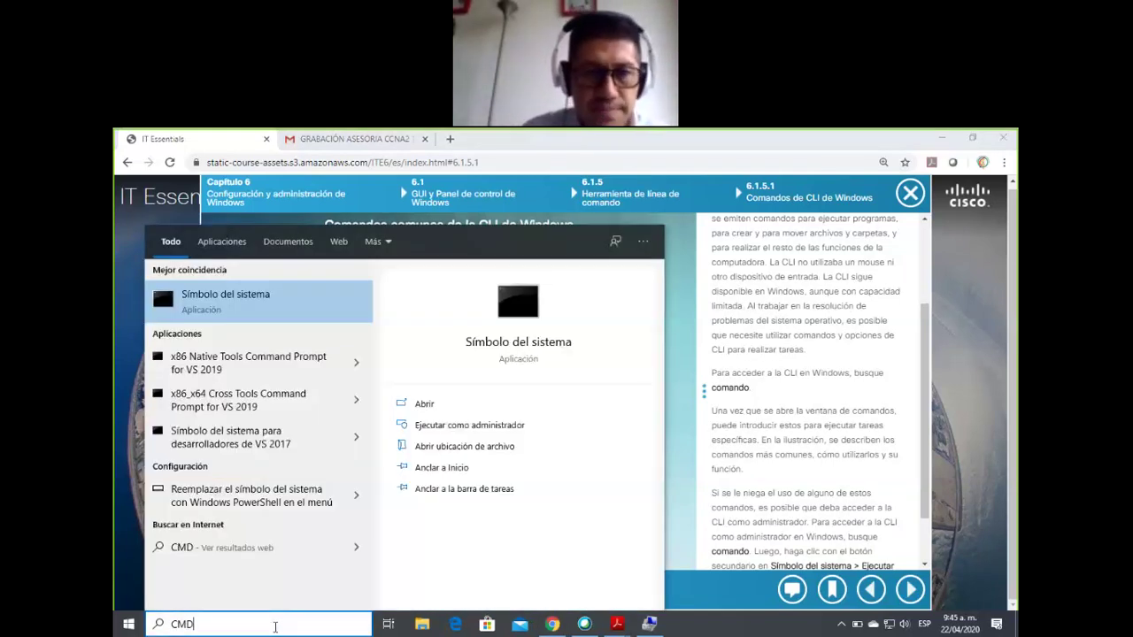
{"action": "key", "text": "Return"}
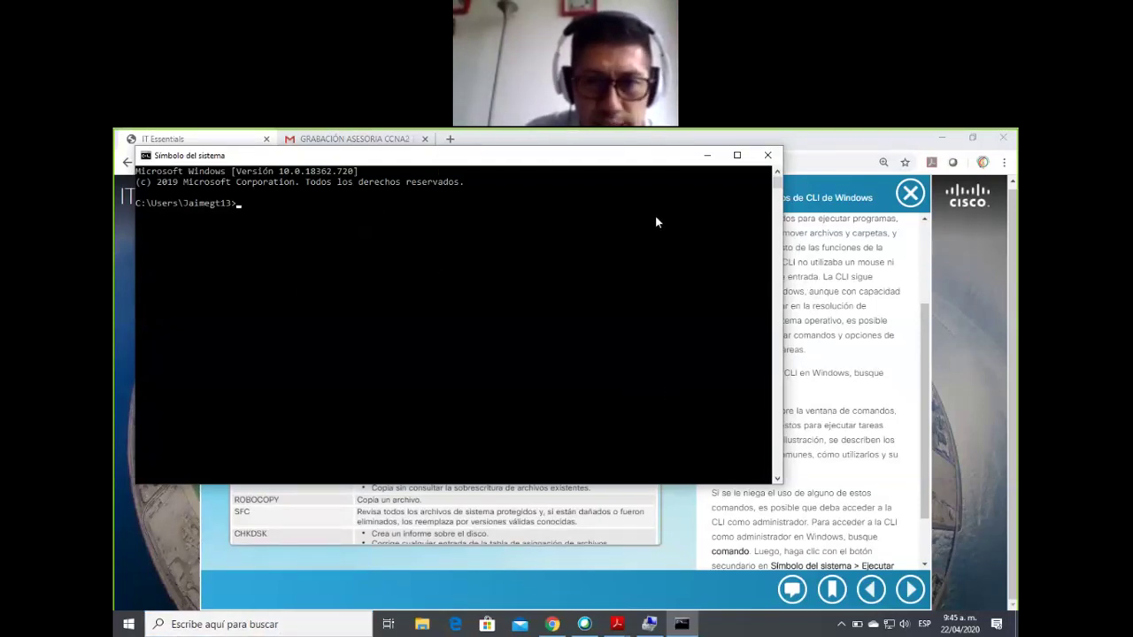
{"action": "left_click_drag", "start_coordinate": [717, 161], "coordinate": [922, 218]}
Step: Return to course page 6.1.5.1 and look over the common CLI commands table down to DISKPART and the administrator access instructions
{"action": "left_click", "coordinate": [913, 212]}
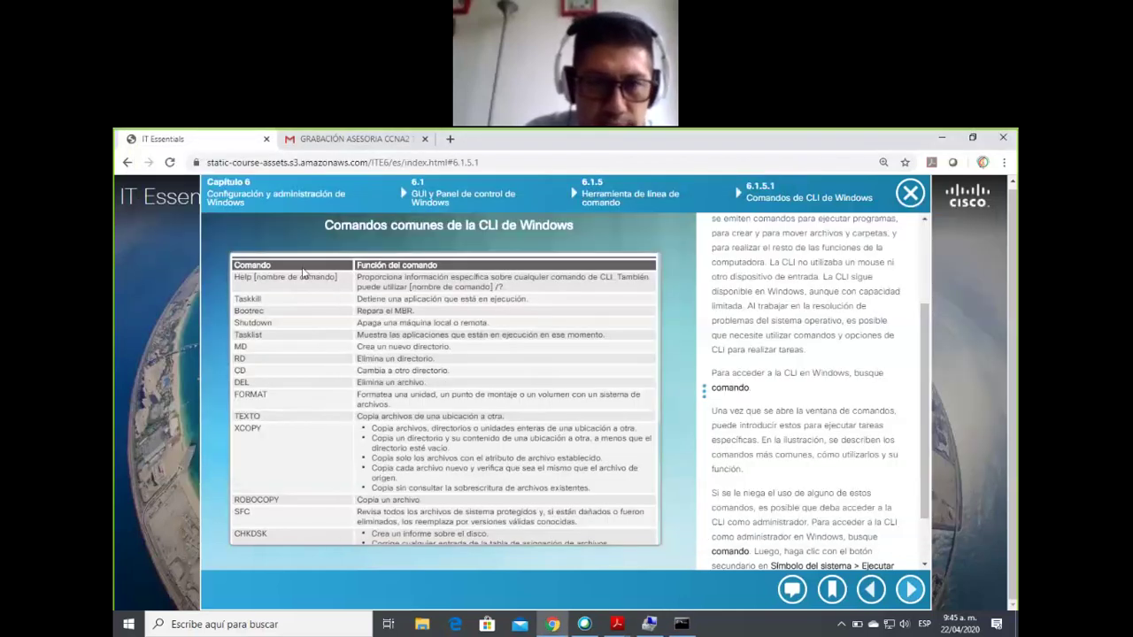
{"action": "scroll", "coordinate": [416, 460], "scroll_direction": "down", "scroll_amount": 3}
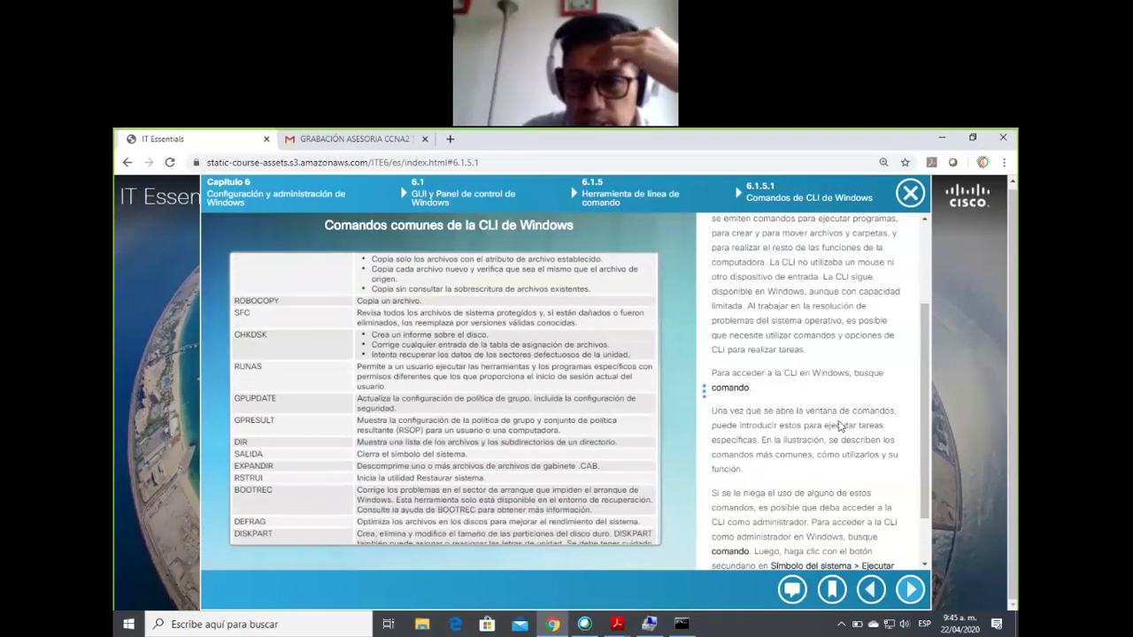
{"action": "scroll", "coordinate": [845, 426], "scroll_direction": "down", "scroll_amount": 2}
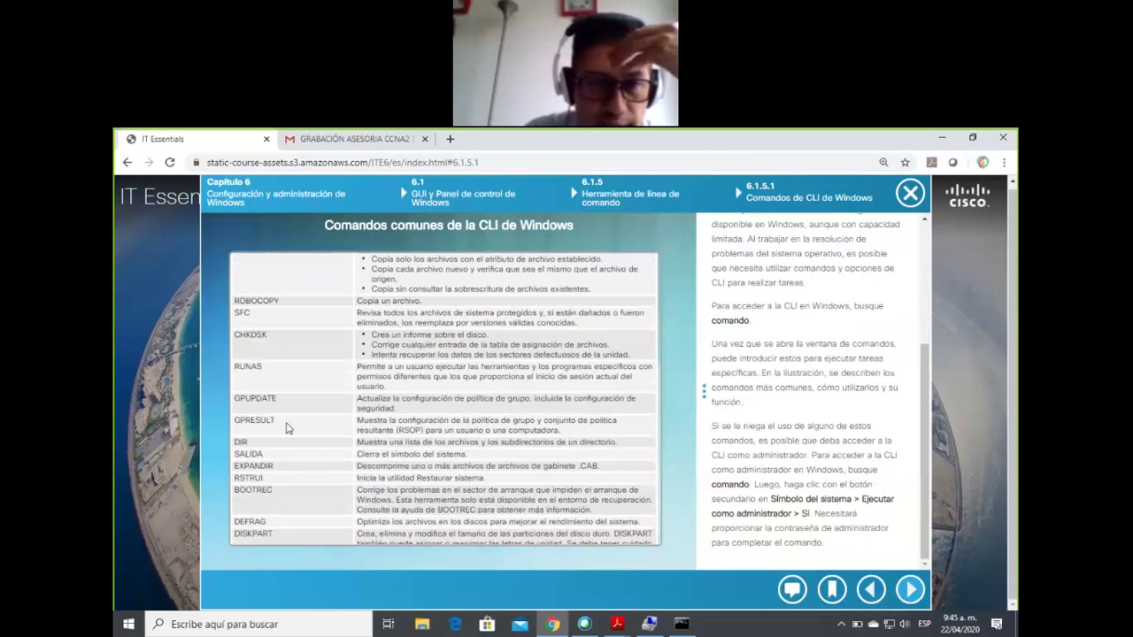